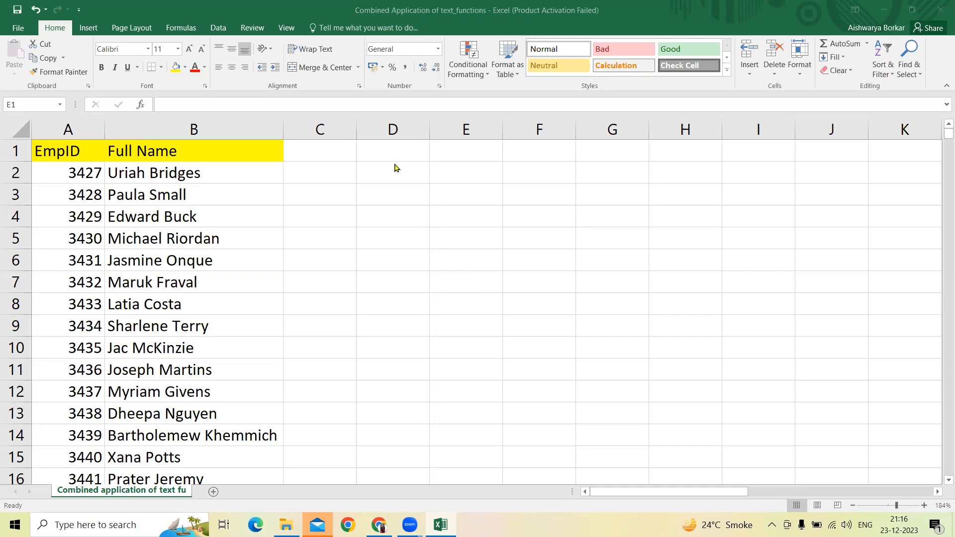
Step: Enter the heading "Delimiters" in cell E1
left_click(395, 165)
type("D")
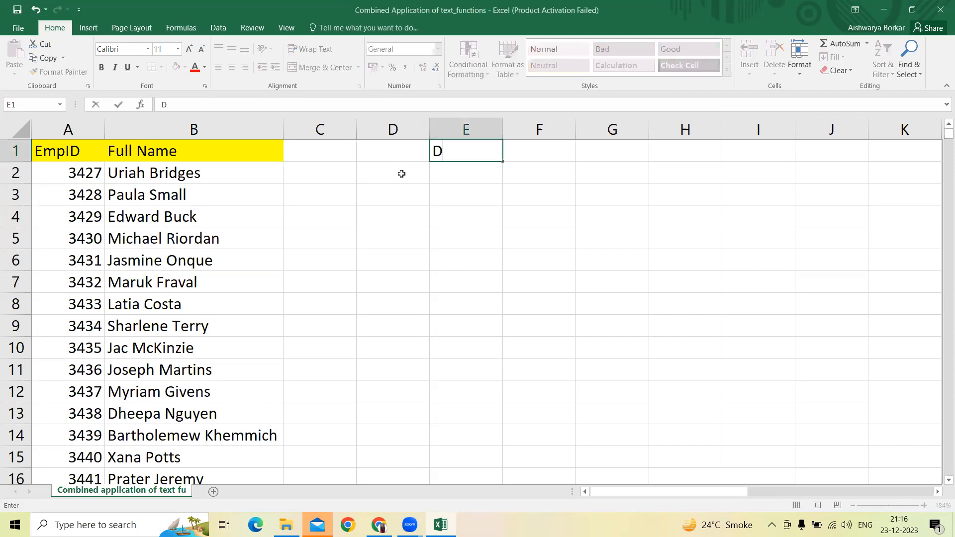
type("elimiters")
key("Return")
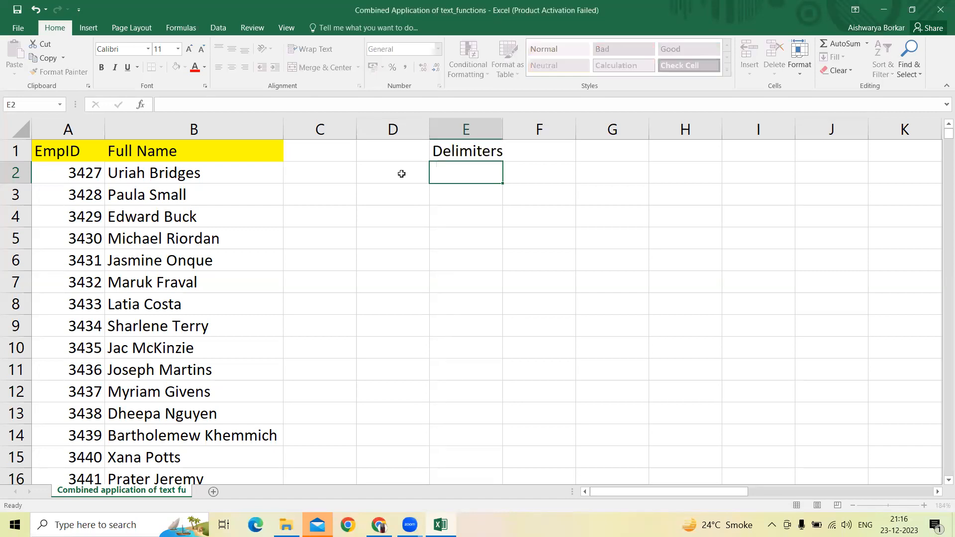
Step: List the delimiter characters : ; - and @ in cells E3 to E6, leaving E2 blank
key("Return")
type(":")
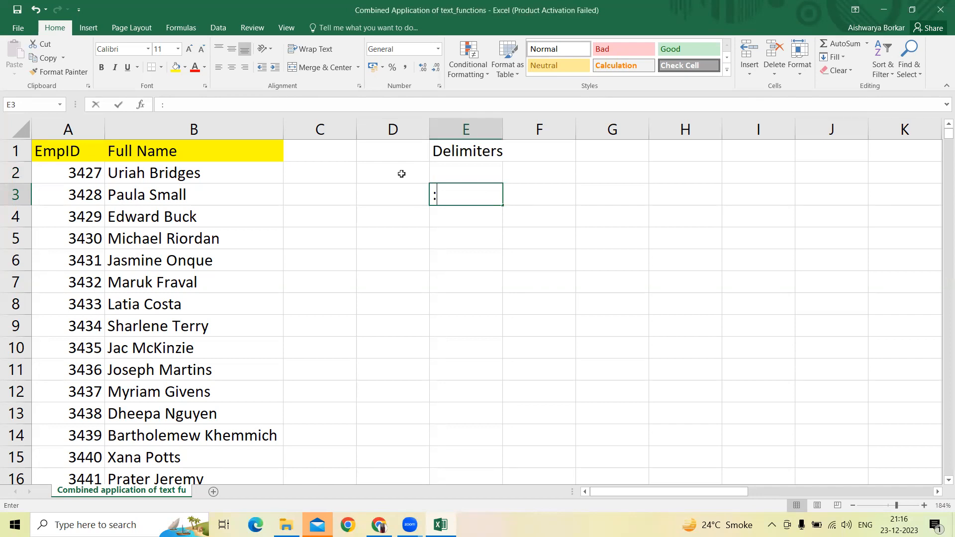
key("Return")
type(";")
key("Return")
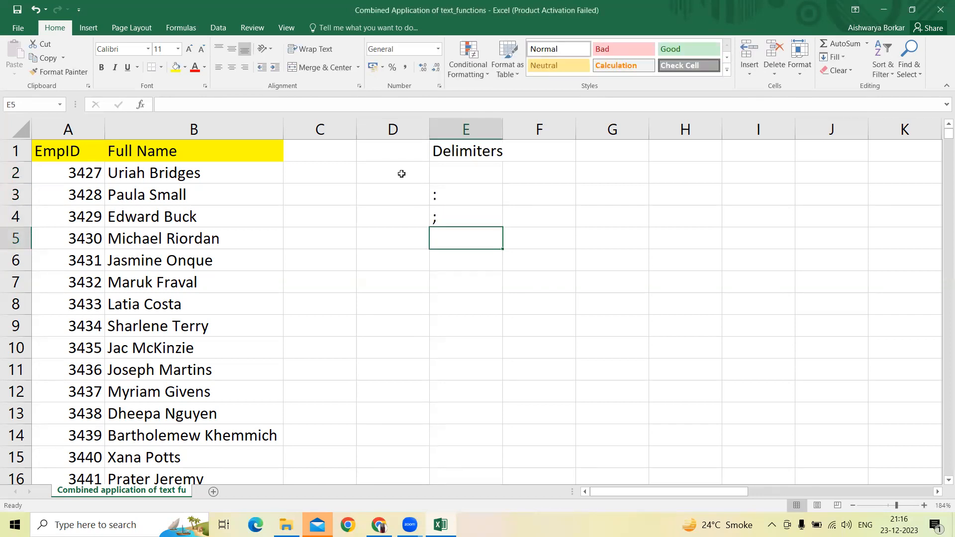
type("-")
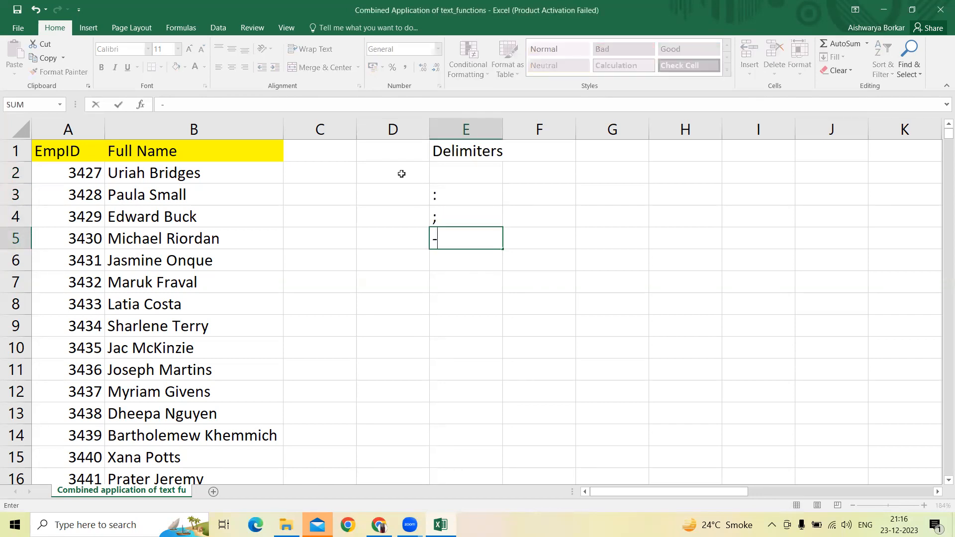
key("Return")
type("@")
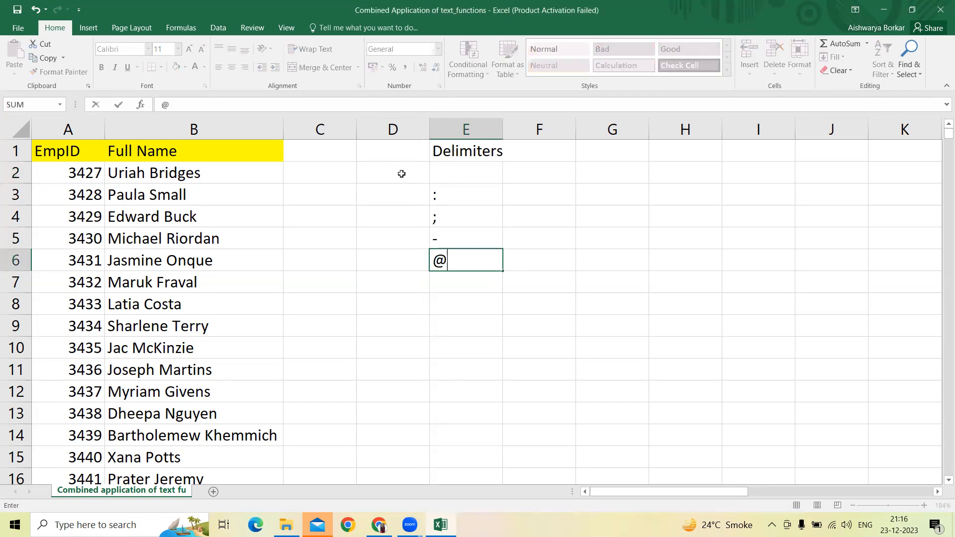
key("Return")
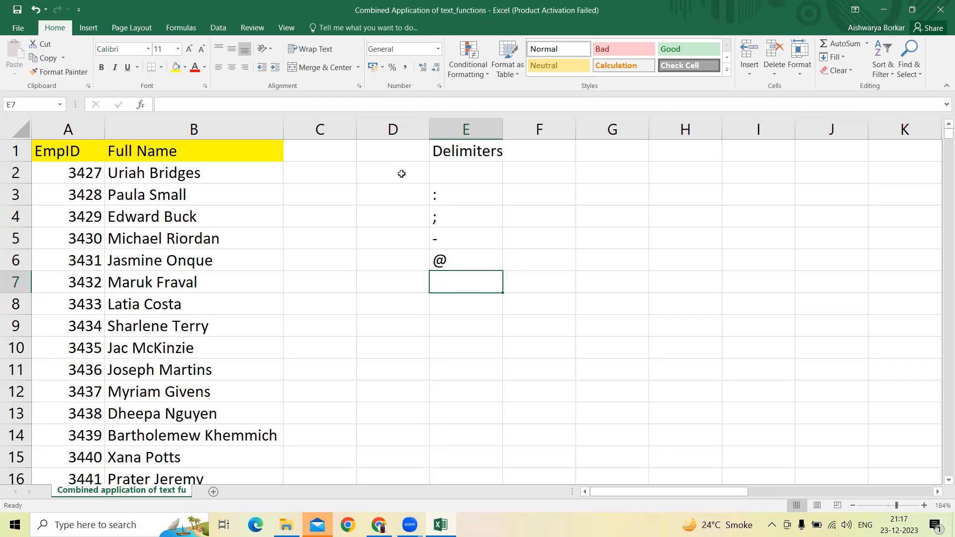
Step: Enter the headings "before" in cell G1 and "after" in cell H1
key("Up")
key("Up")
key("Up")
key("Up")
key("Up")
key("Up")
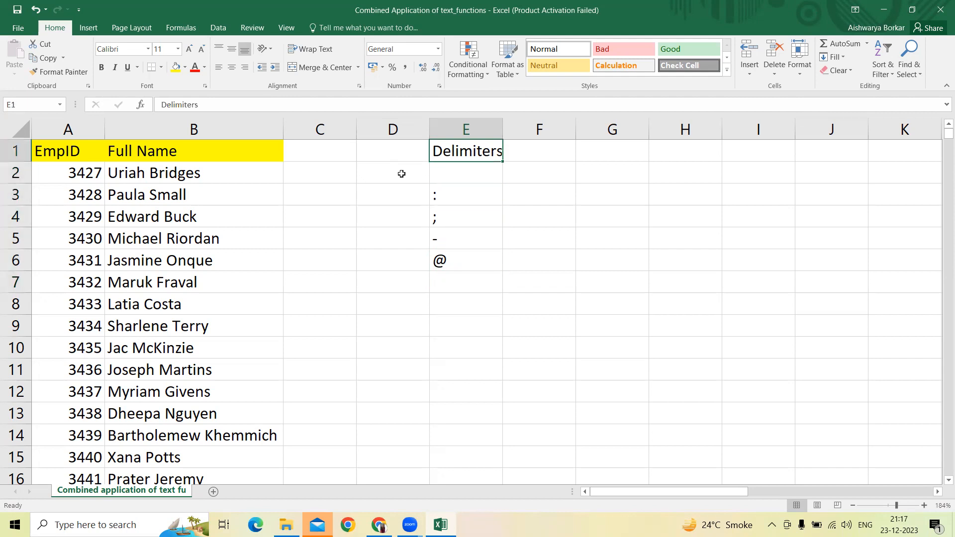
key("Right")
key("Right")
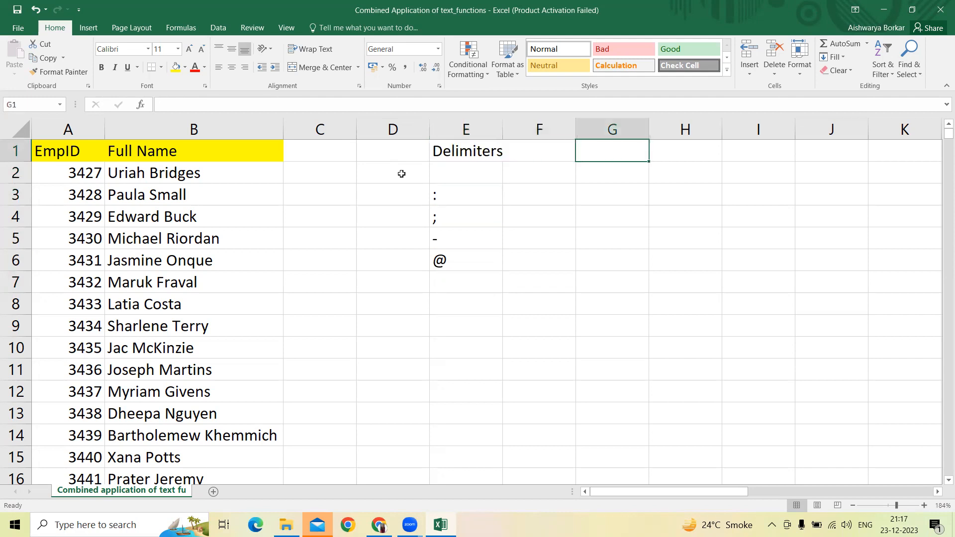
type("before")
key("Return")
key("Up")
key("Right")
type("after")
key("Return")
Step: Enter "left" under the before heading in G2 and "right" under the after heading in H2
key("Left")
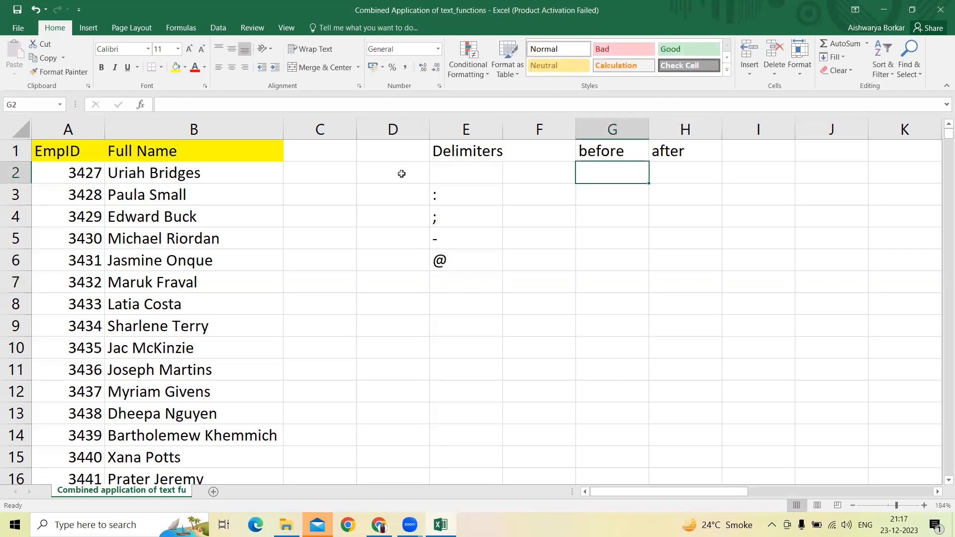
type("left")
key("Return")
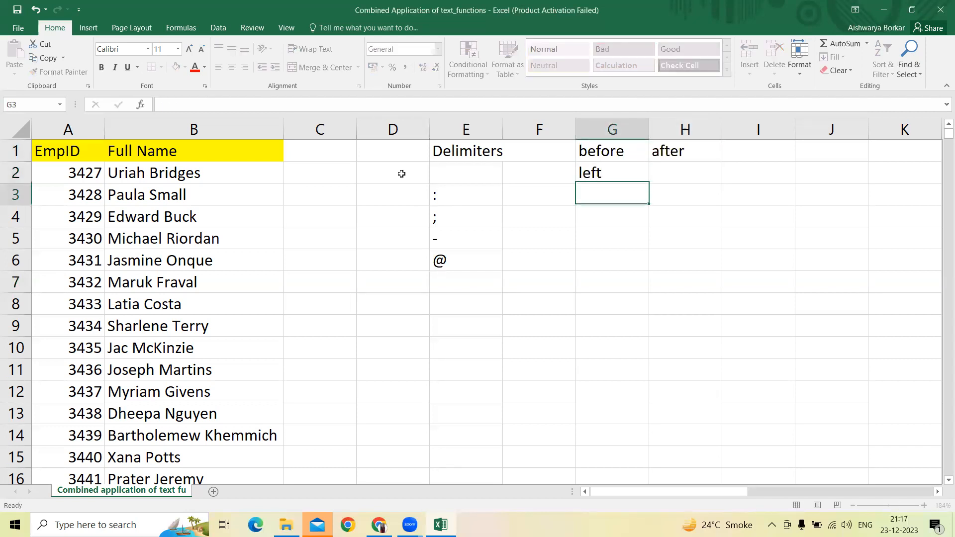
key("Up")
key("Right")
type("right")
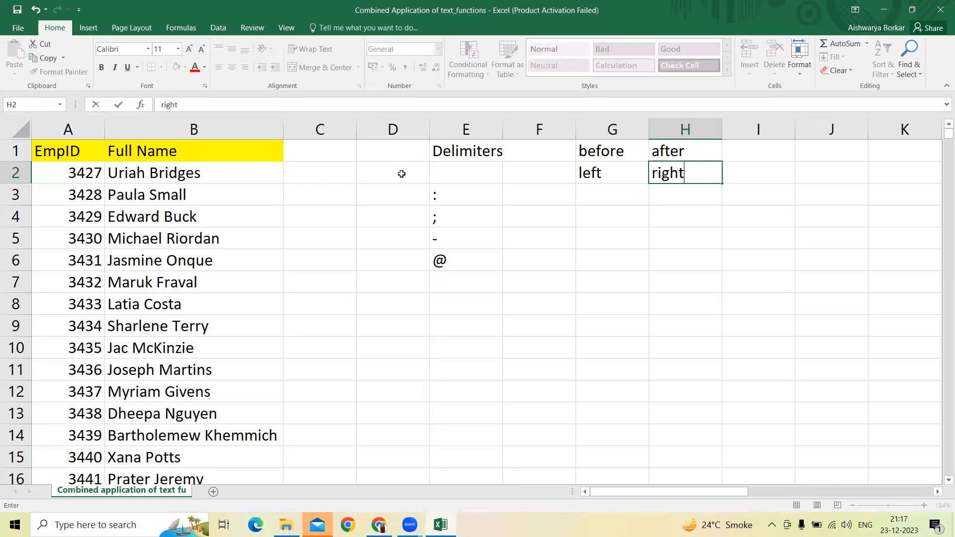
key("Return")
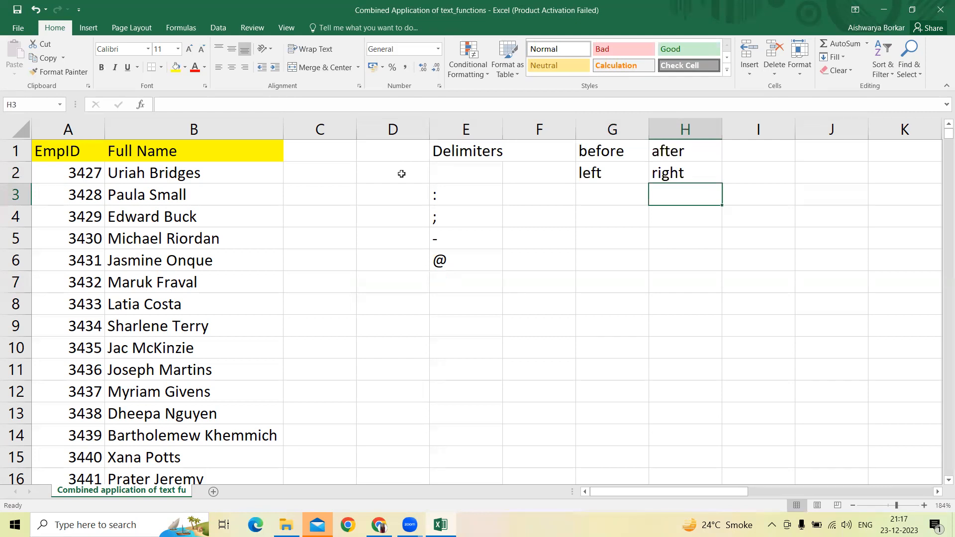
Step: Add the column heading "First Name" in cell C1, beside Full Name
key("Left")
key("Left")
key("Left")
key("Left")
key("Left")
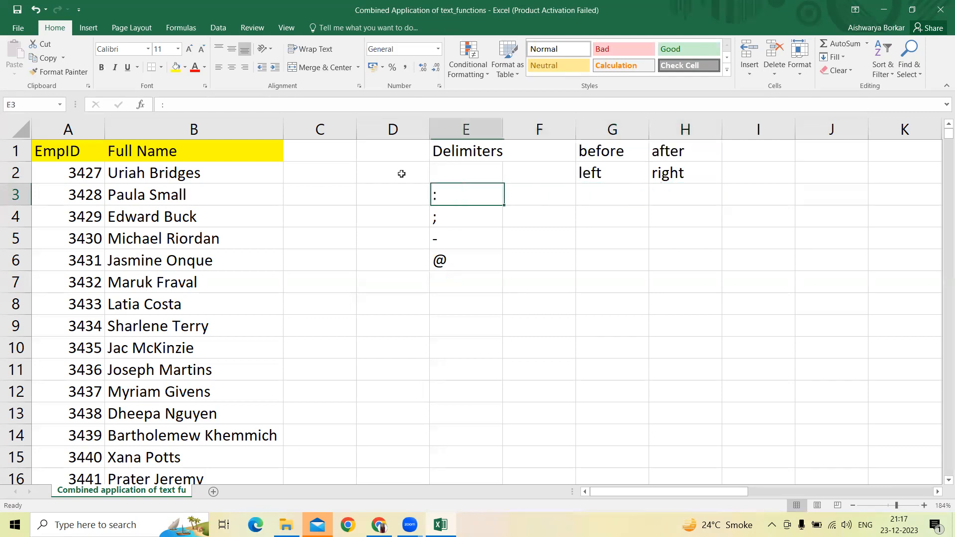
key("Up")
key("Up")
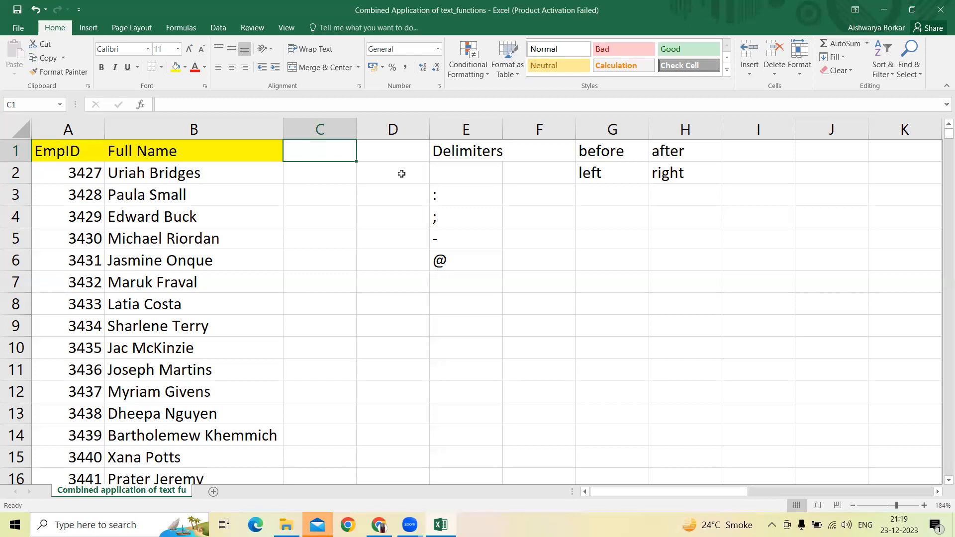
key("Down")
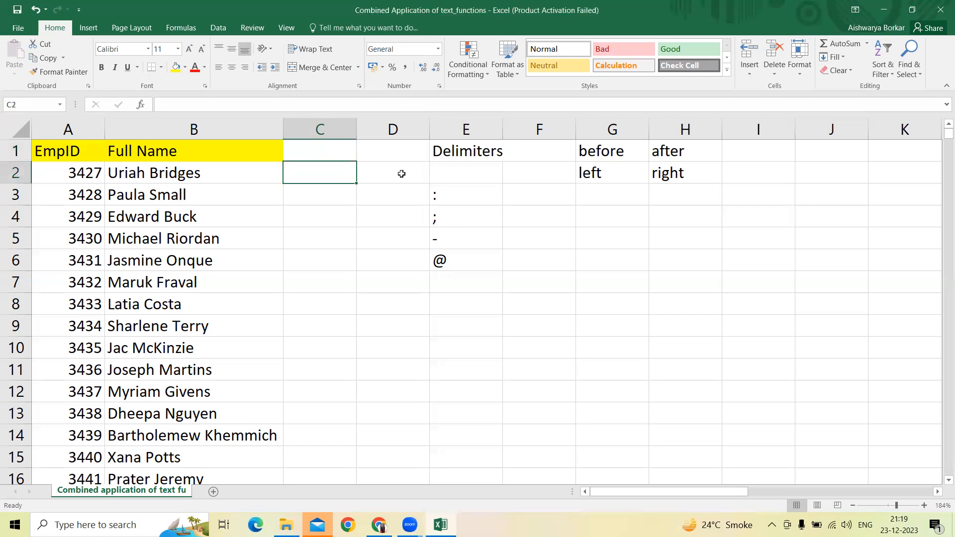
key("Up")
type("Fi")
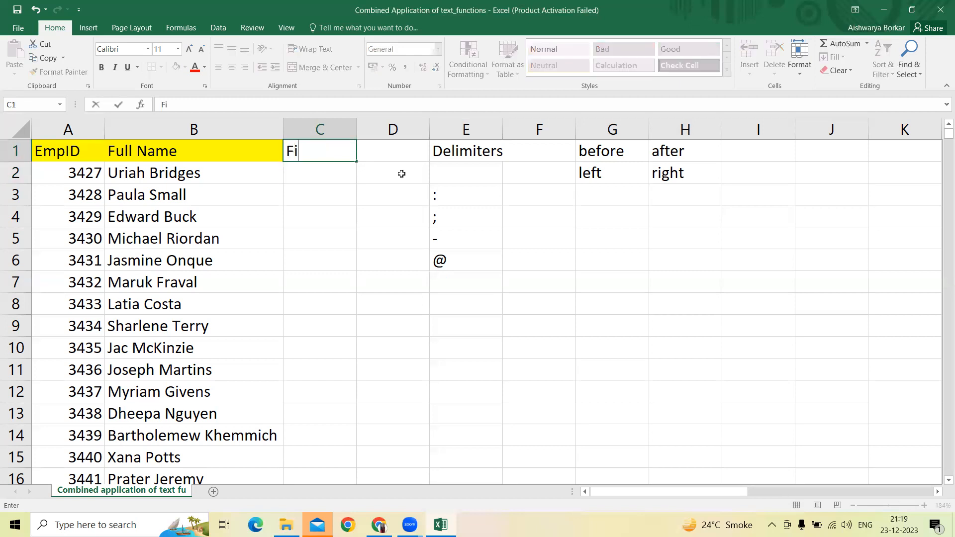
type("rst Name")
key("Return")
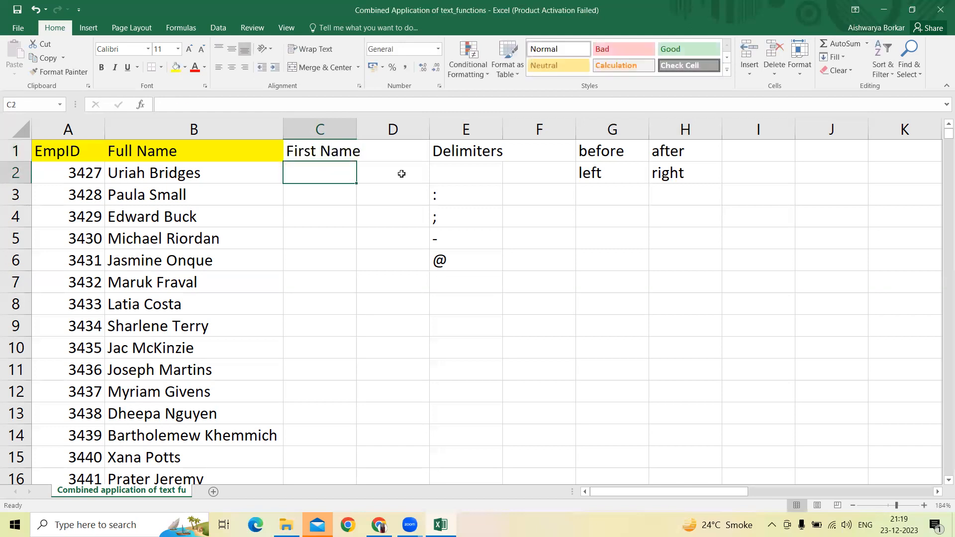
Step: AutoFit the width of column C to its First Name heading
key("Up")
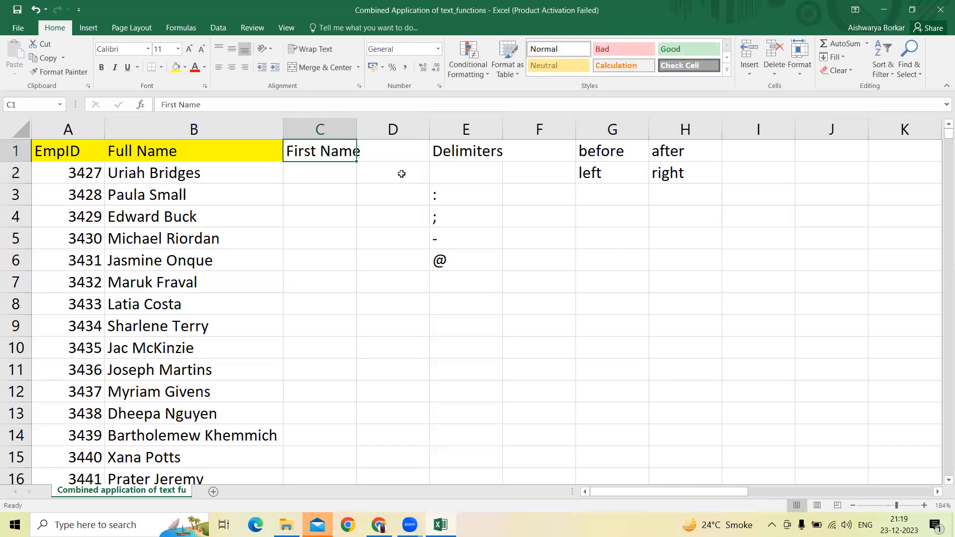
key("alt+h")
key("o")
key("i")
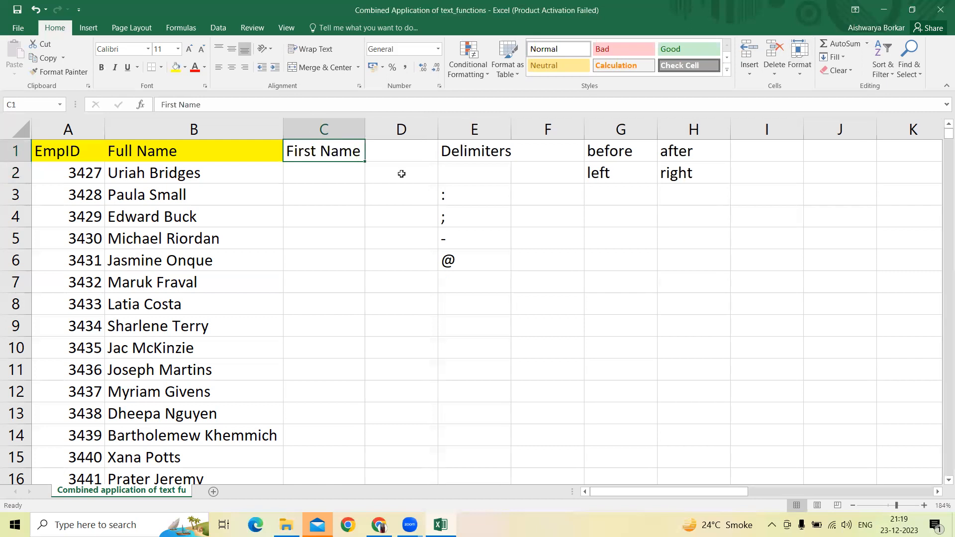
Step: Write the note "Always find the position of the delimiter" in cell E8, below the delimiter list
key("Down")
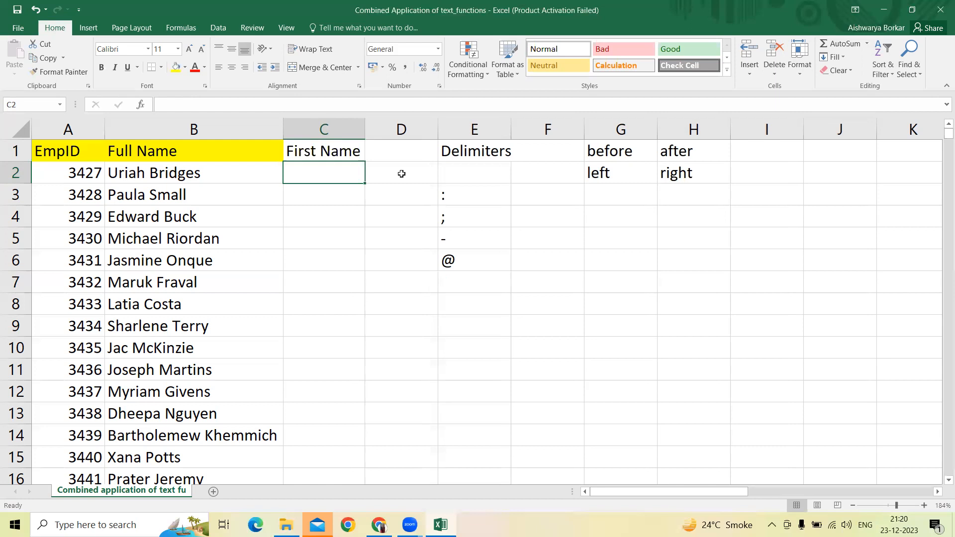
key("Down")
key("Right")
key("Right")
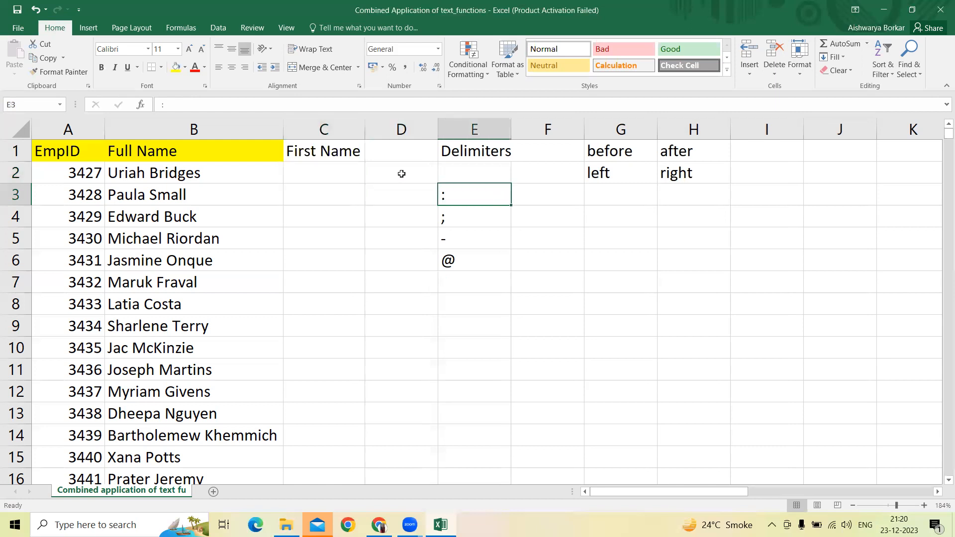
key("Down")
key("Down")
key("Down")
key("Down")
key("Down")
key("Up")
key("Down")
type("Alwa")
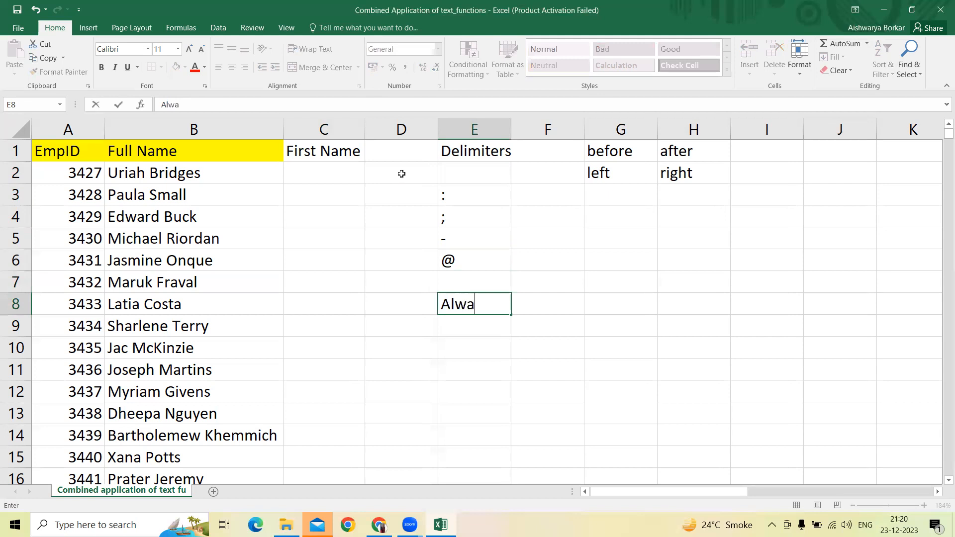
type("ys find trhe")
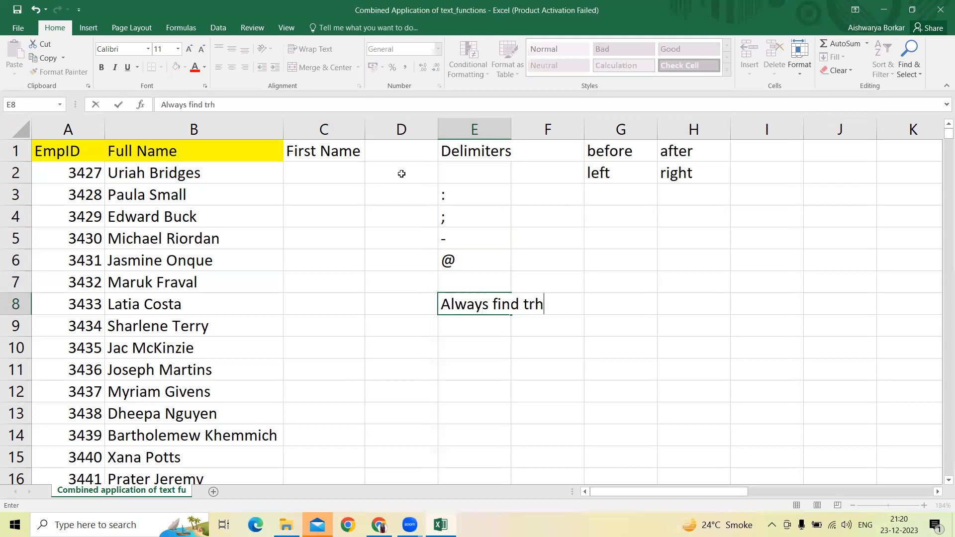
key("BackSpace")
key("BackSpace")
key("BackSpace")
type("he position o")
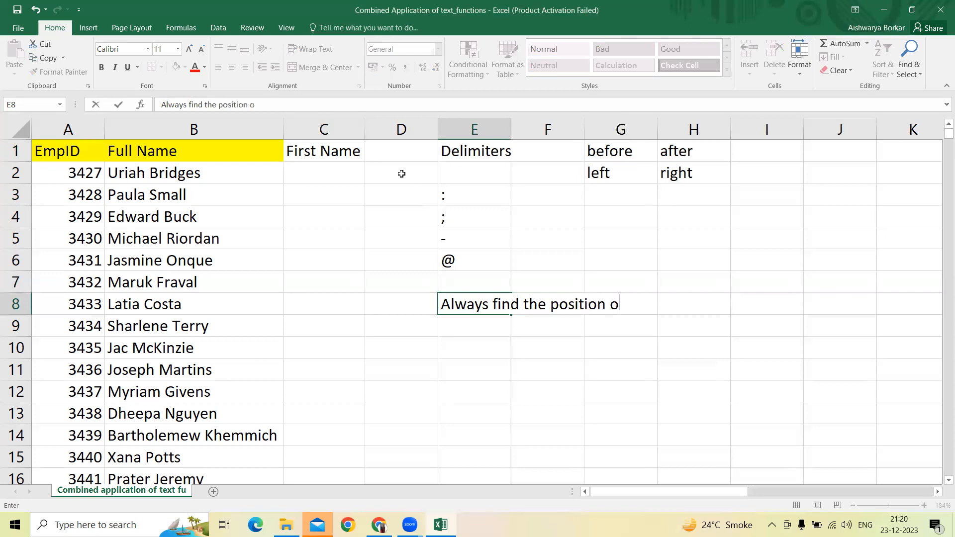
type("f the delimiter")
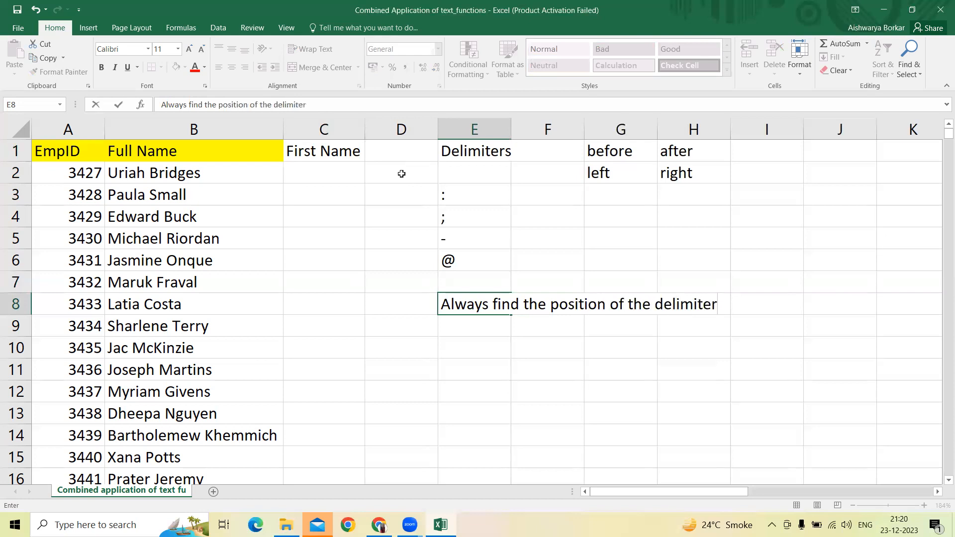
key("Return")
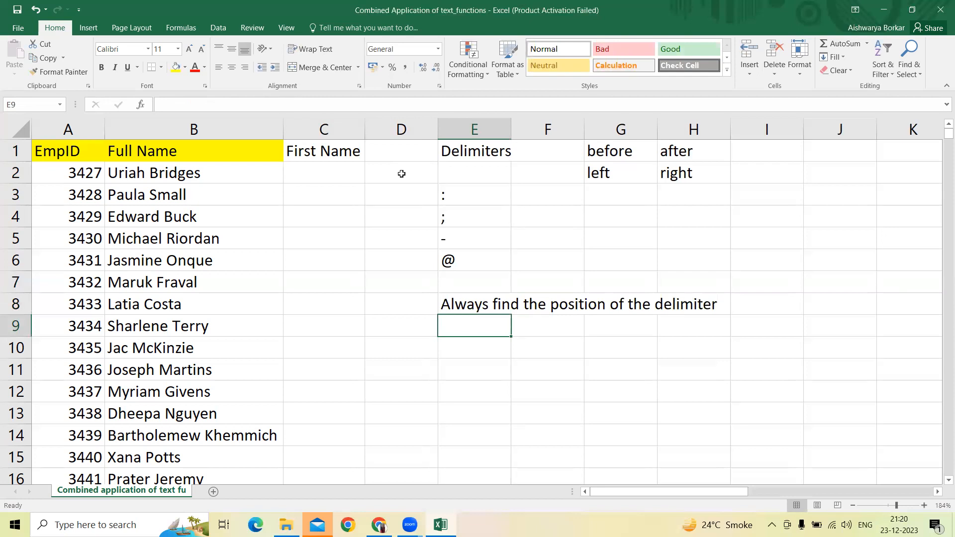
Step: List the function names "search" in cell E9 and "find" in cell E10 under the note
key("Up")
key("Up")
key("Down")
key("Down")
key("Down")
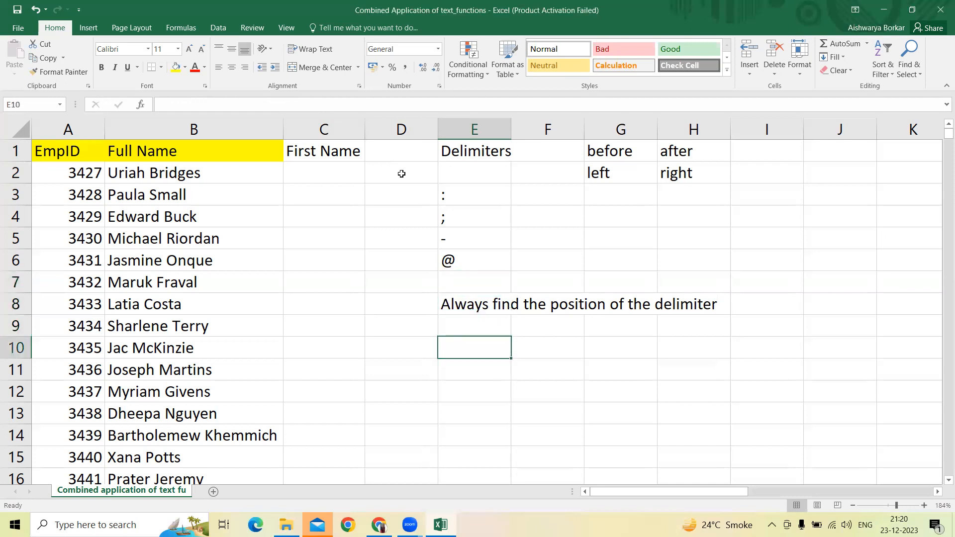
key("Up")
type("serac")
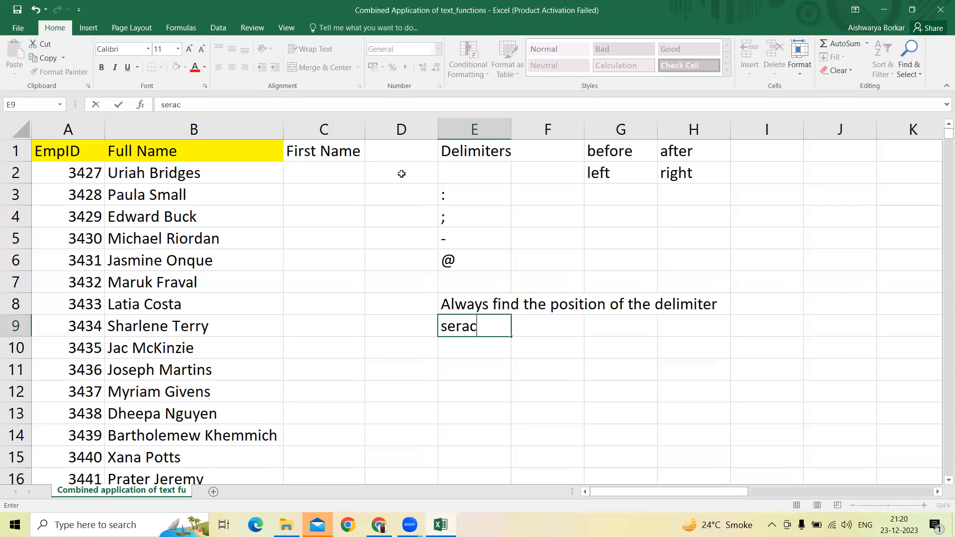
key("BackSpace")
key("BackSpace")
key("BackSpace")
type("arch")
key("Return")
type("find")
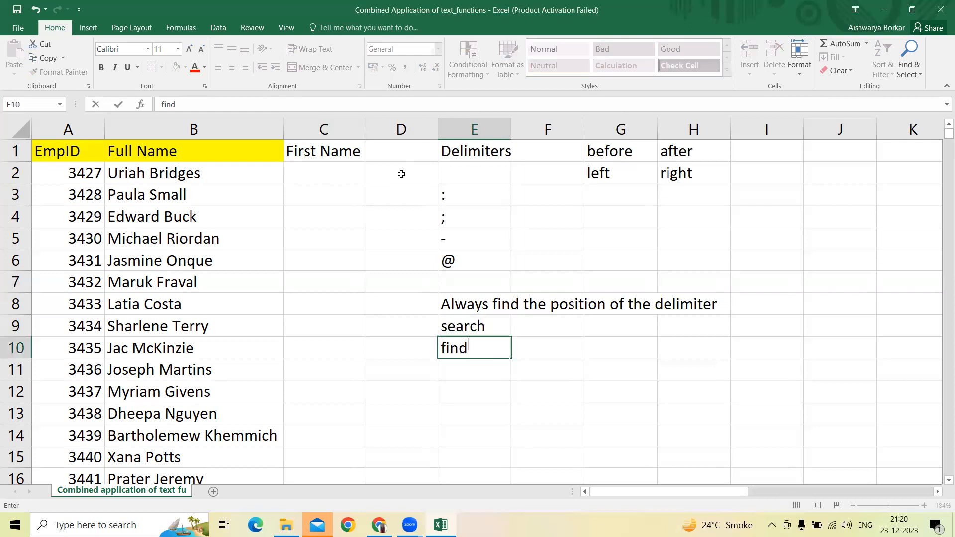
key("Return")
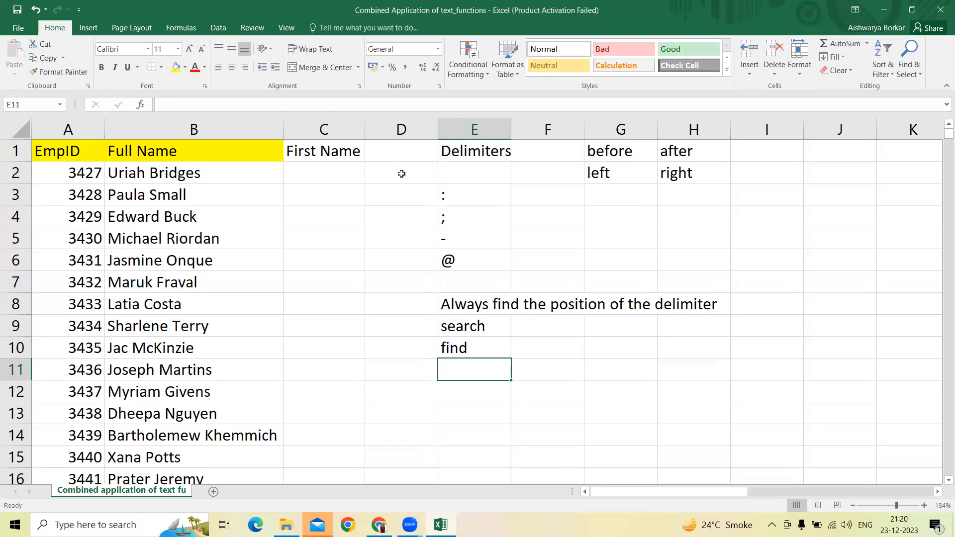
Step: Enter the sample word "Fall" in cell G9
key("Up")
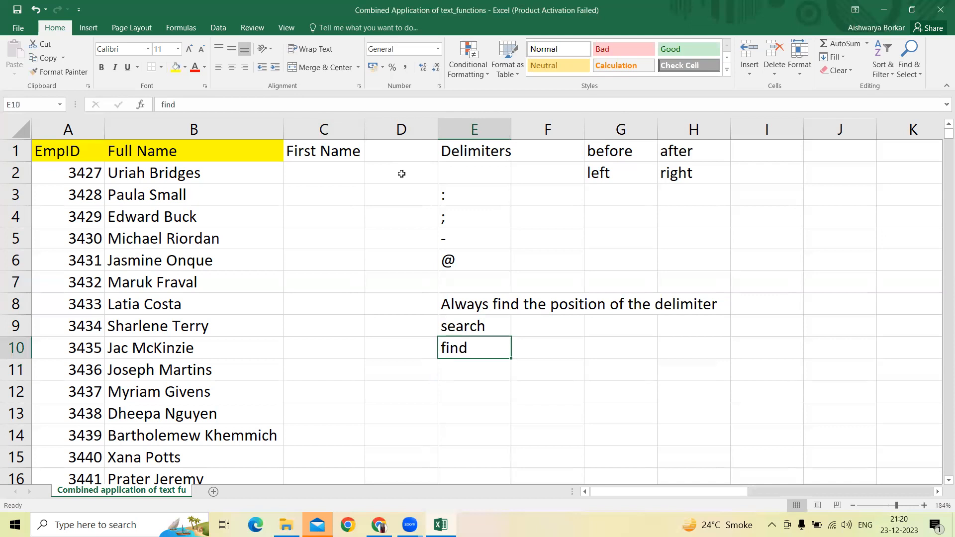
key("Right")
key("Right")
key("Up")
type("Fall")
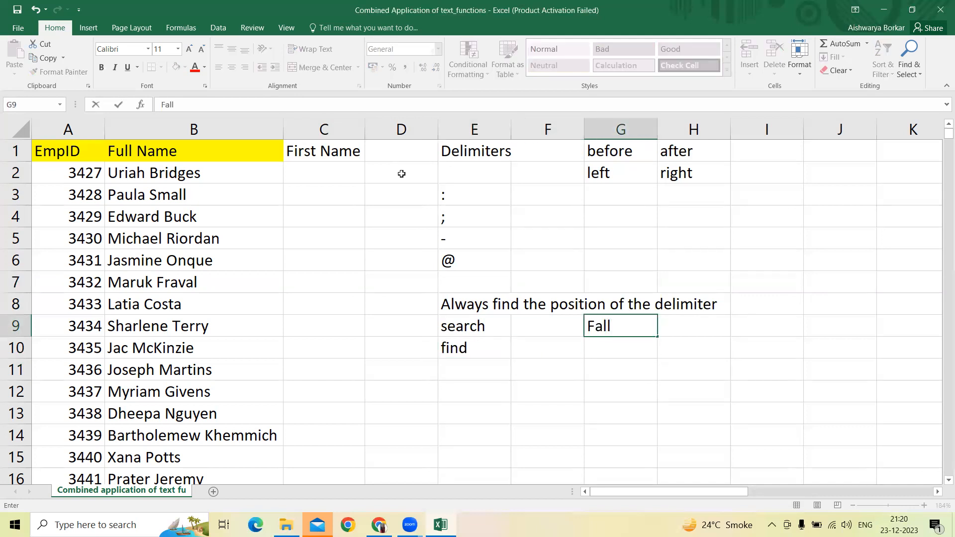
key("Return")
Step: Enter the formula =SEARCH("F",G9) in cell F9 to get the letter's position in the sample word
key("Left")
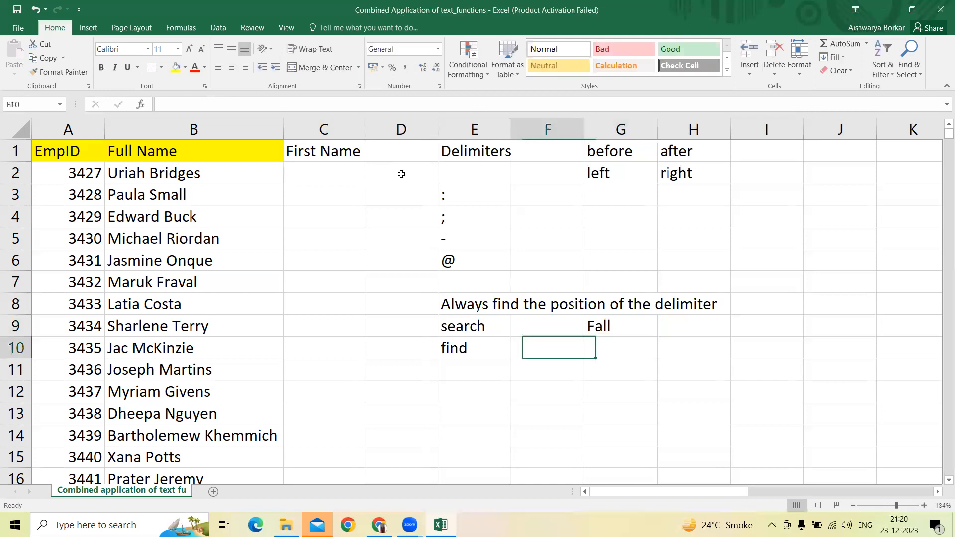
key("Up")
type("=se")
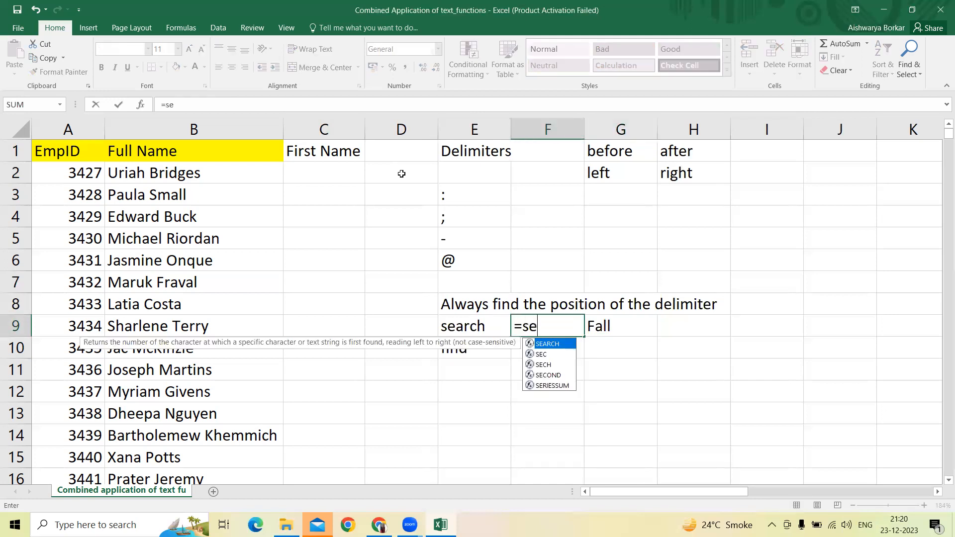
type("arch(\"F")
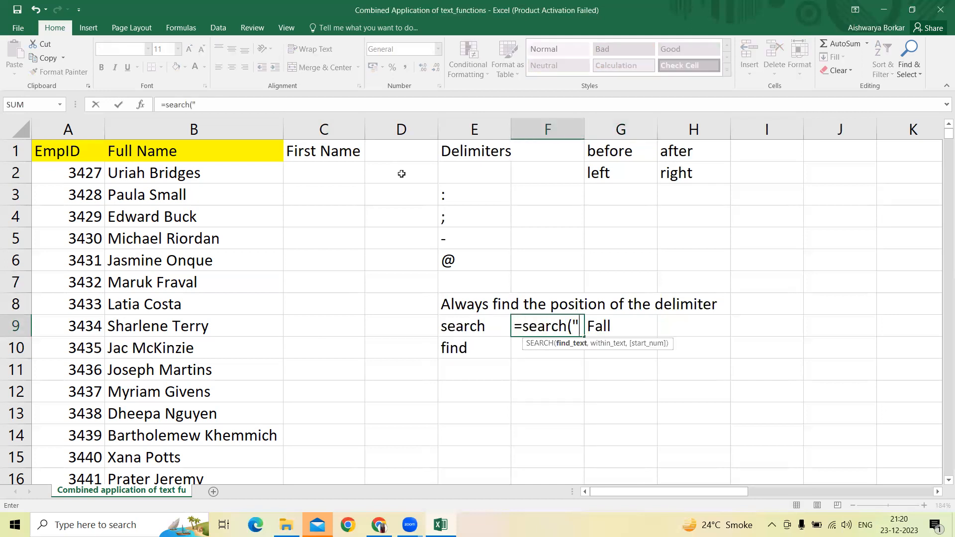
type("\",G9")
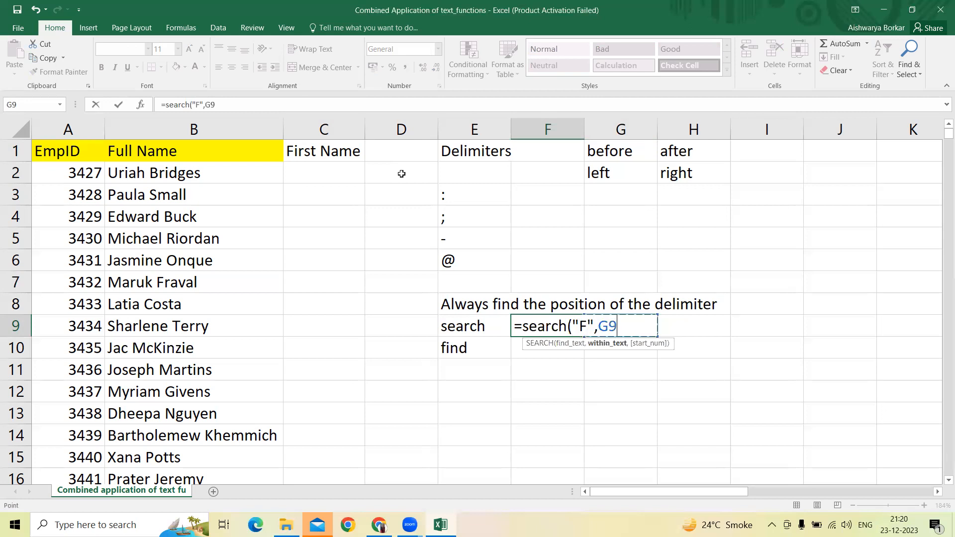
key("Return")
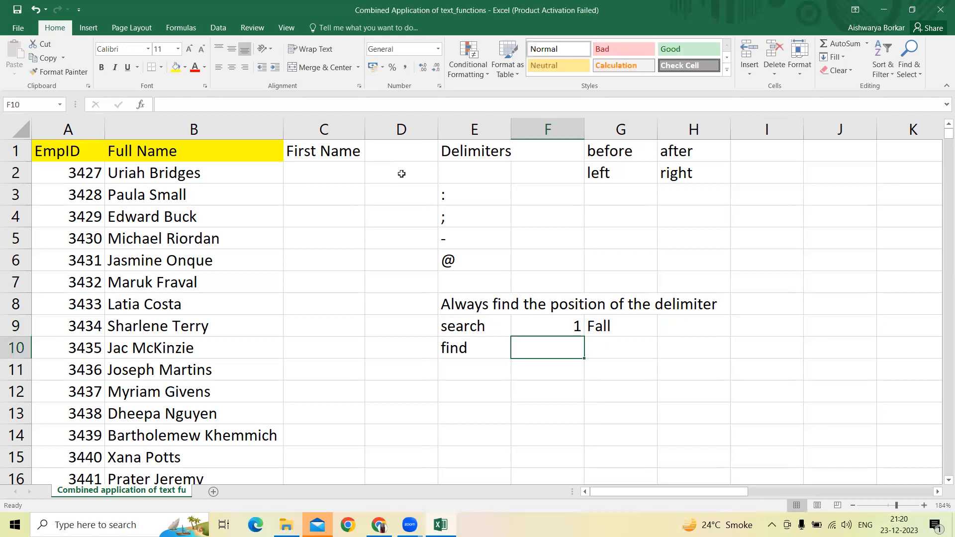
Step: Enter the formula =FIND("F",G9) in cell F10, beside the find label
type("=FIND")
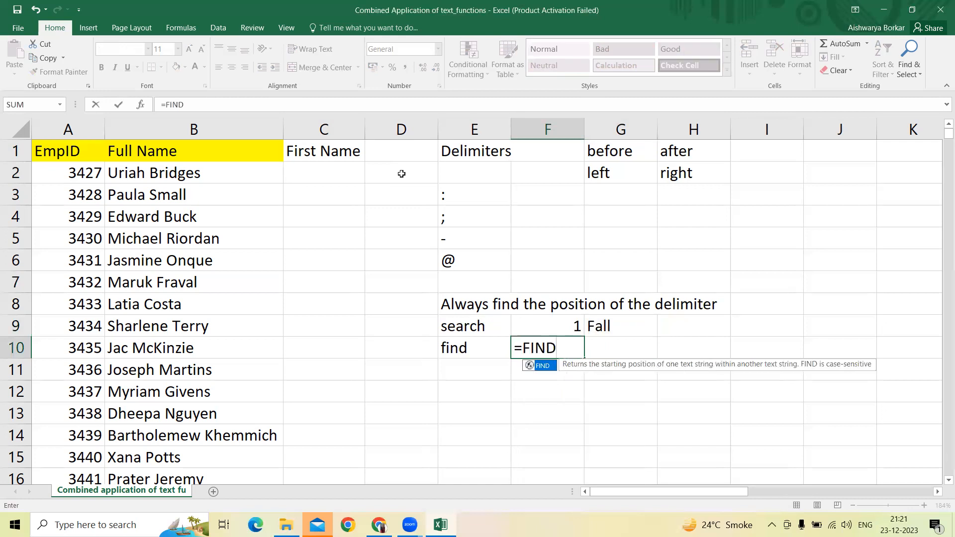
type("(\"F\",")
key("Up")
key("Right")
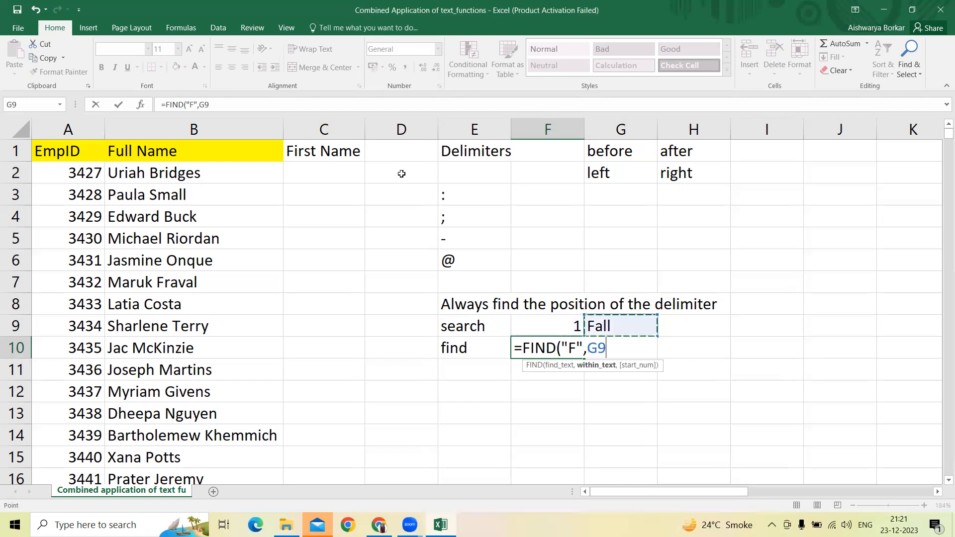
key("Return")
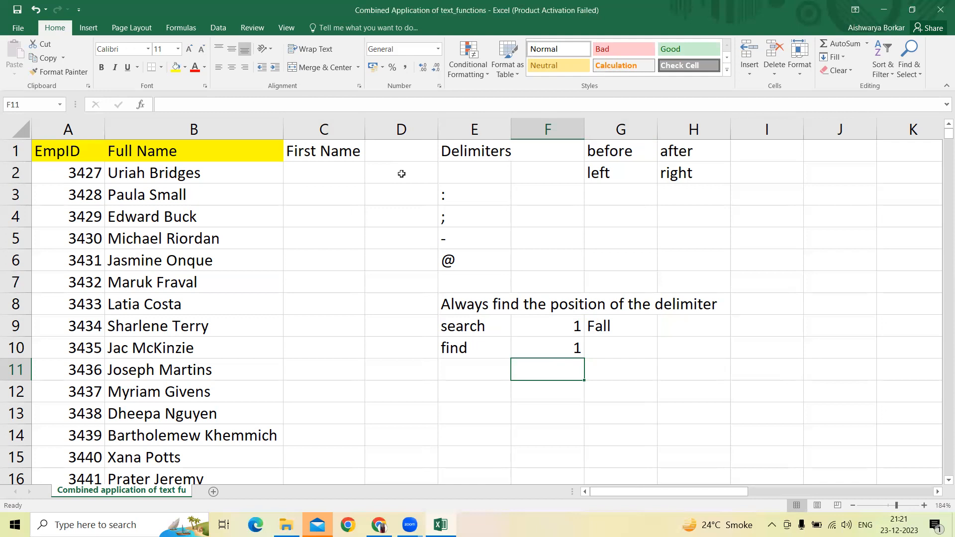
Step: Retype the letter being looked for in the SEARCH formula in cell F9
key("Up")
key("Up")
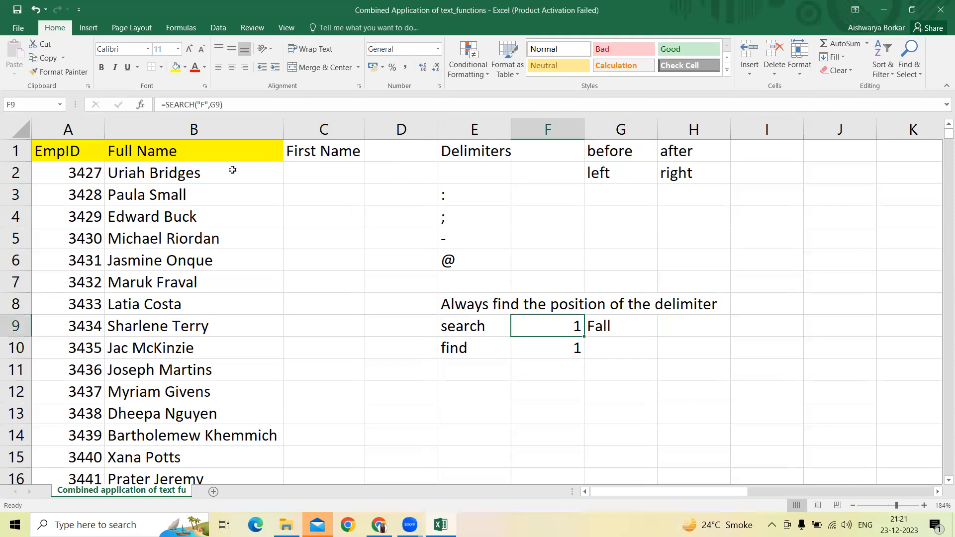
left_click(204, 103)
key("BackSpace")
type("F")
key("BackSpace")
type("F")
key("Return")
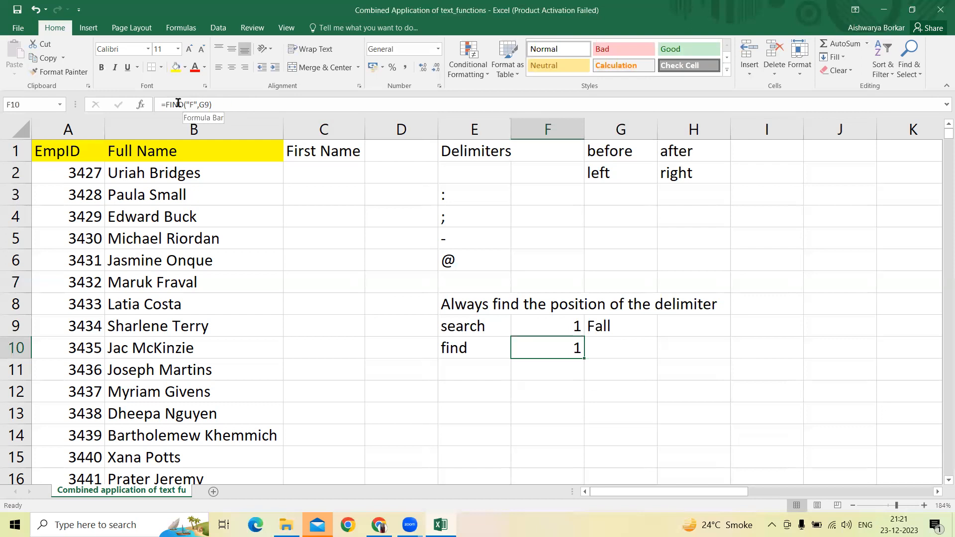
Step: Change the letter being looked for in cell F10's FIND formula to lowercase "f"
left_click(196, 104)
key("BackSpace")
type("\"f\"")
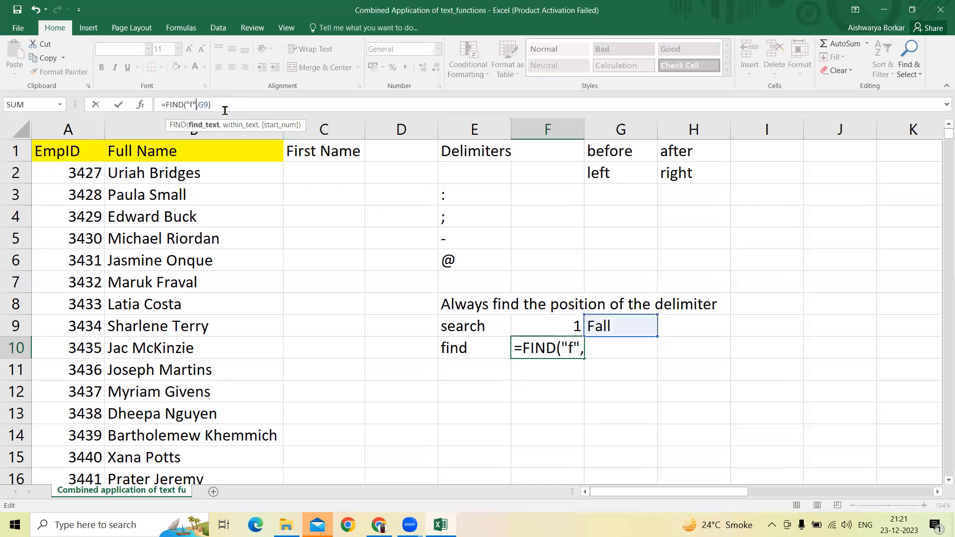
key("Return")
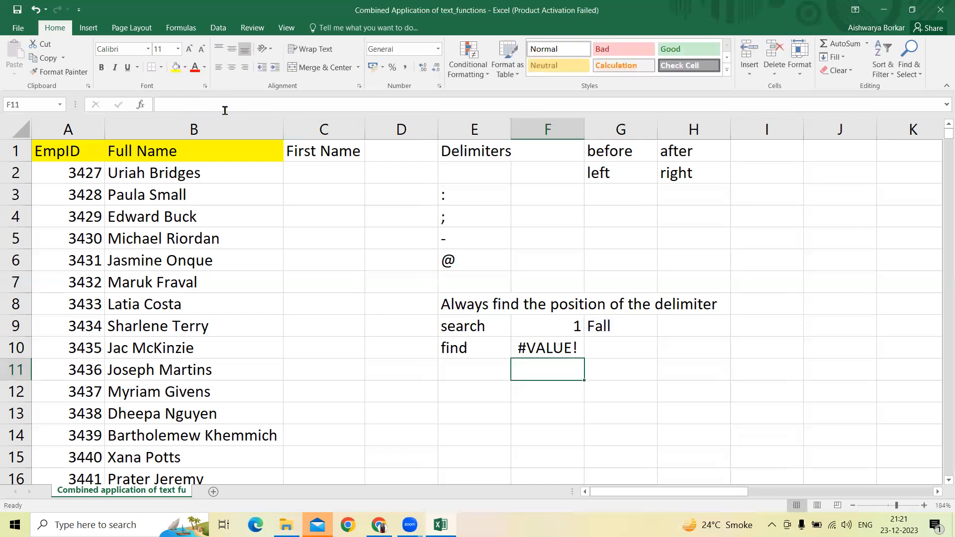
key("Up")
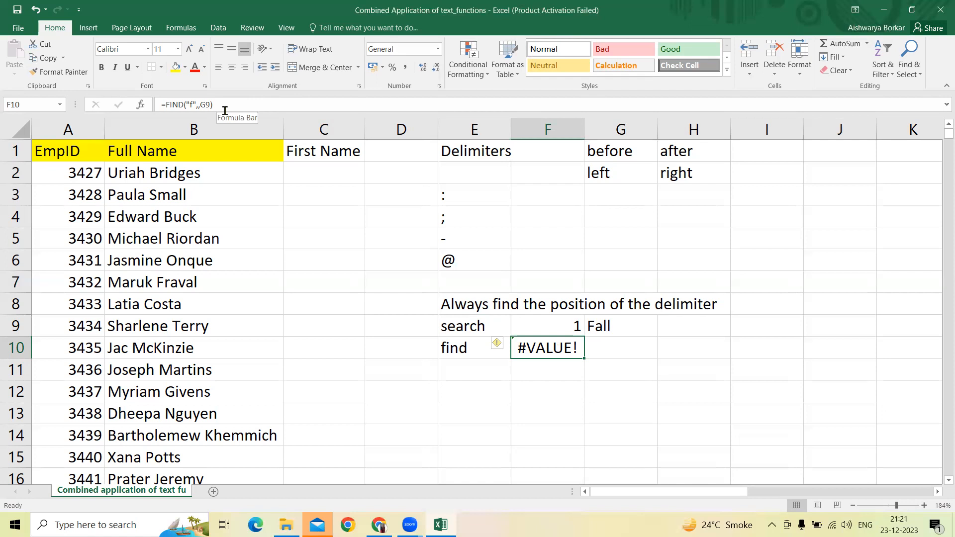
Step: Enter the formula =SEARCH(" ",B2) in cell C2 to locate the space in the first full name
key("Left")
key("Left")
key("Up")
key("Up")
key("Up")
key("Up")
key("Up")
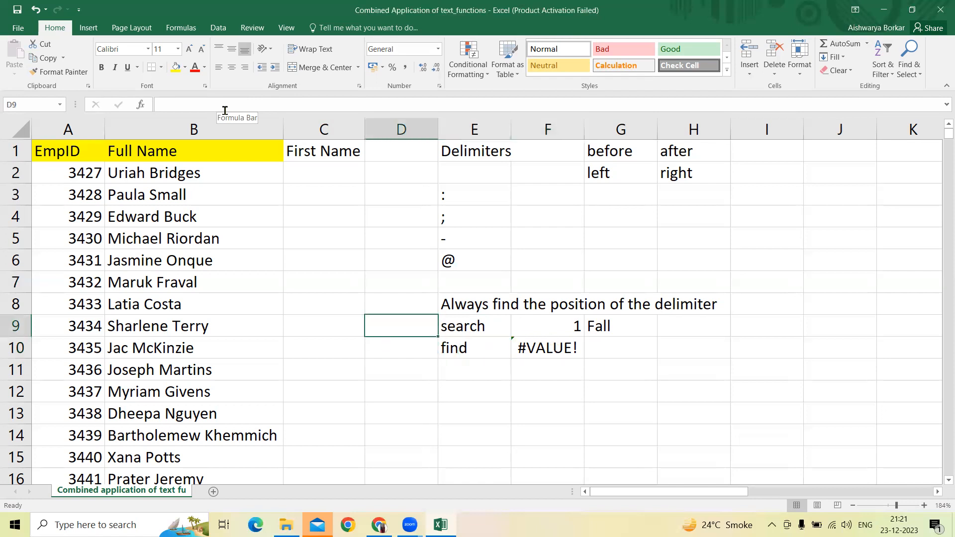
key("Up")
key("Up")
key("Up")
key("Left")
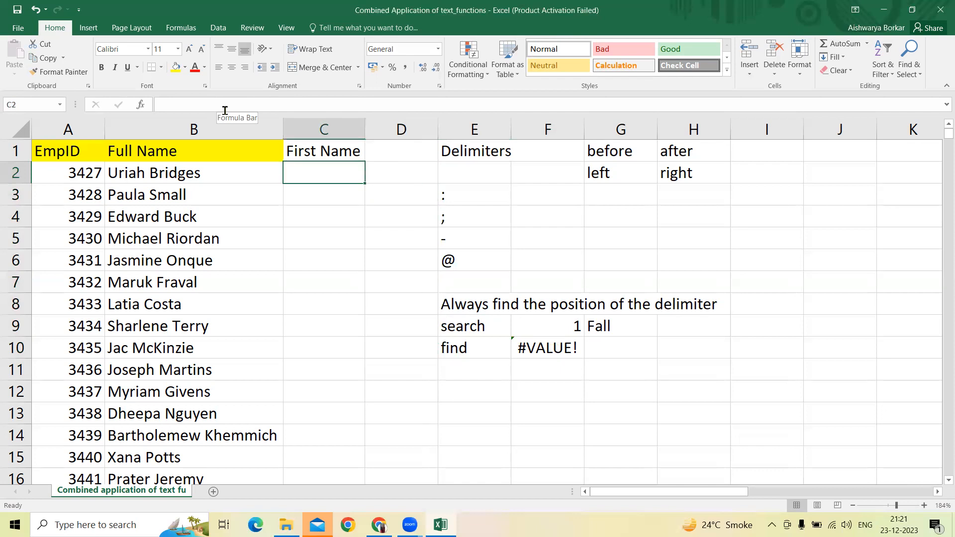
type("=se")
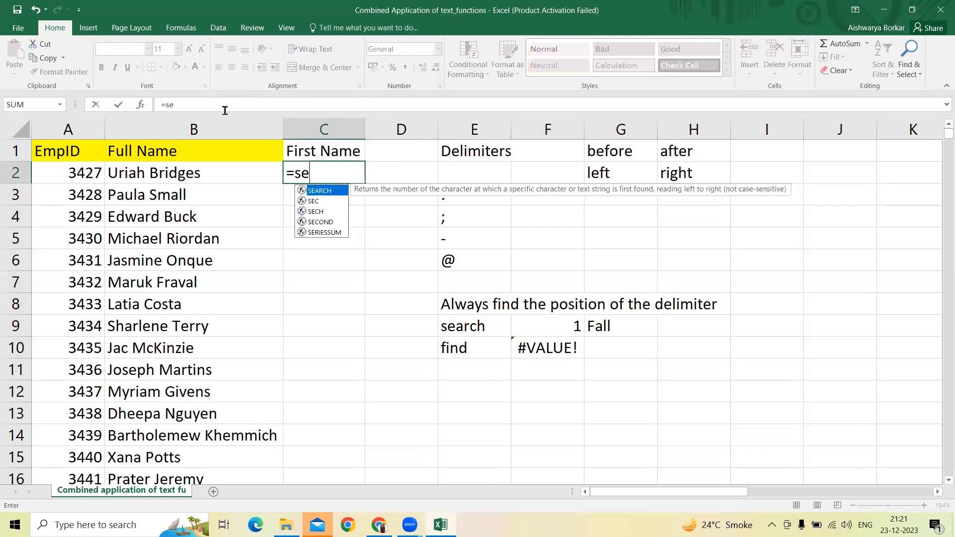
type("arch(")
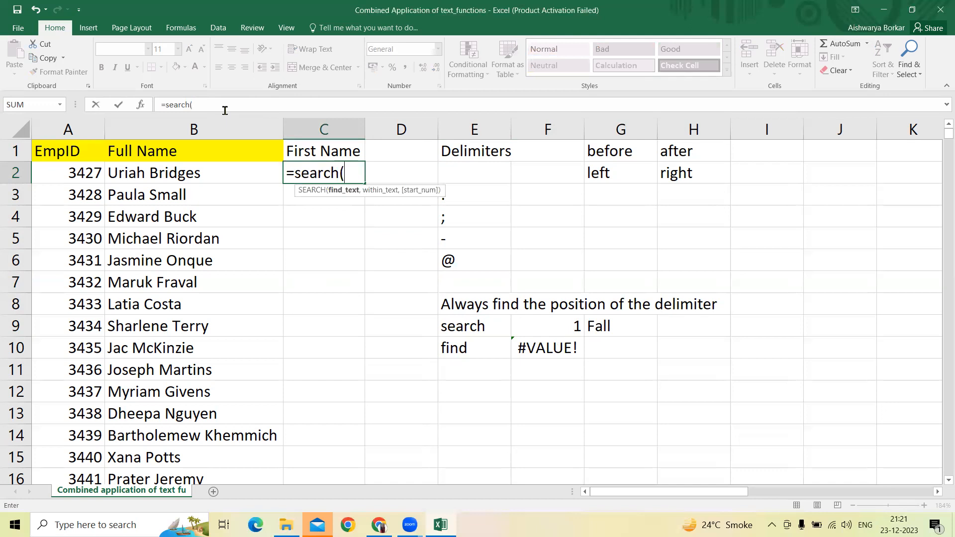
type("\" \",")
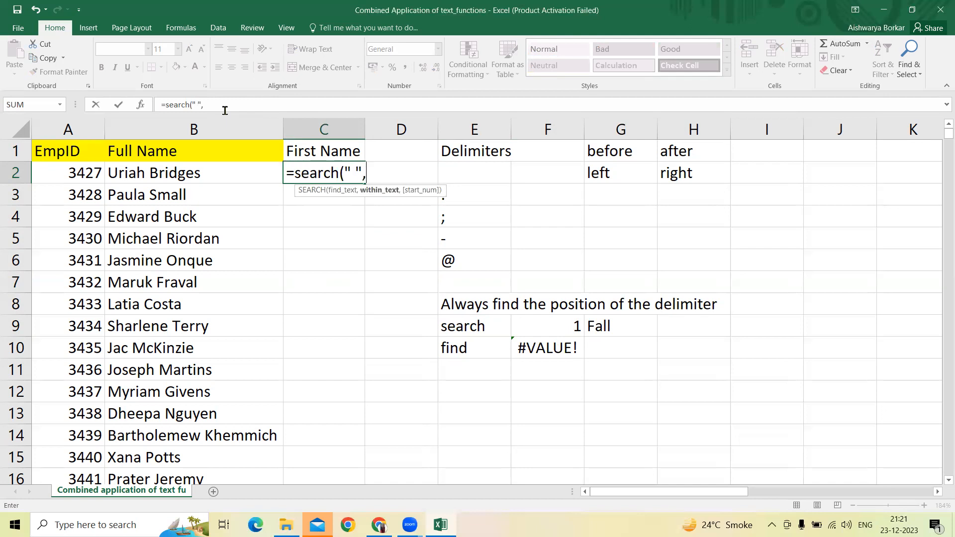
key("Left")
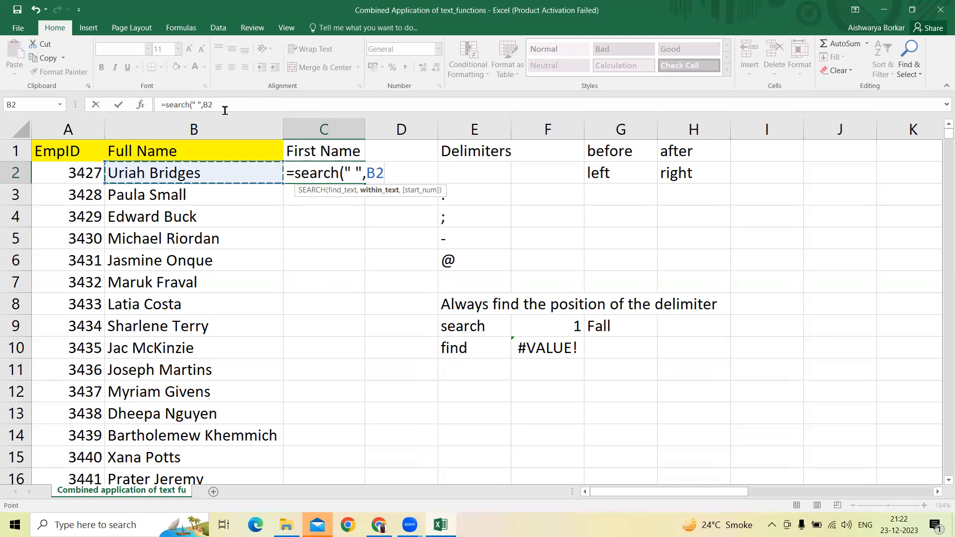
key("Return")
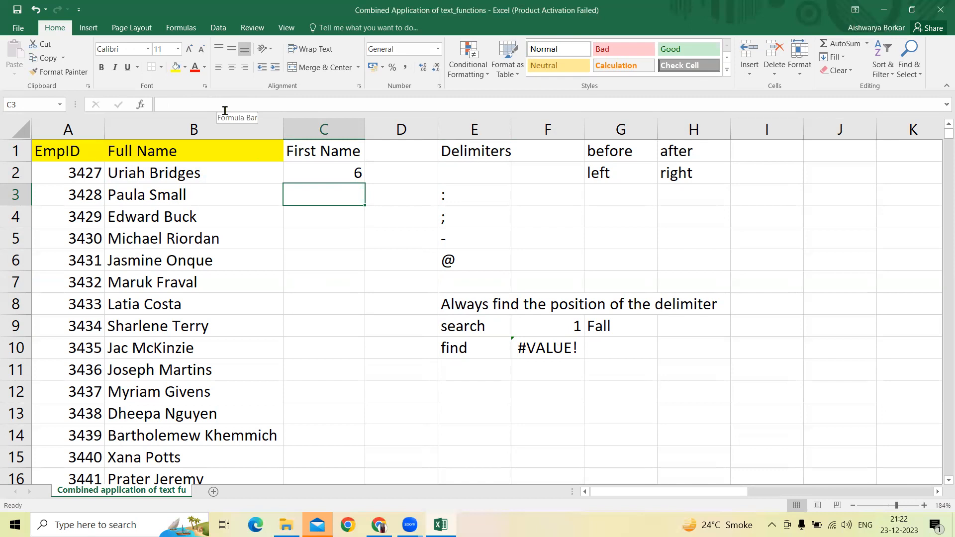
key("Right")
key("Right")
key("Right")
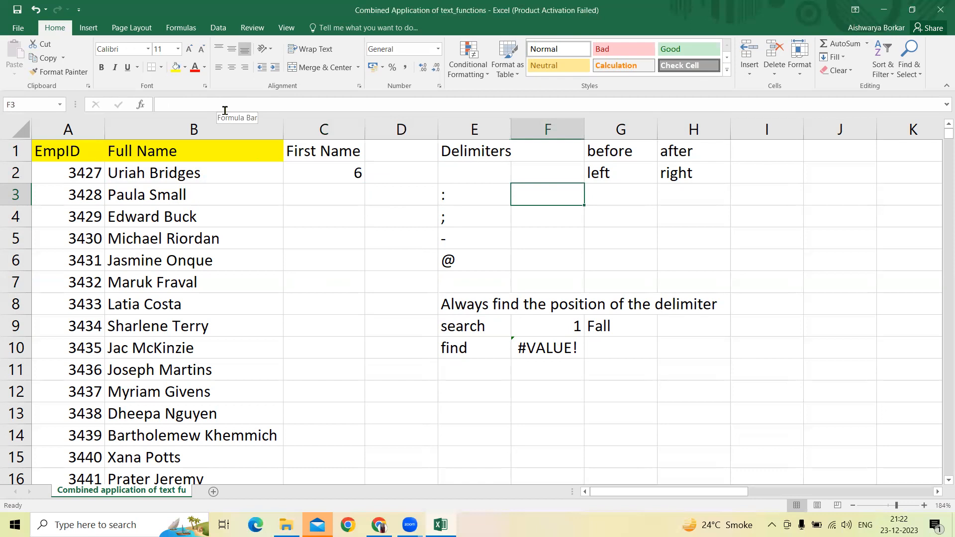
key("Left")
key("Left")
key("Up")
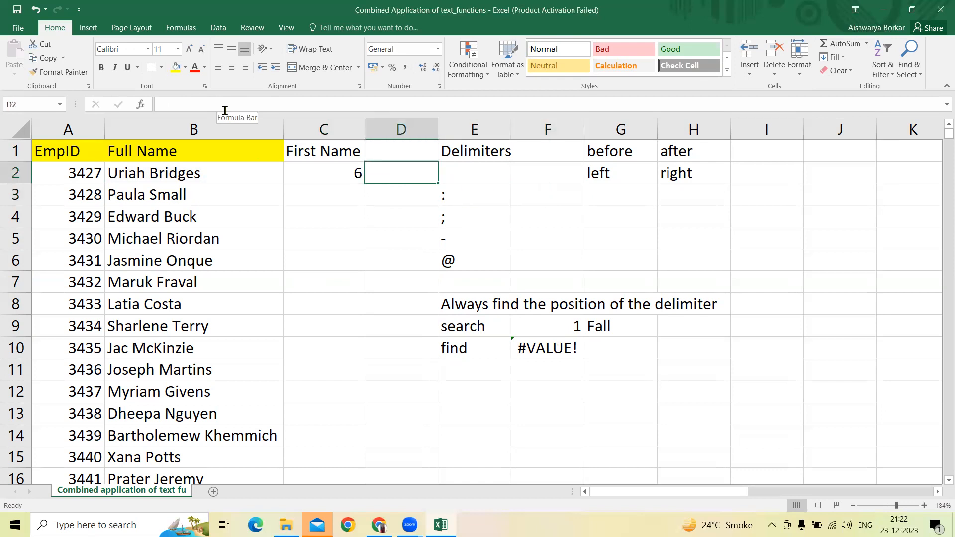
key("Left")
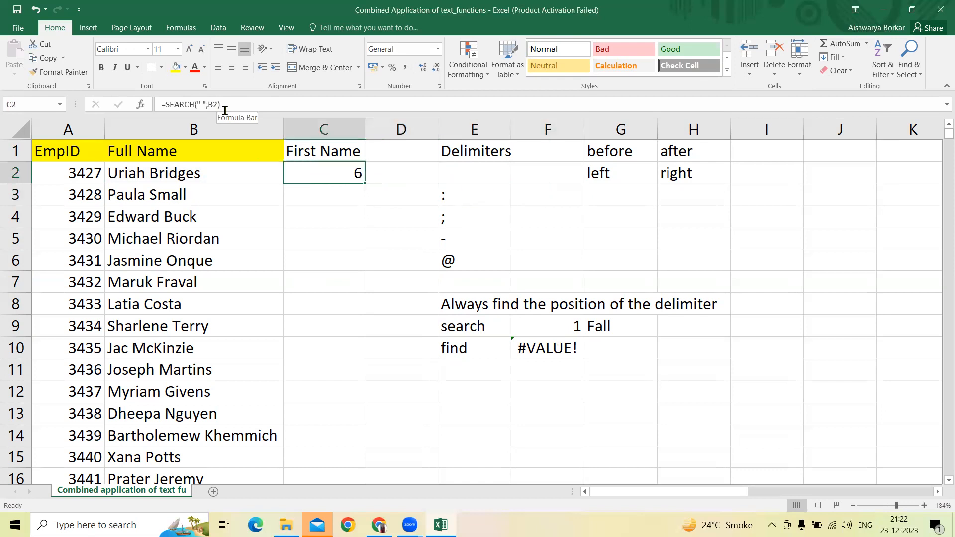
Step: Enter the formula =LEFT(B2,C2) in cell D2 to extract the characters up to the space
key("Right")
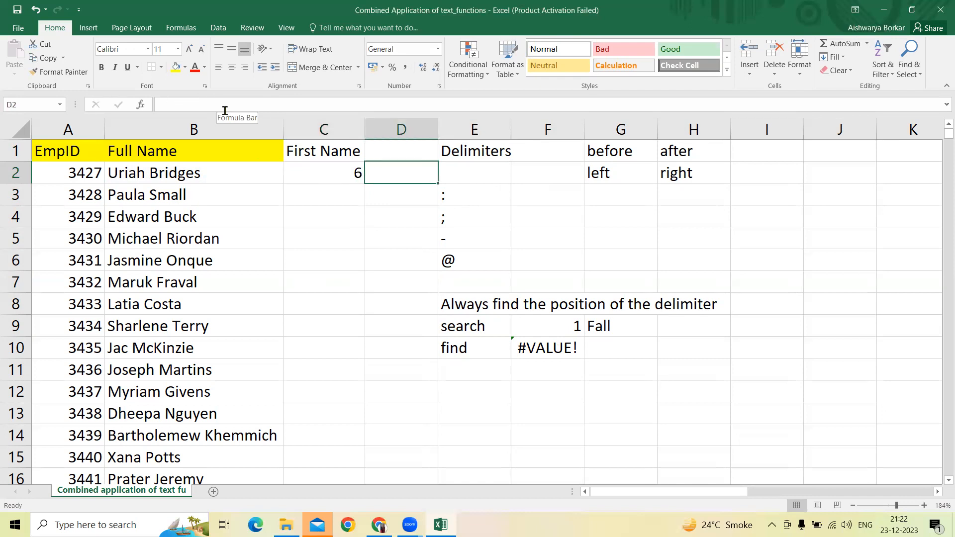
type("=left(")
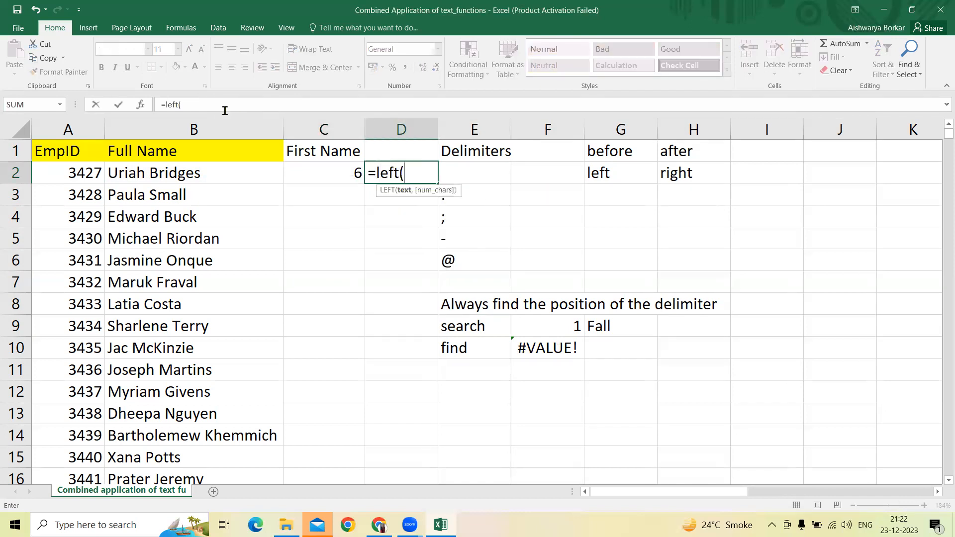
key("Left")
key("Left")
key("Left")
key("Right")
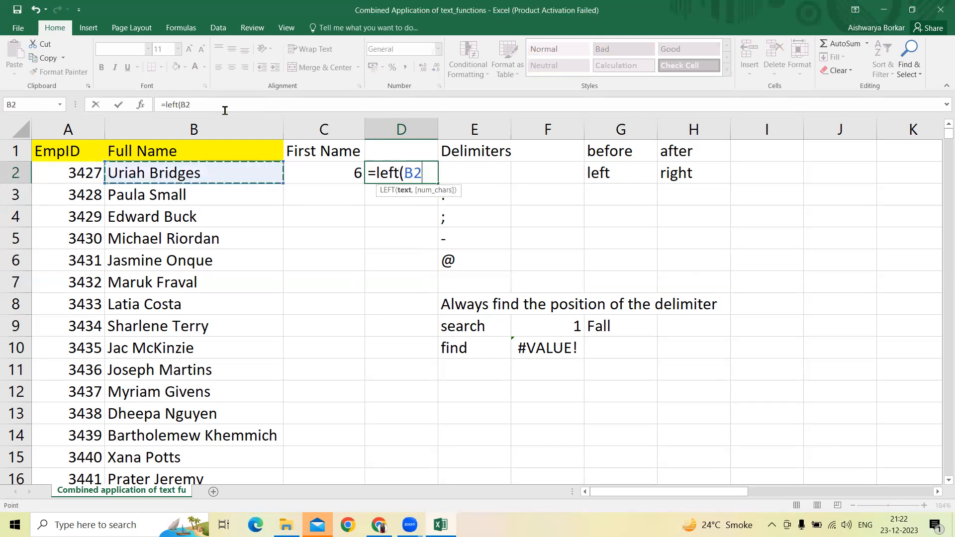
type(",")
key("Left")
key("Return")
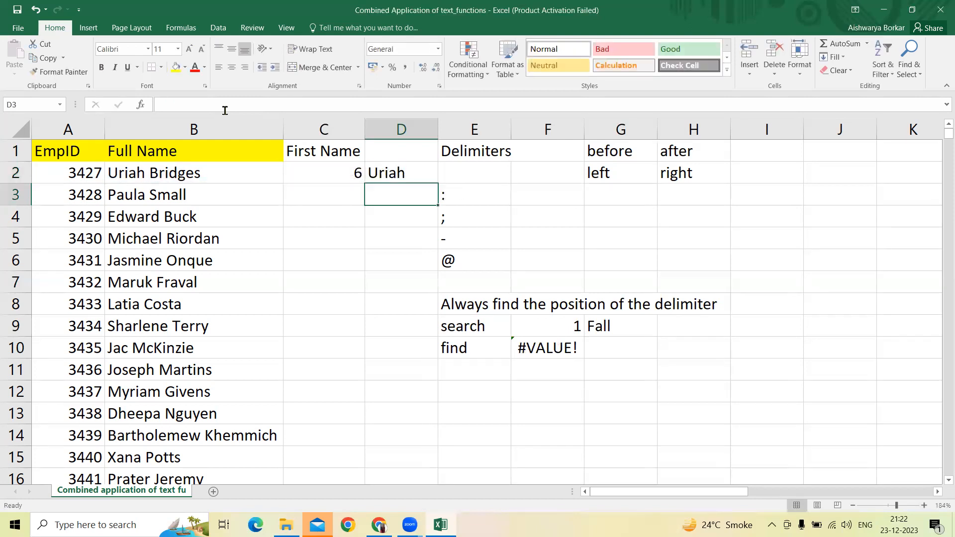
Step: Insert three blank columns before the Delimiters column
key("Down")
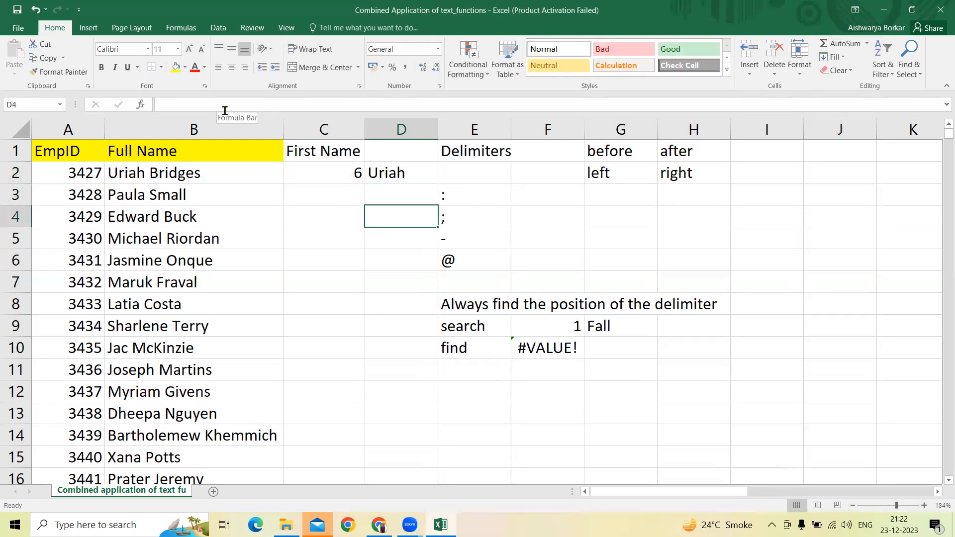
key("Up")
key("Right")
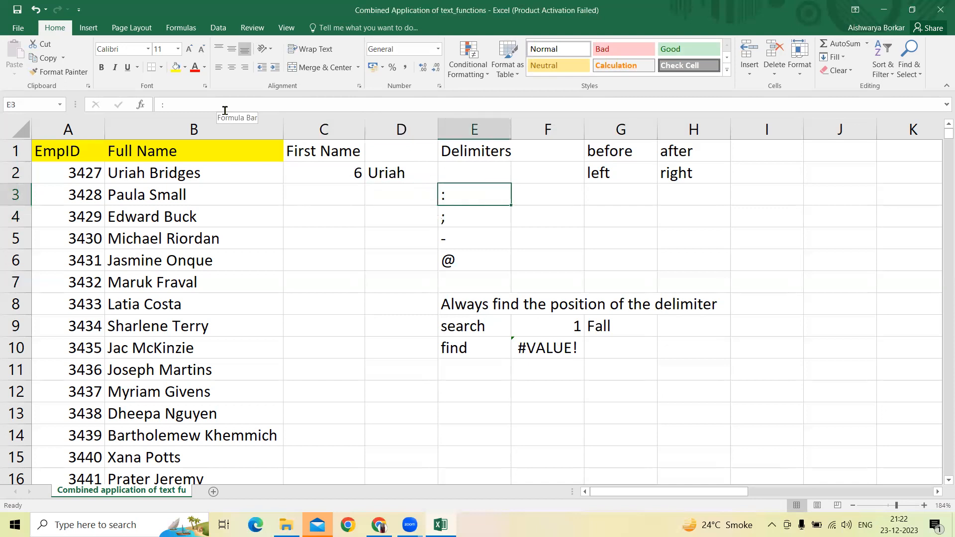
key("ctrl+space")
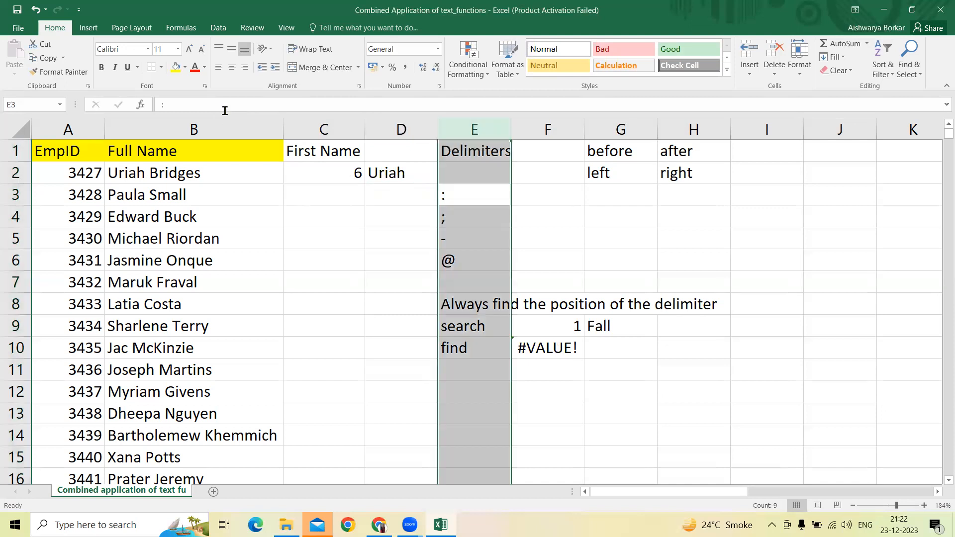
key("ctrl+plus")
key("ctrl+plus")
key("ctrl+plus")
key("Down")
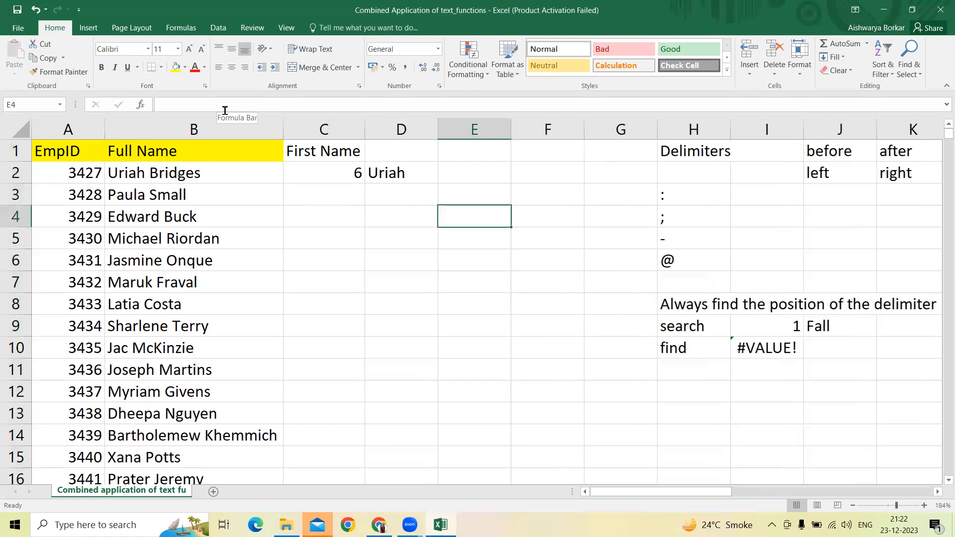
Step: Enter the formula =LEN(D2) in cell E2 to count the characters of the extracted first name
key("Up")
key("Up")
key("Left")
key("Right")
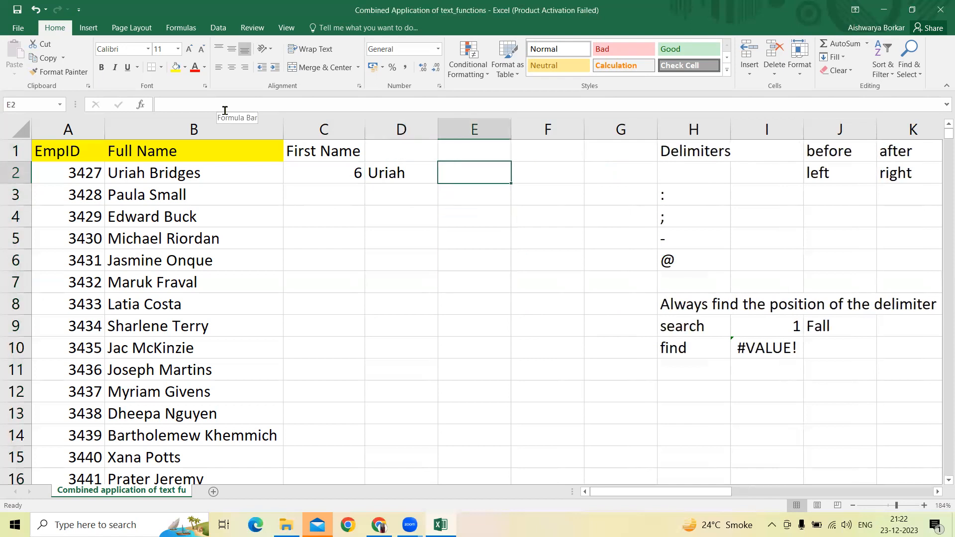
type("=len")
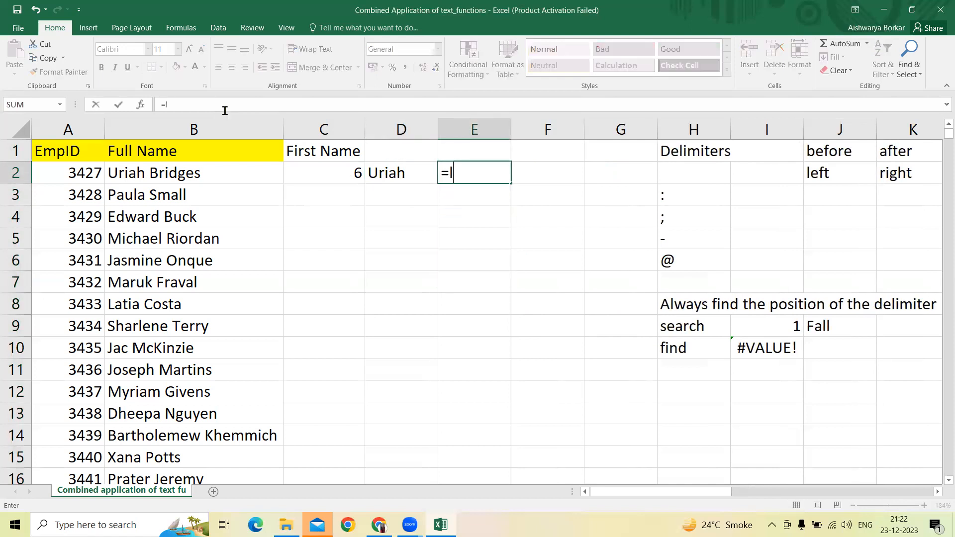
type("d2")
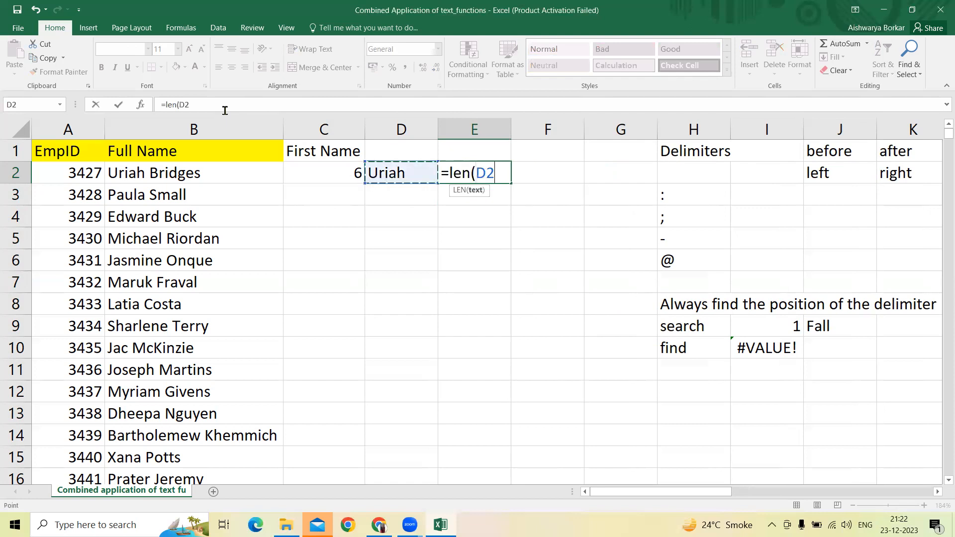
key("Return")
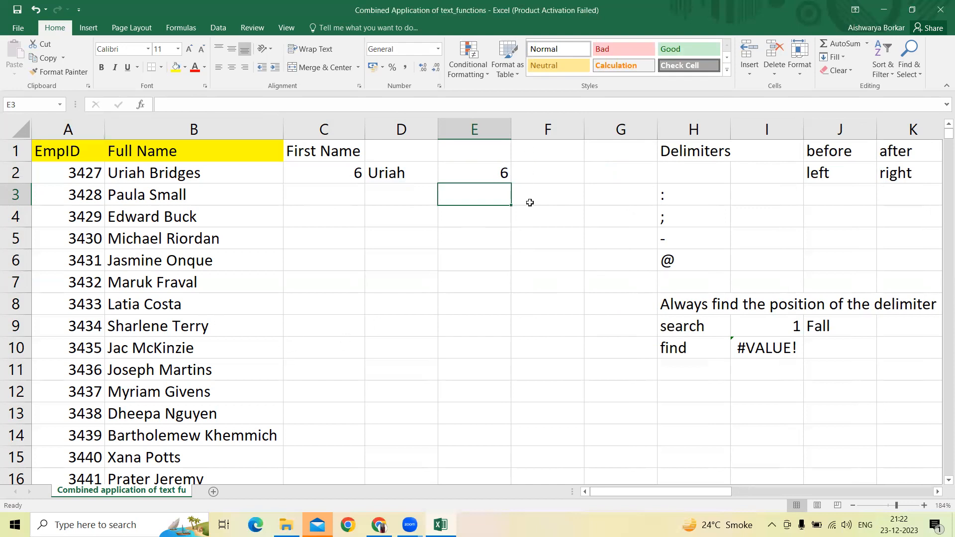
Step: Change the formula in cell D2 to =LEFT(B2,C2-1) so the trailing space is excluded from the first name
key("Up")
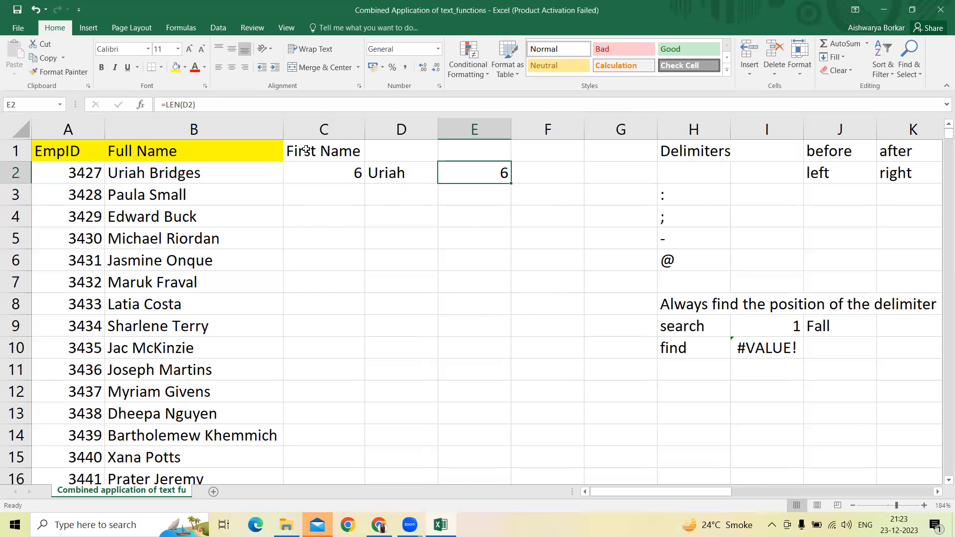
left_click(423, 171)
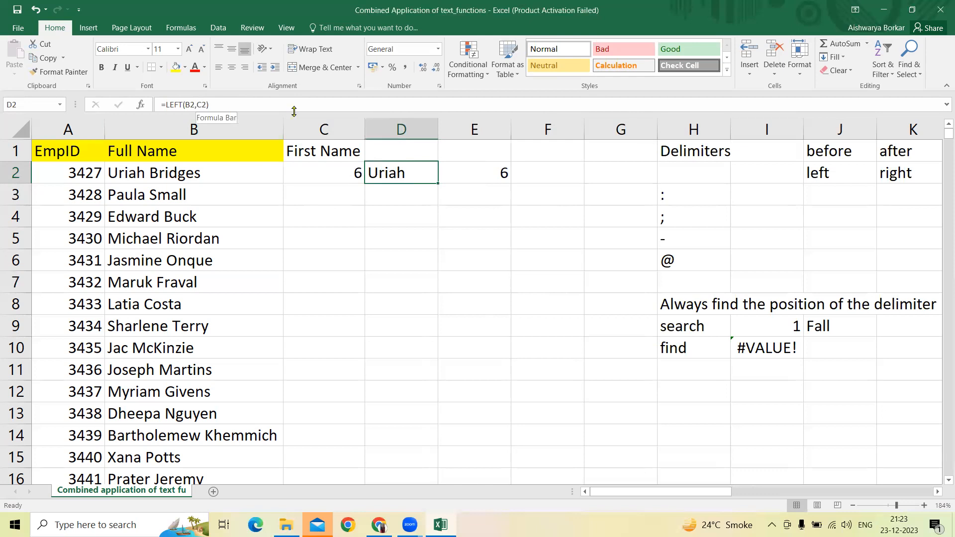
left_click(205, 105)
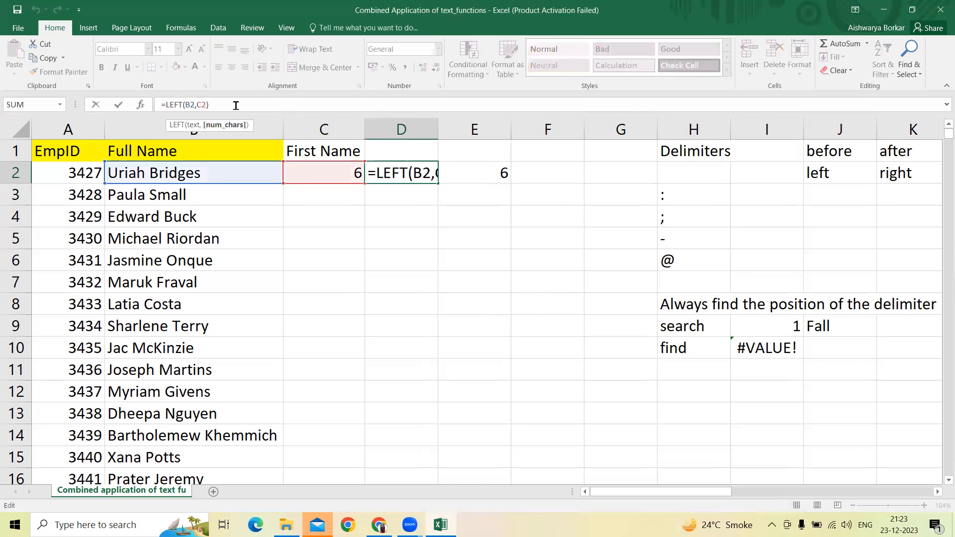
type("-1")
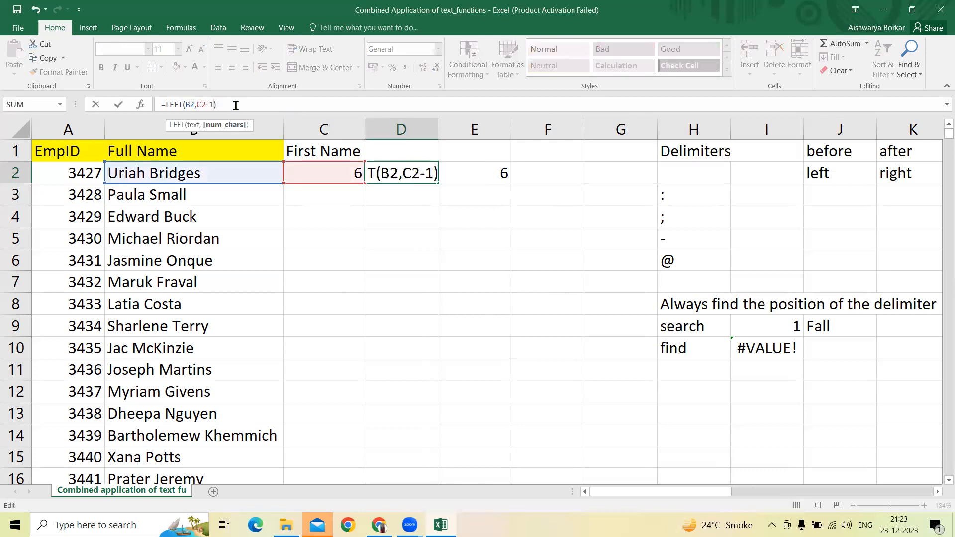
key("Return")
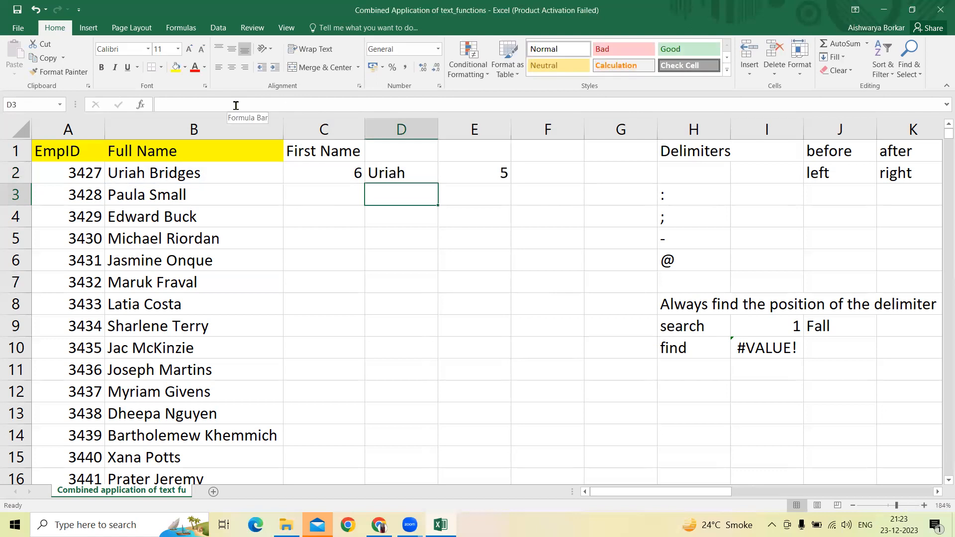
Step: Enter a sample text in cell E4 made of 24, a hyphen and a first name
key("Down")
key("Up")
key("Down")
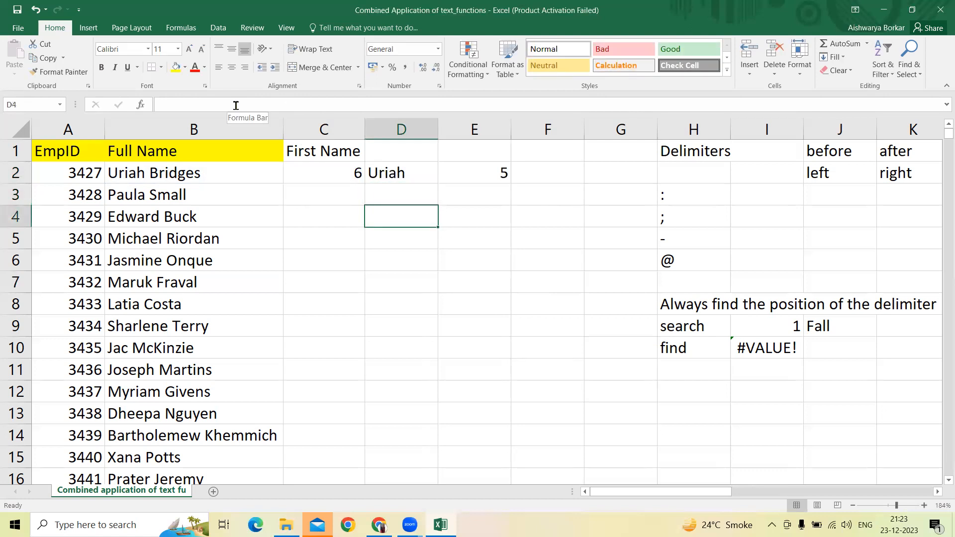
key("Right")
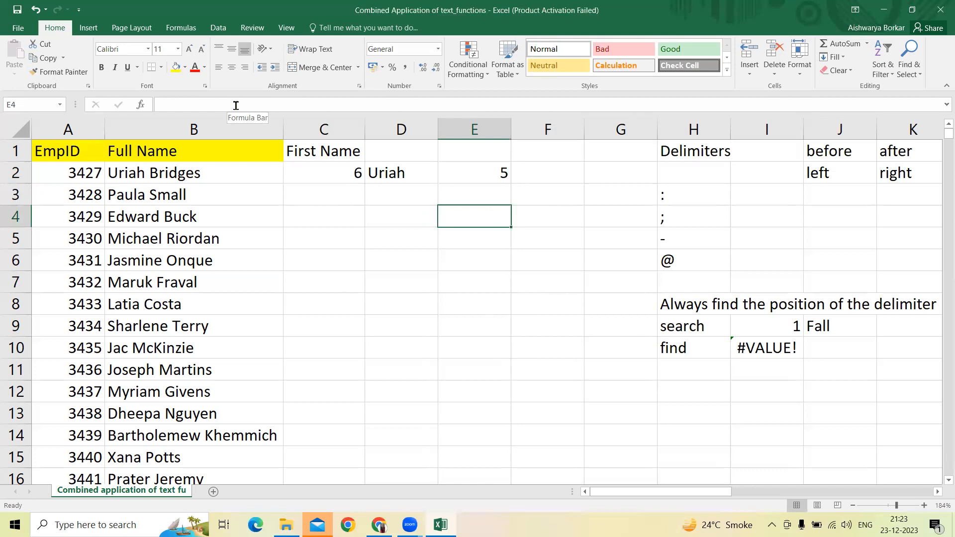
type("24-")
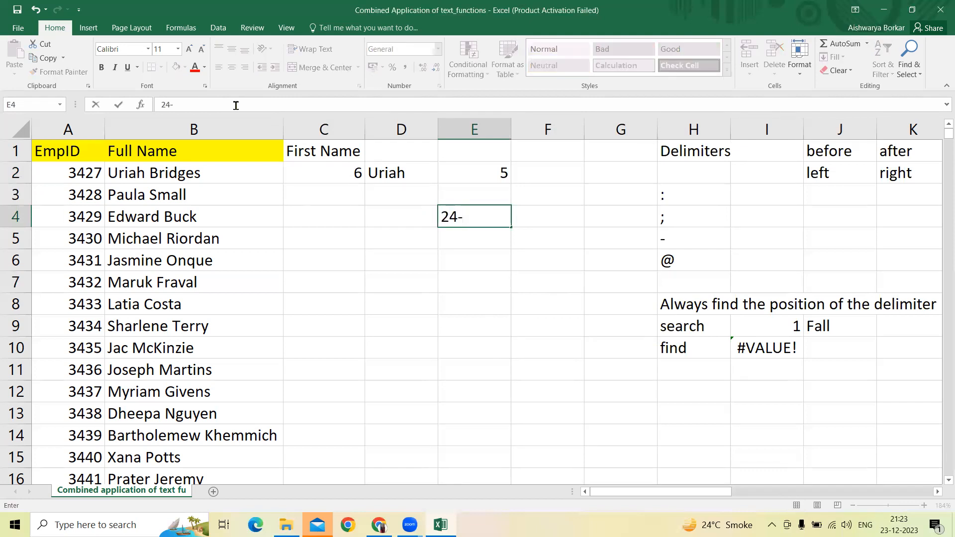
type("Aakash")
key("Return")
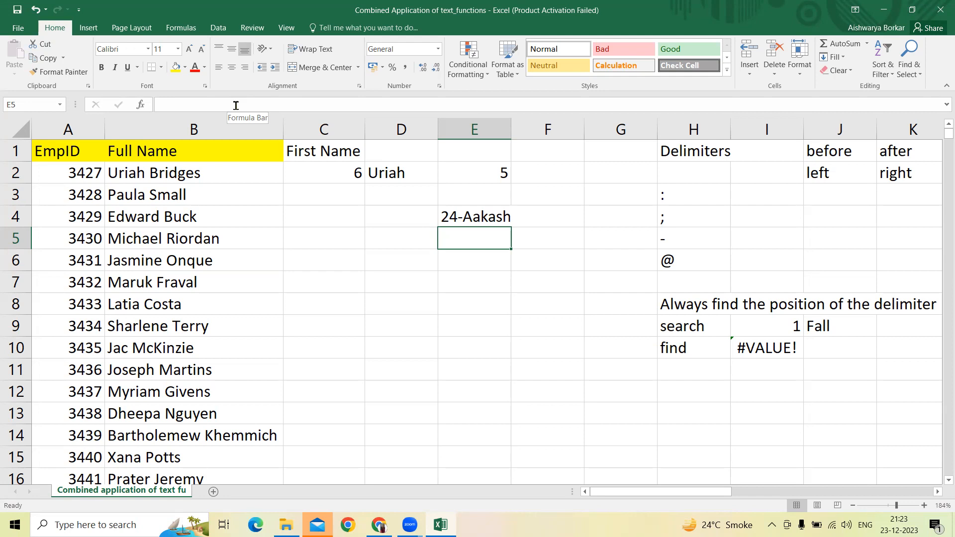
key("Down")
key("Down")
key("Down")
key("Right")
key("Right")
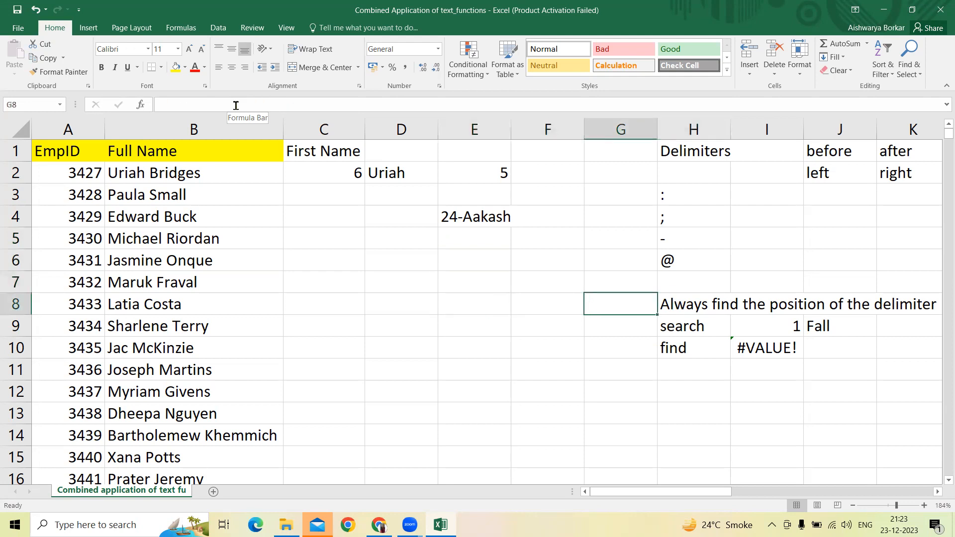
key("Left")
key("Left")
key("Up")
key("Up")
key("Up")
Step: Enter the formula =SEARCH("-",E4) in cell E5 to locate the hyphen in the sample text
type("=")
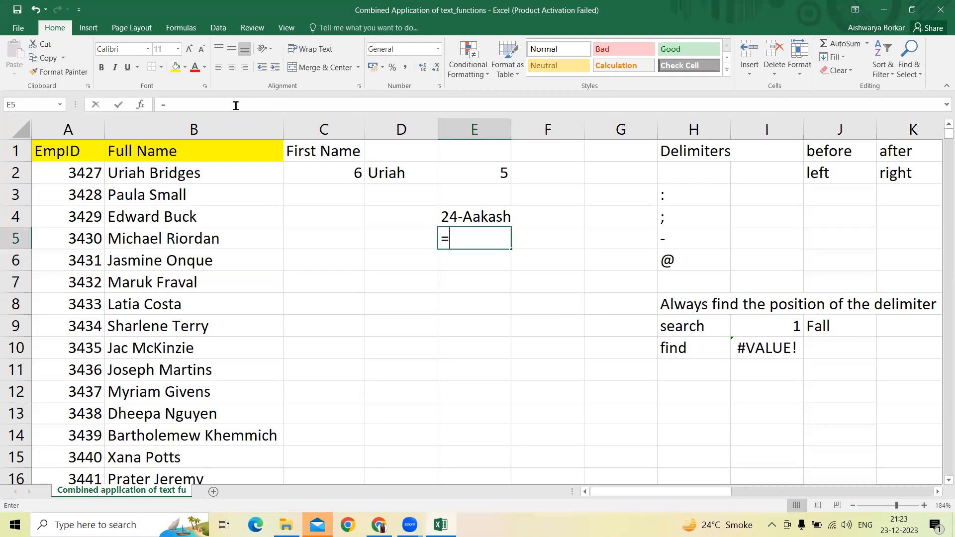
type("search")
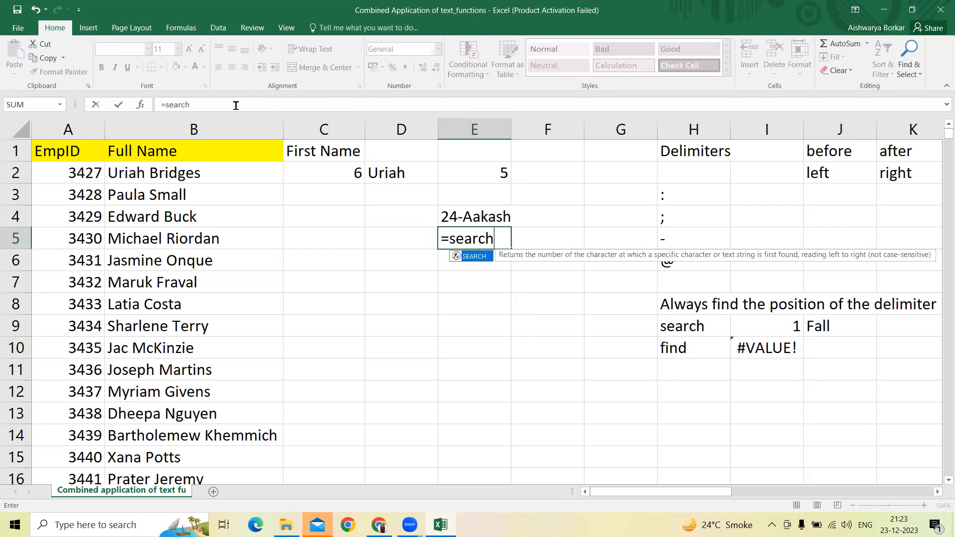
type("(\"-")
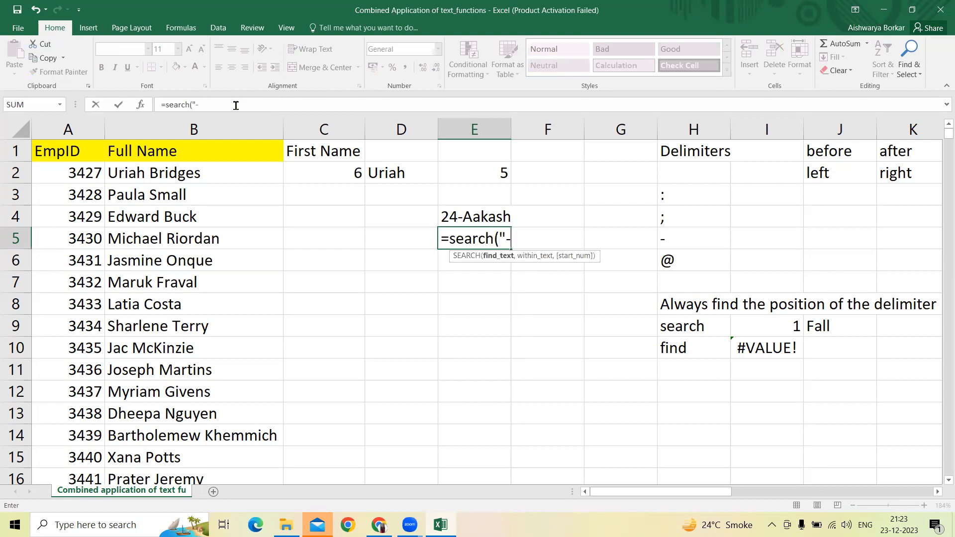
type("\",")
key("Up")
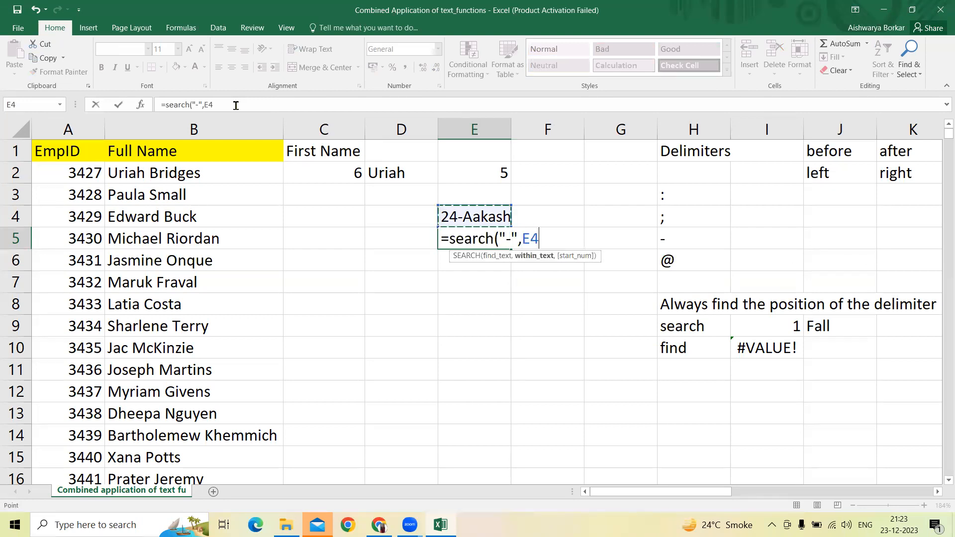
key("Return")
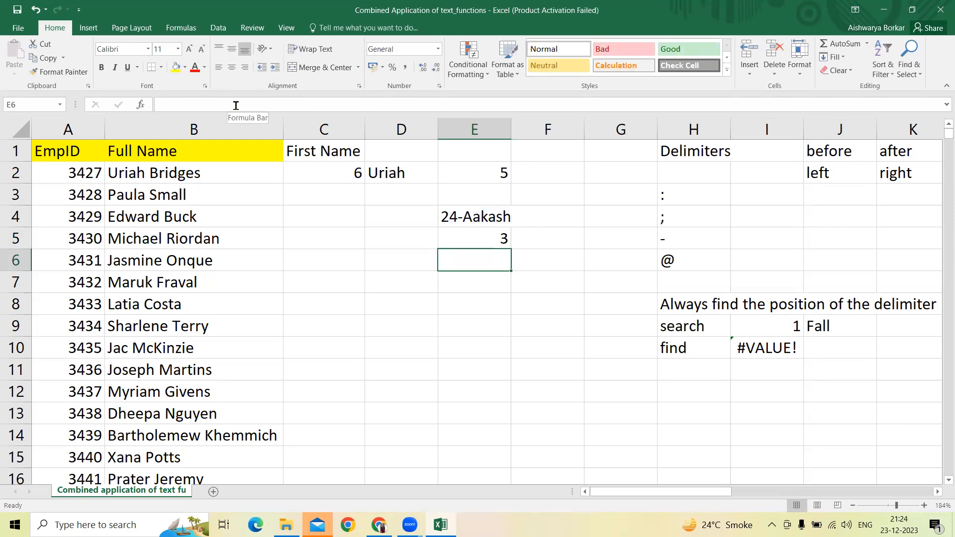
Step: Enter the formula =LEFT(E4,E5) in cell E6 to extract the sample text up to the hyphen
type("=")
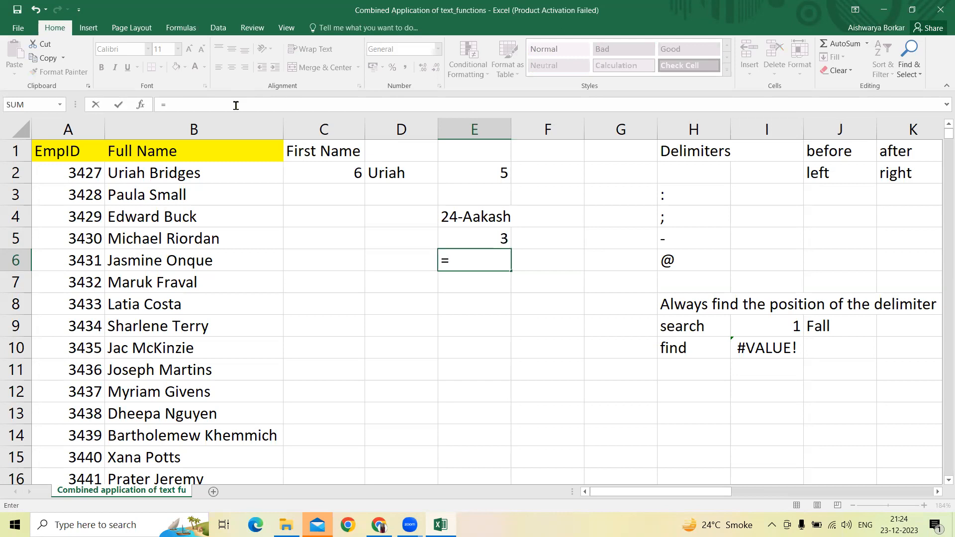
type("left")
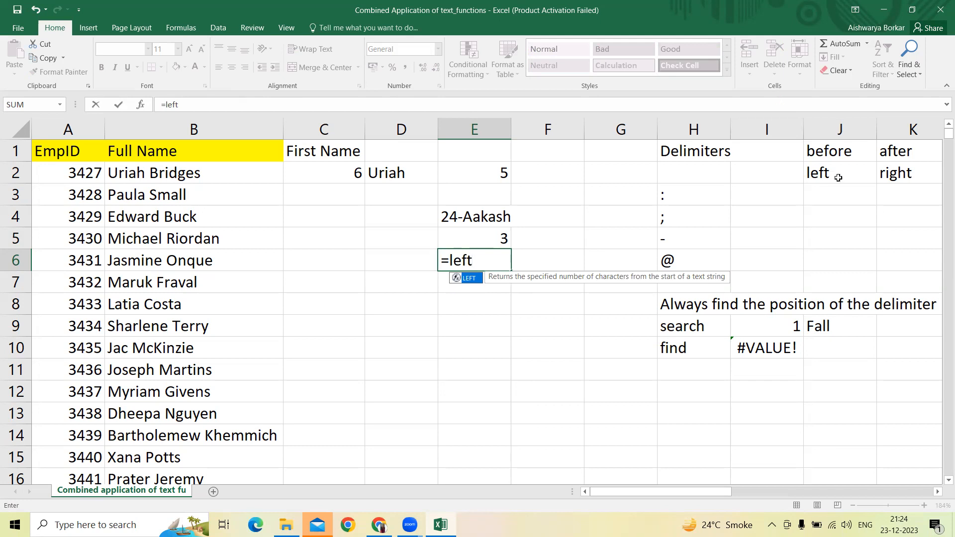
type("(")
key("Up")
key("Up")
type(",")
key("Up")
key("Return")
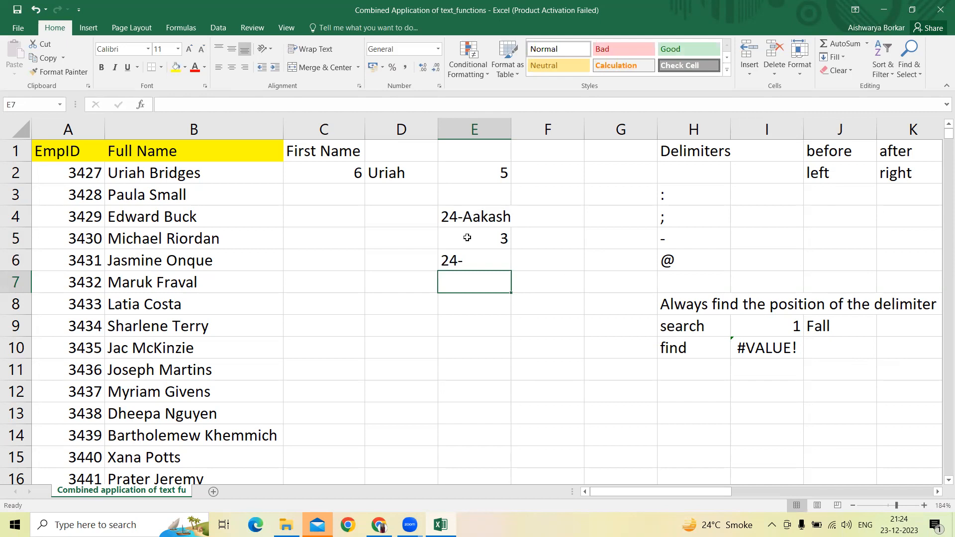
Step: Change the formula in cell E6 to =LEFT(E4,E5-1) to leave out the hyphen
left_click(488, 256)
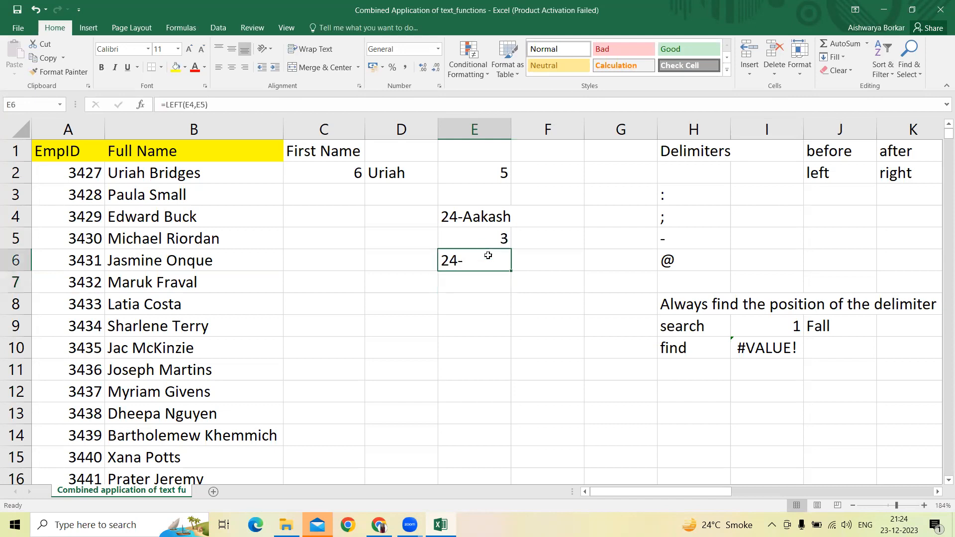
left_click(204, 104)
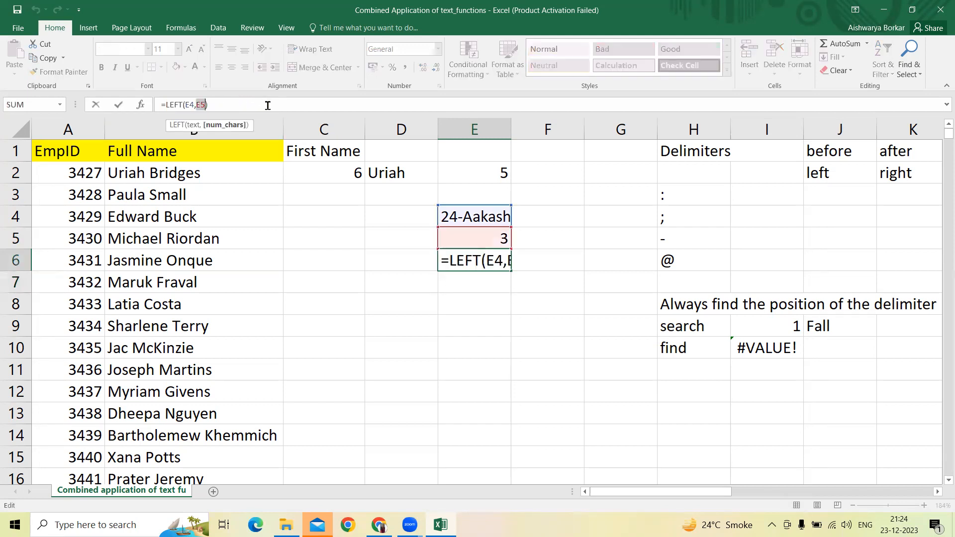
key("Right")
key("Right")
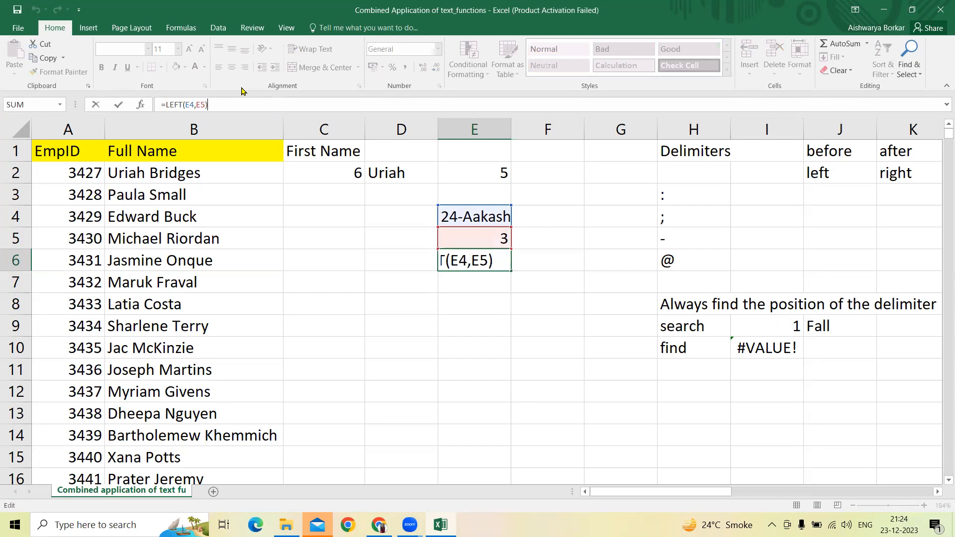
key("Left")
type("-1")
key("Return")
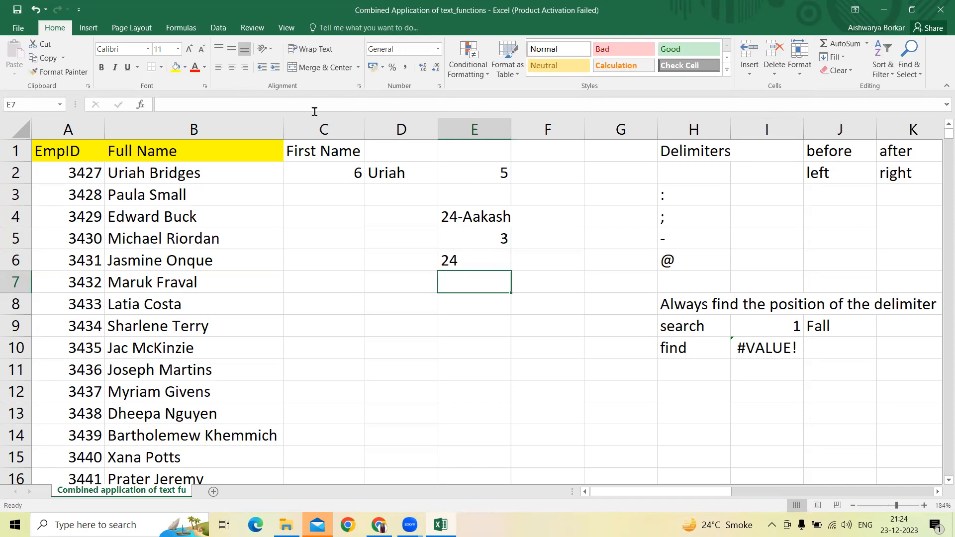
Step: Delete column E, which holds the length check and the hyphen example
left_click(478, 213)
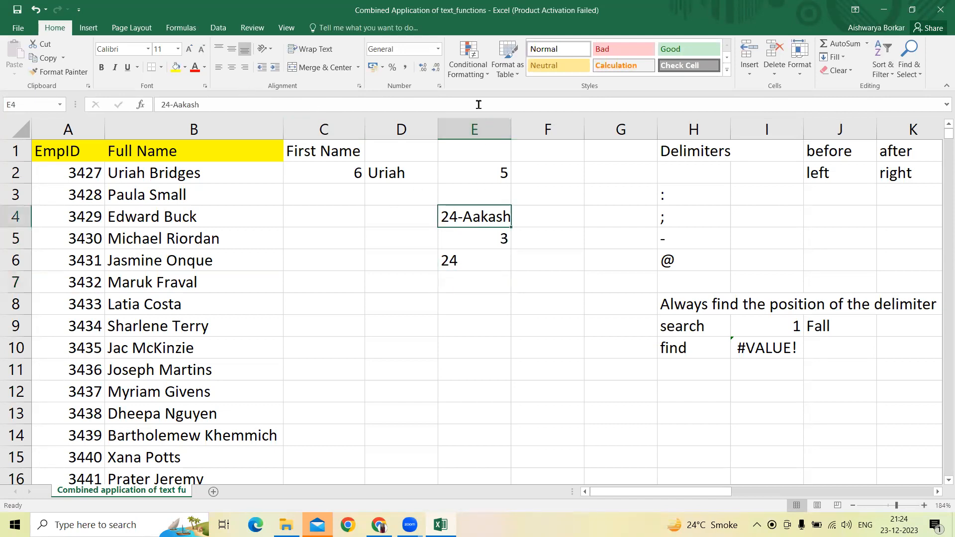
left_click(480, 129)
key("ctrl+minus")
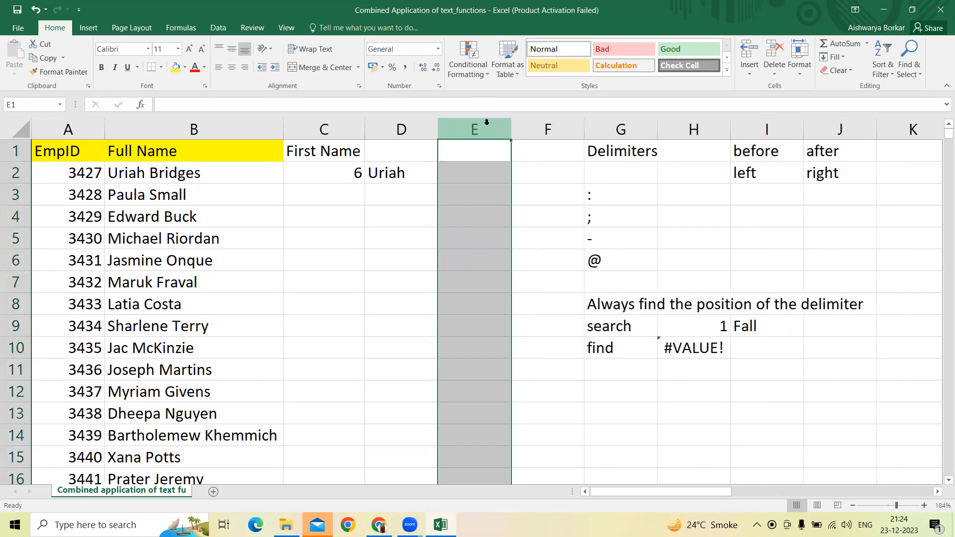
Step: Move the First Name header from cell C1 to cell D1
left_click(338, 170)
left_click(339, 150)
key("ctrl+c")
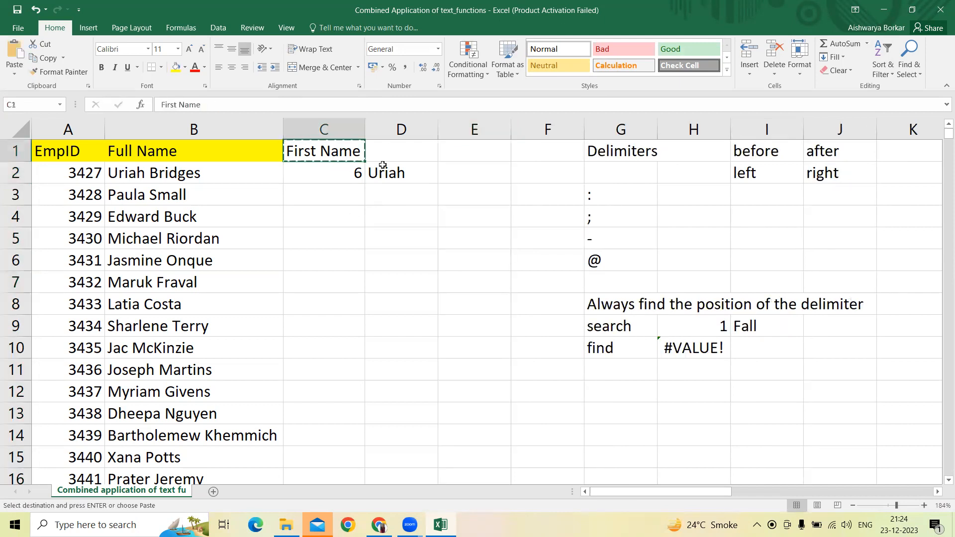
left_click(390, 150)
key("Return")
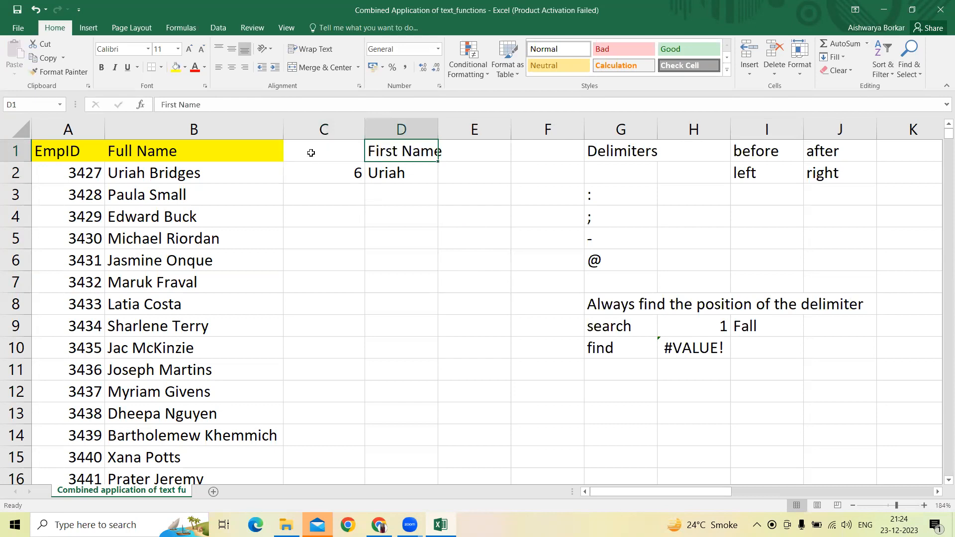
Step: Enter the header "Position of the delimiter" in cell C1 and widen column C to fit it
left_click(321, 166)
key("Up")
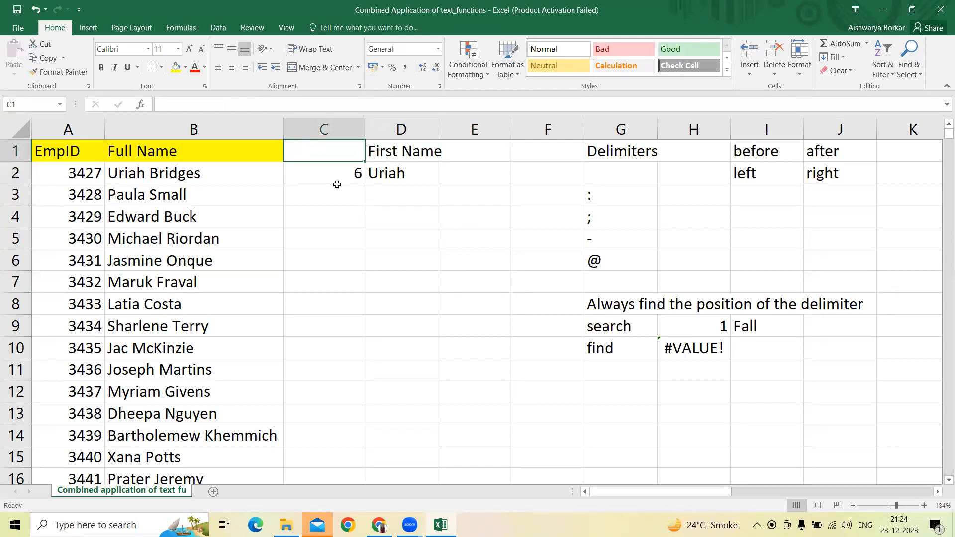
type("Position ")
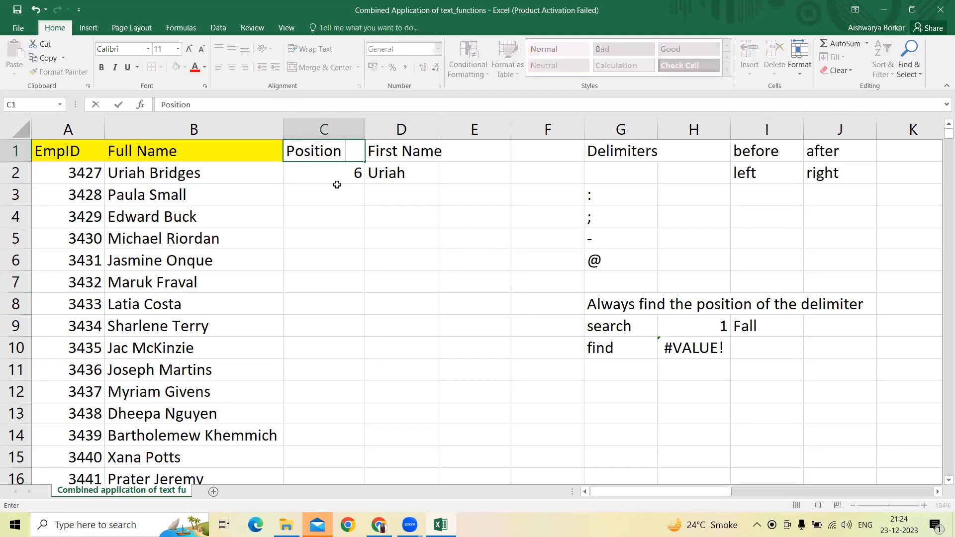
type("of the delm")
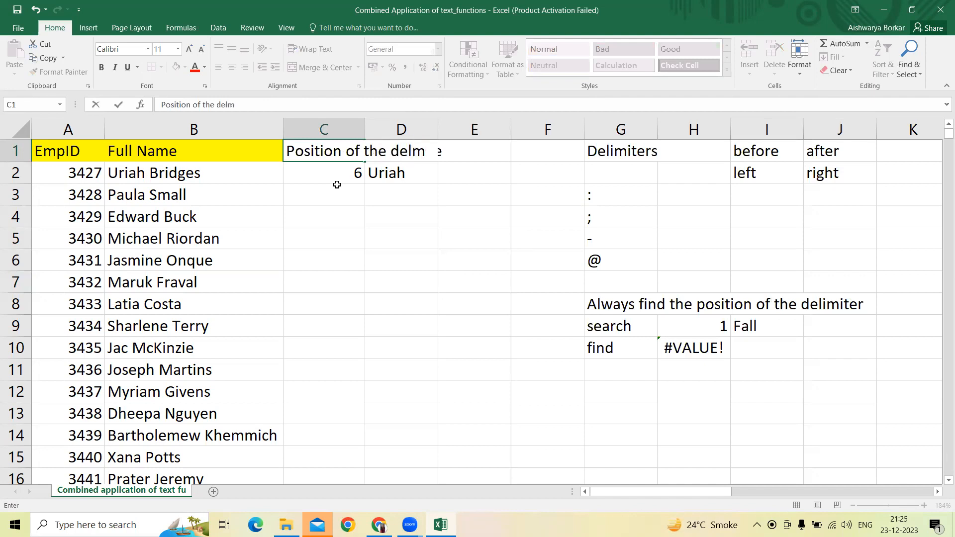
key("BackSpace")
type("imiter")
key("Return")
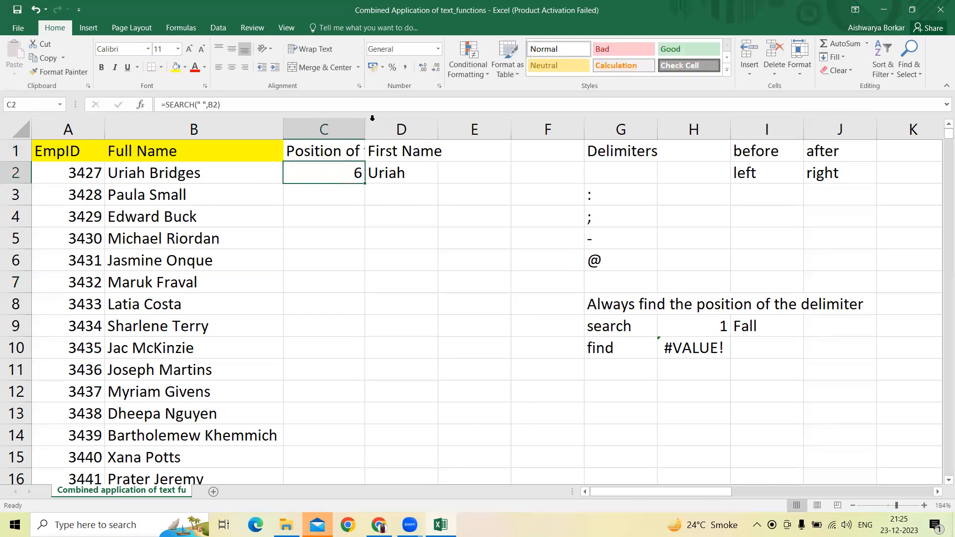
left_click_drag(365, 129, 452, 164)
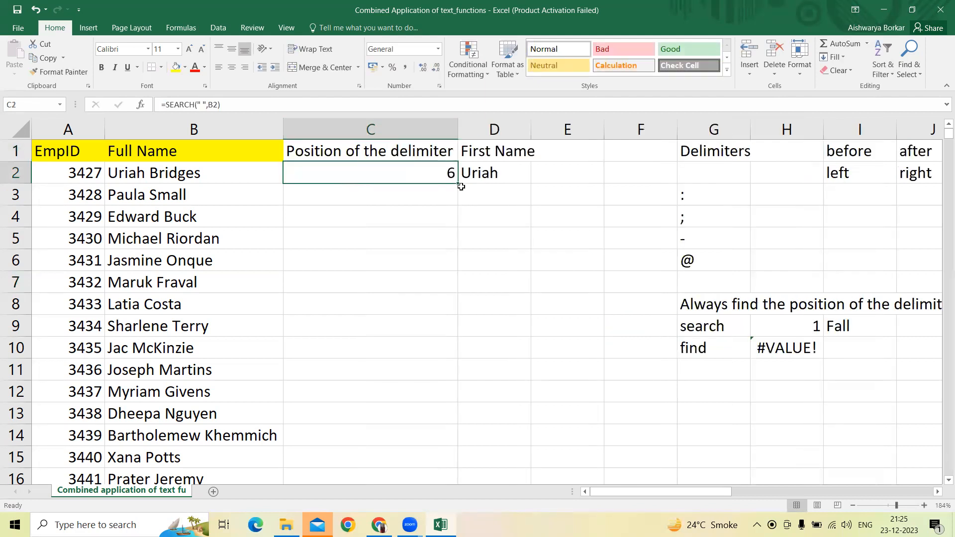
Step: Fill the SEARCH formula in C2 and the LEFT formula in D2 down through all employee rows
double_click(456, 183)
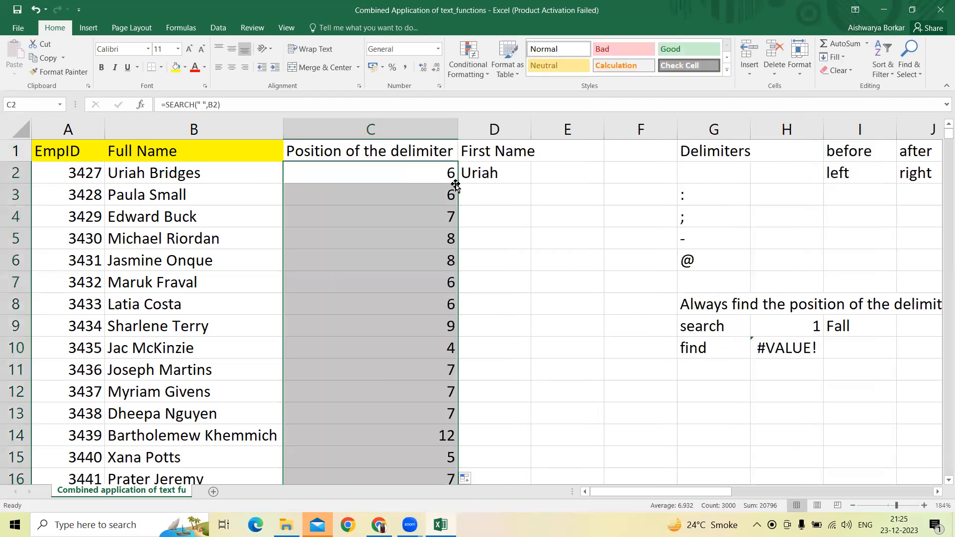
left_click(487, 178)
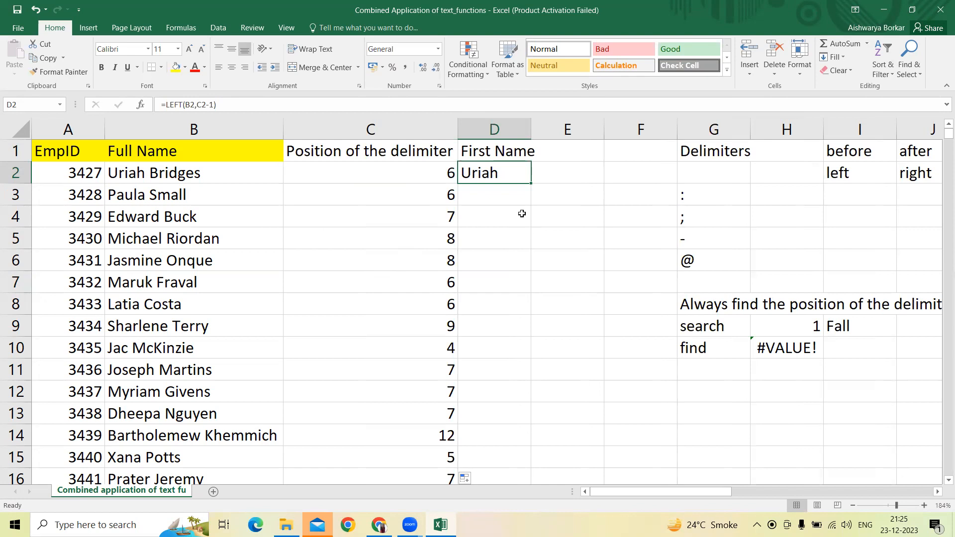
key("Left")
key("Right")
double_click(530, 182)
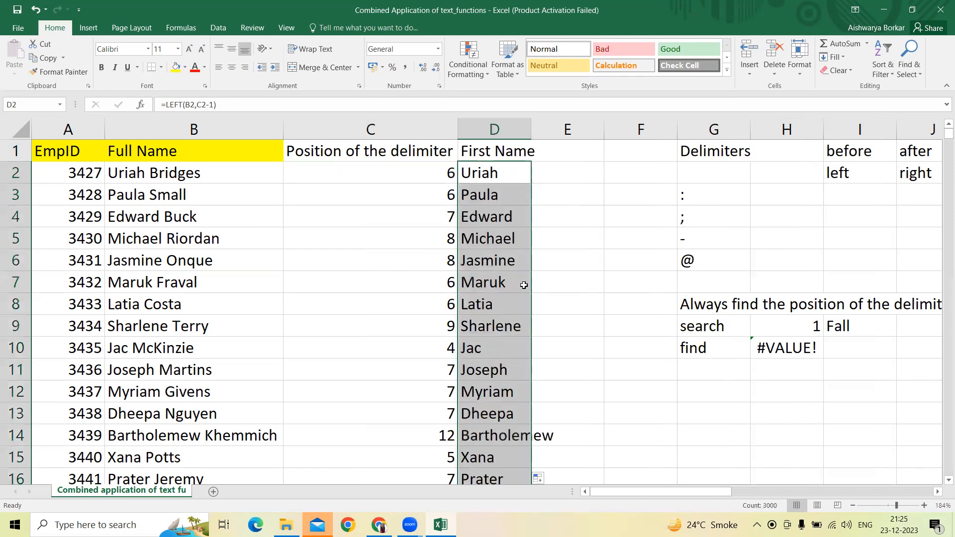
left_click(494, 169)
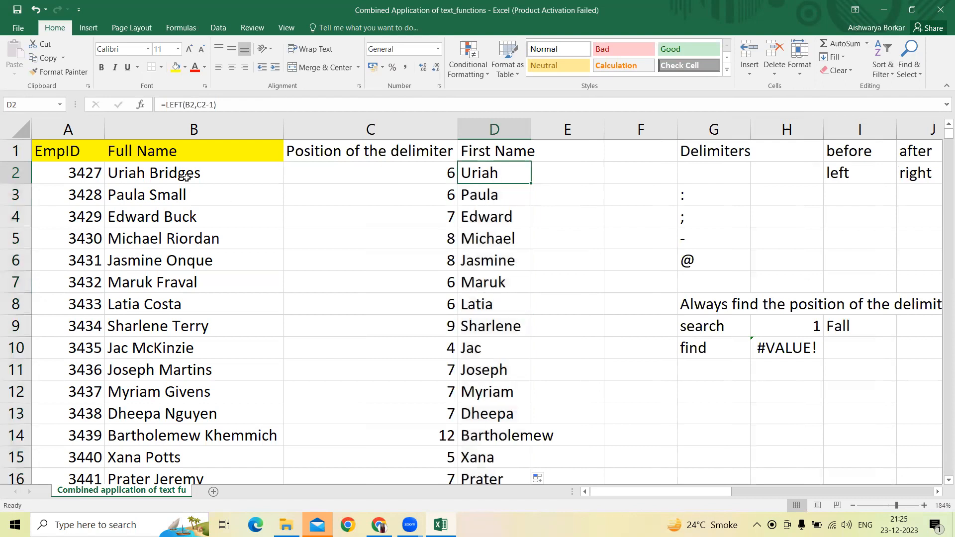
Step: Fit column D to its contents and insert three blank columns before the Delimiters column
double_click(531, 129)
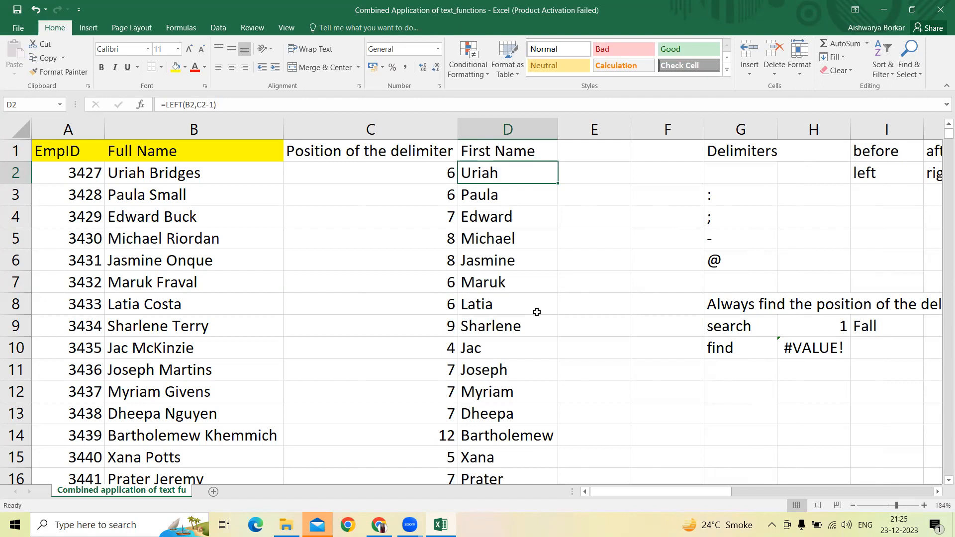
left_click(741, 120)
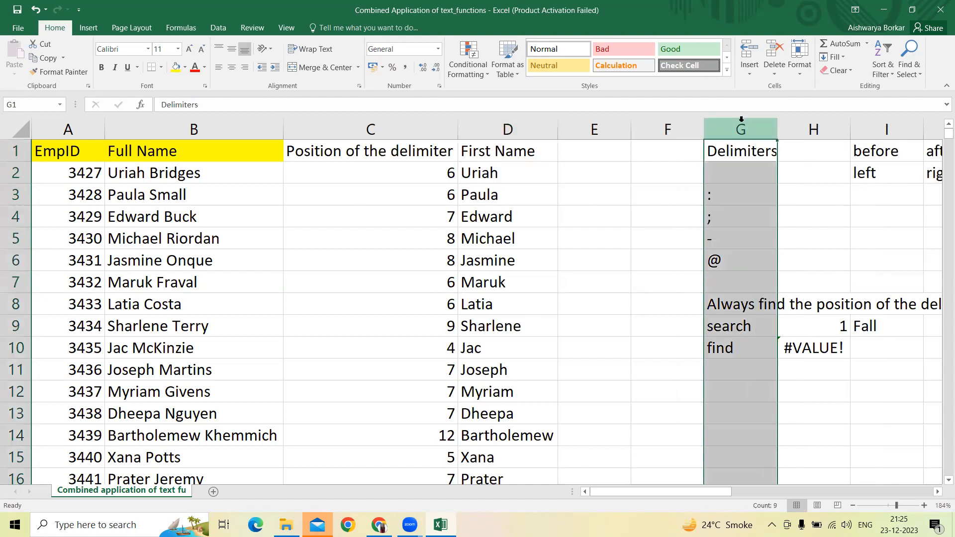
key("ctrl+plus")
key("ctrl+plus")
key("ctrl+plus")
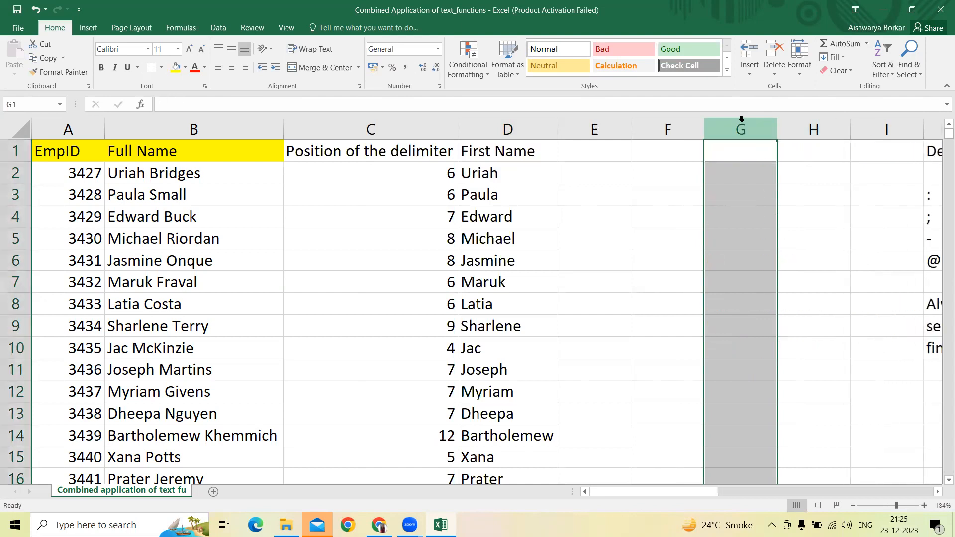
Step: Enter the note "Find the length of the whole text" in cell F1
key("Left")
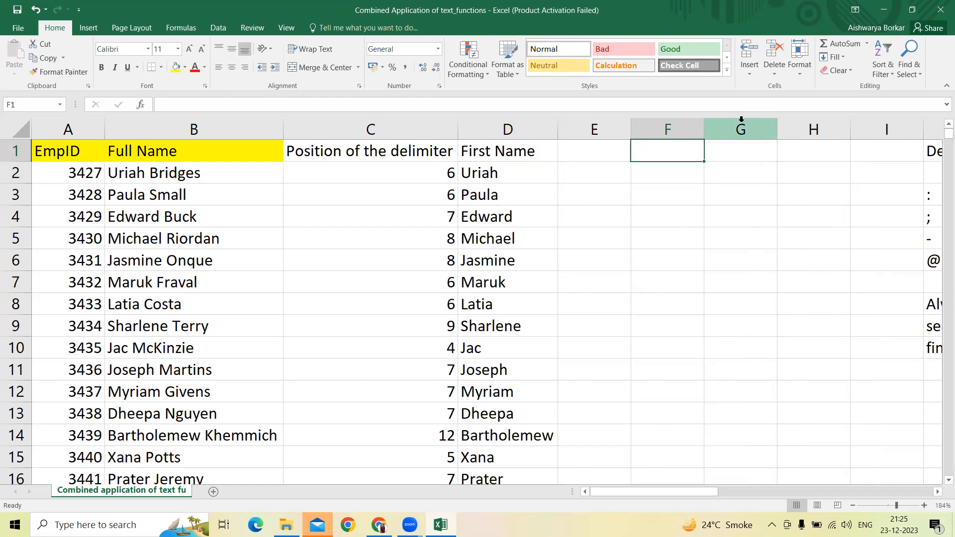
key("Down")
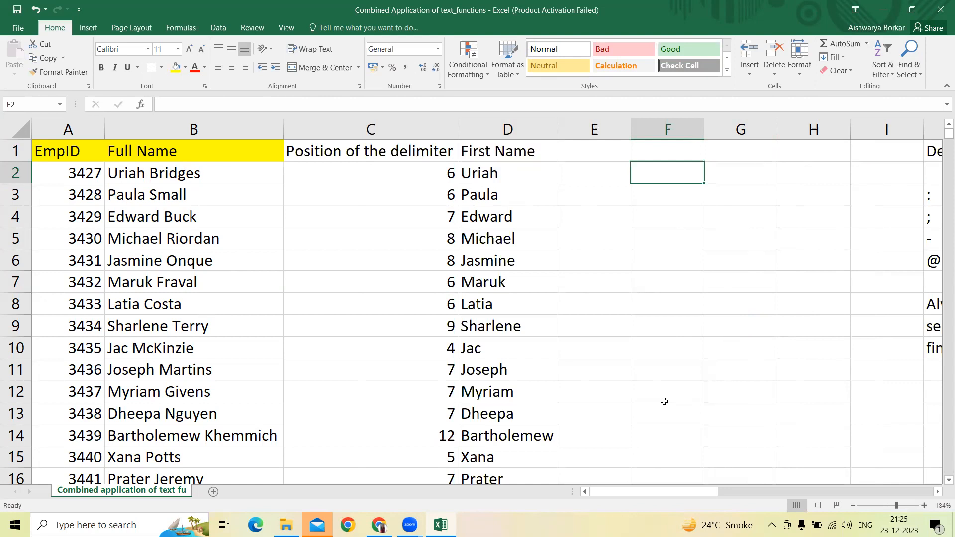
key("Up")
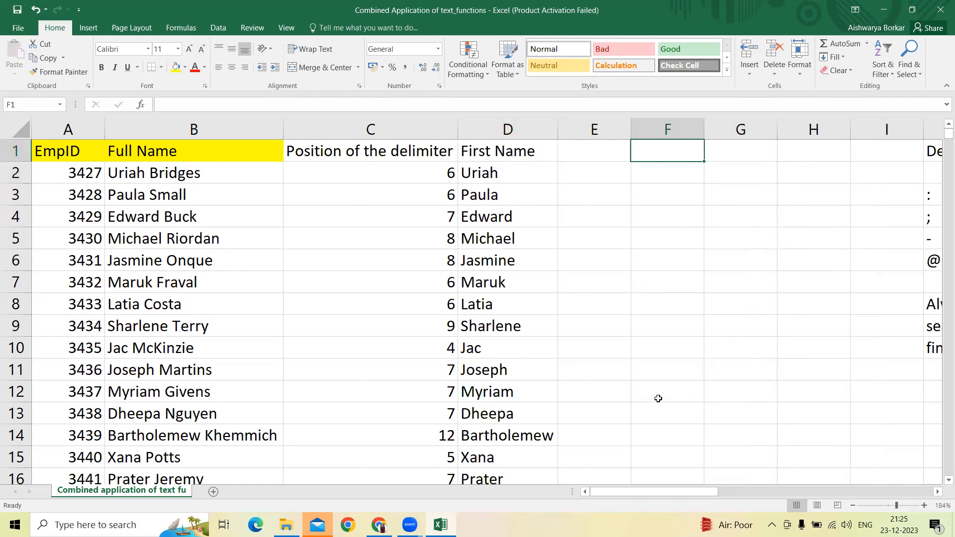
key("BackSpace")
type("Find the length of the whole text")
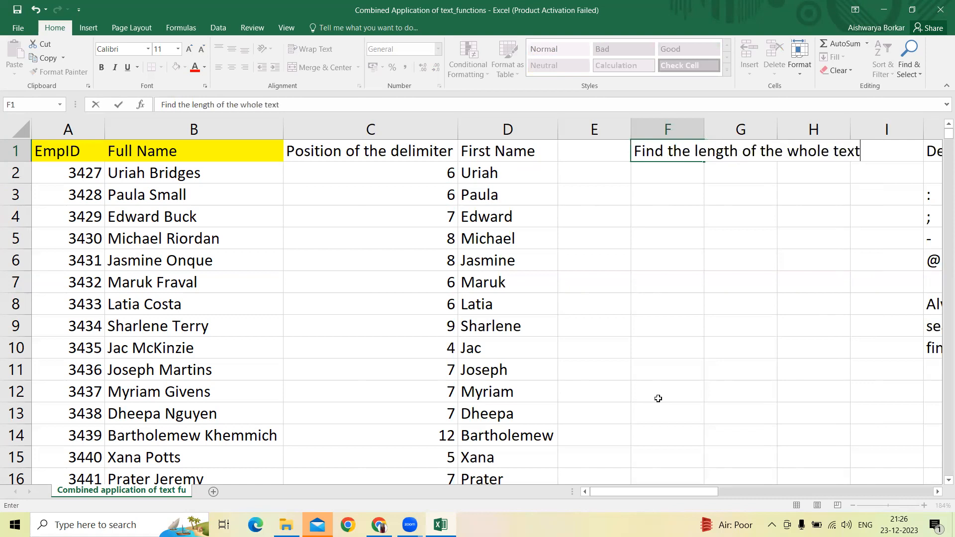
key("Return")
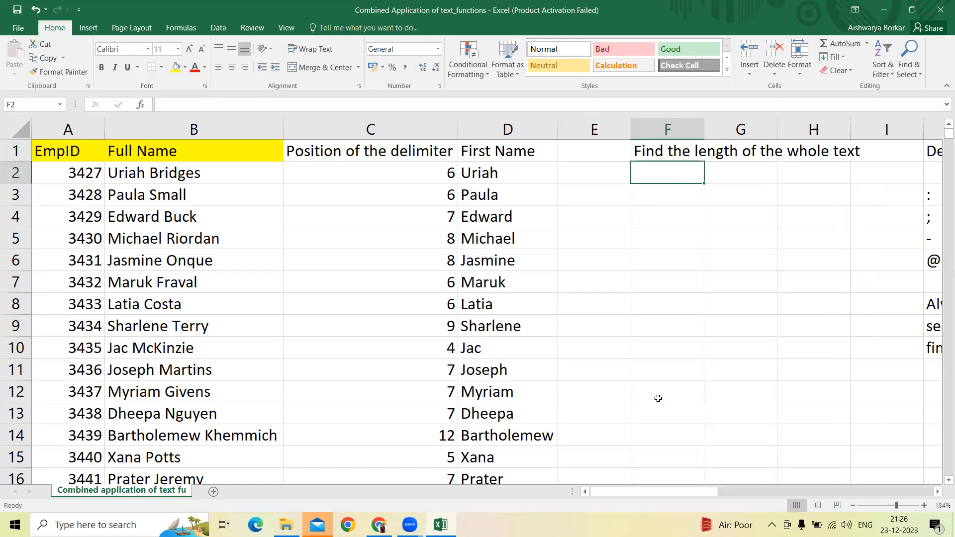
Step: Enter the note "Find the position of the delimiter" in cell F2
type("Find th")
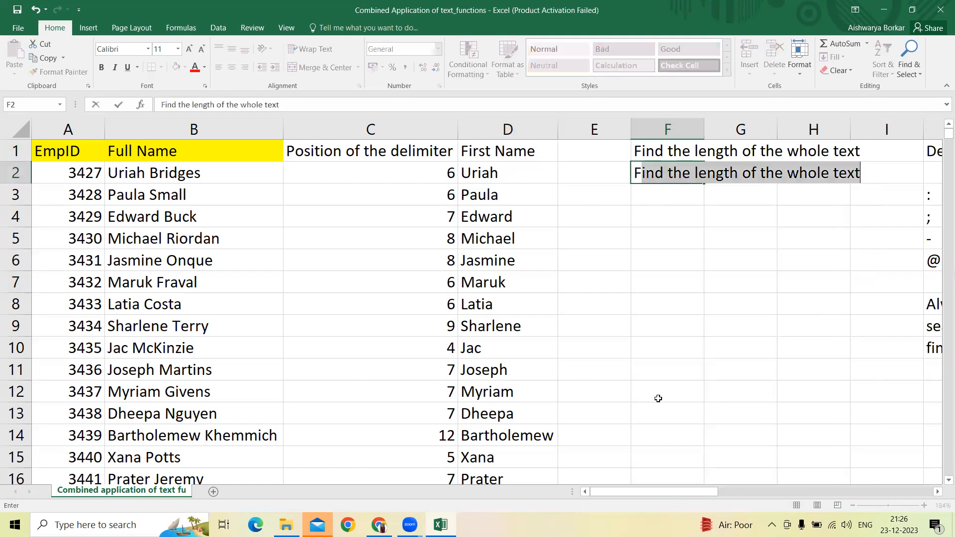
type("e ")
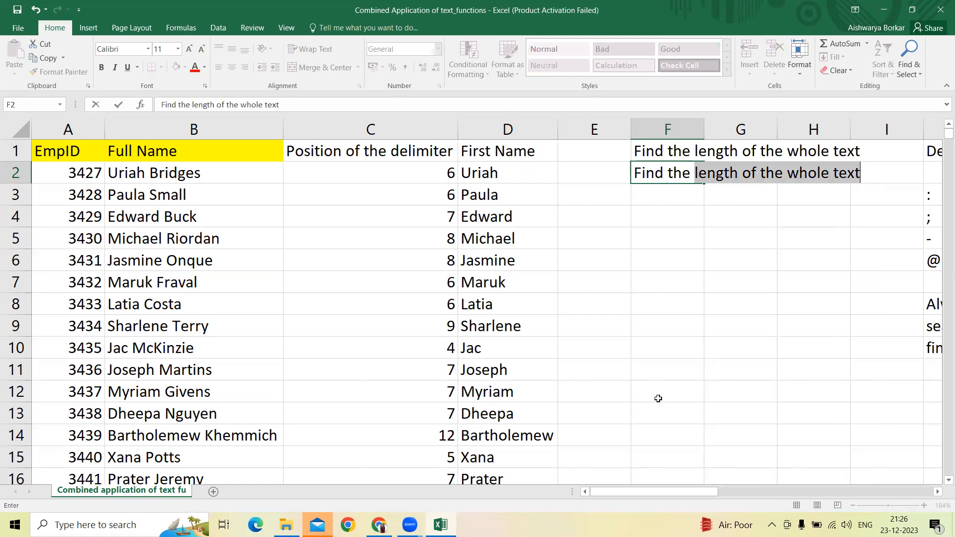
type("position of thede")
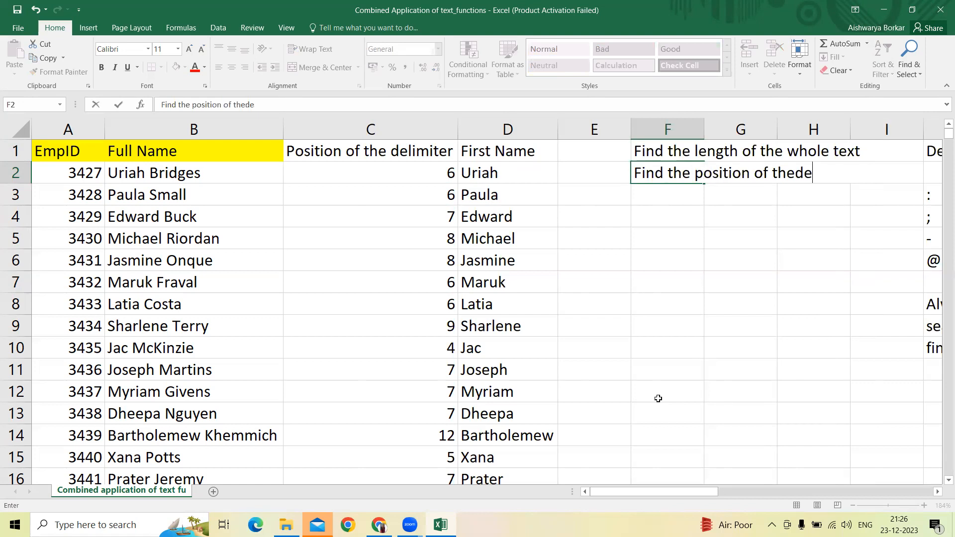
key("BackSpace")
key("BackSpace")
type("delimiter")
key("Return")
Step: Enter the note "subtract both" in cell F3
type("s")
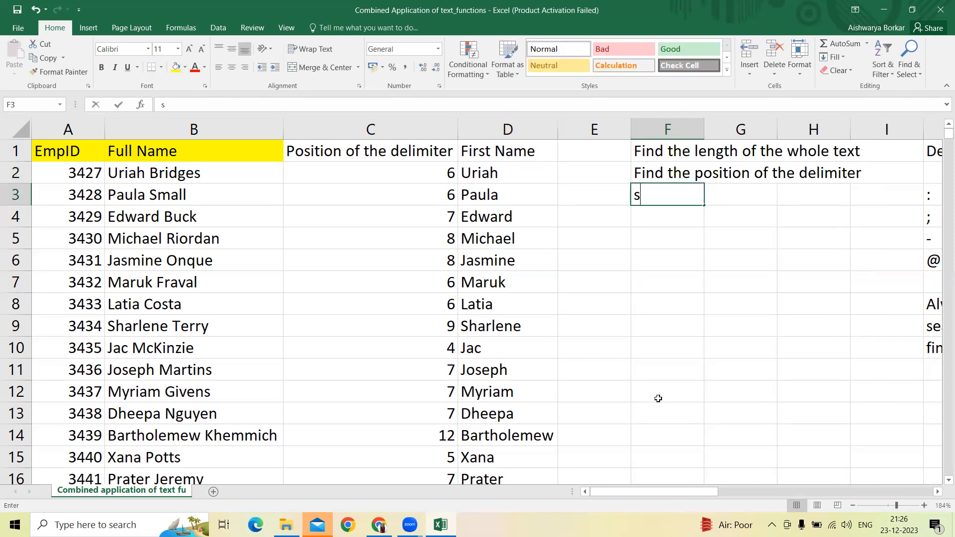
type("ubtract ")
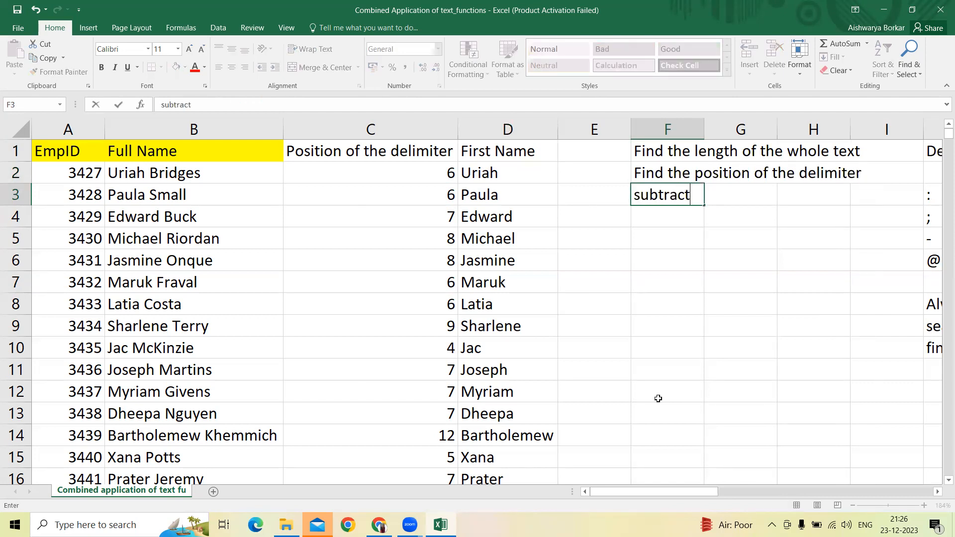
type("bot")
key("BackSpace")
key("BackSpace")
type("ith")
key("BackSpace")
key("BackSpace")
key("BackSpace")
key("BackSpace")
type("oth")
key("Return")
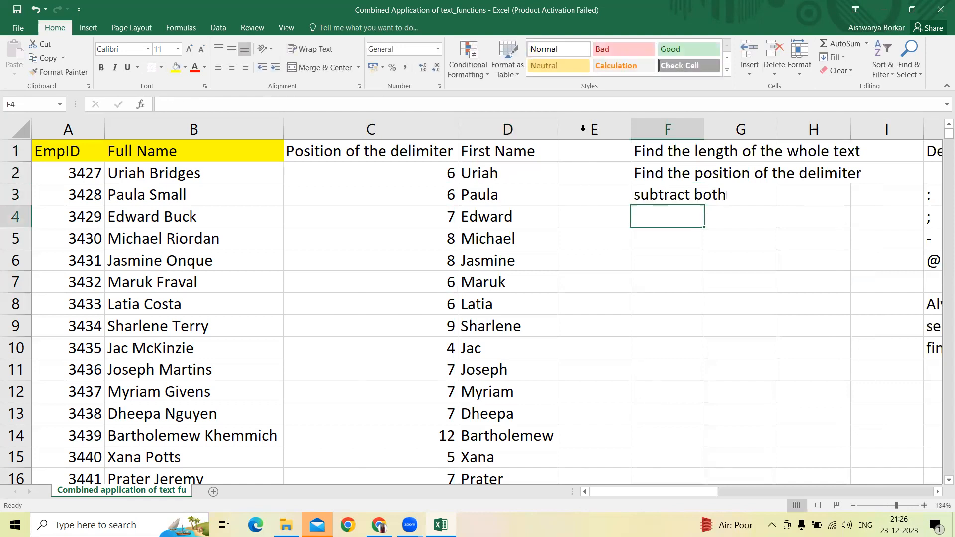
Step: Copy the first employee's full name from B2 to F5 and fit column F to its contents
left_click(159, 174)
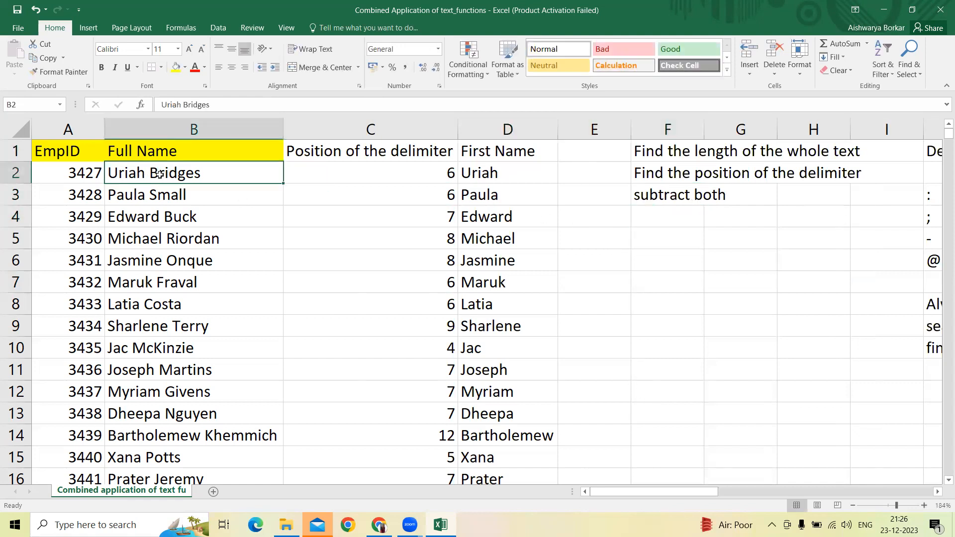
key("ctrl+c")
key("Down")
key("Right")
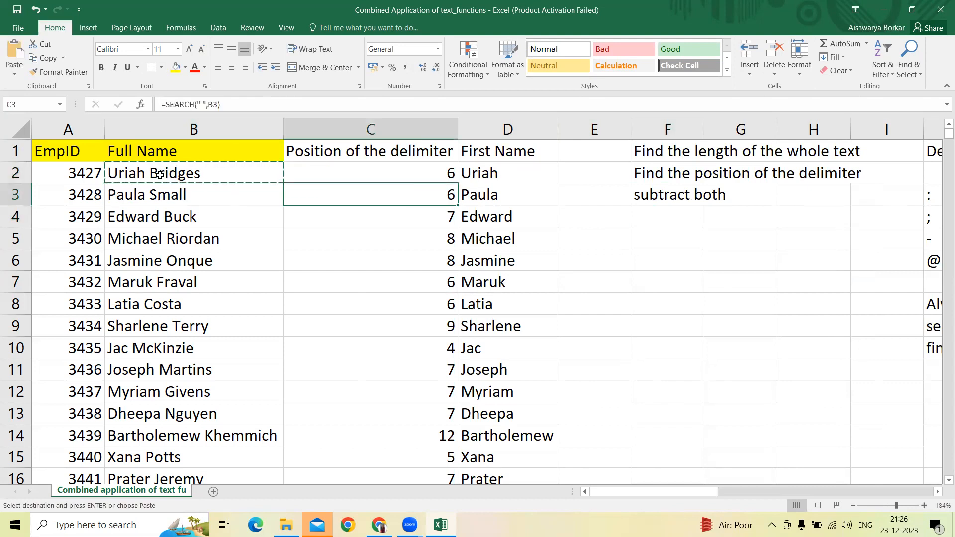
key("Up")
key("Left")
key("Down")
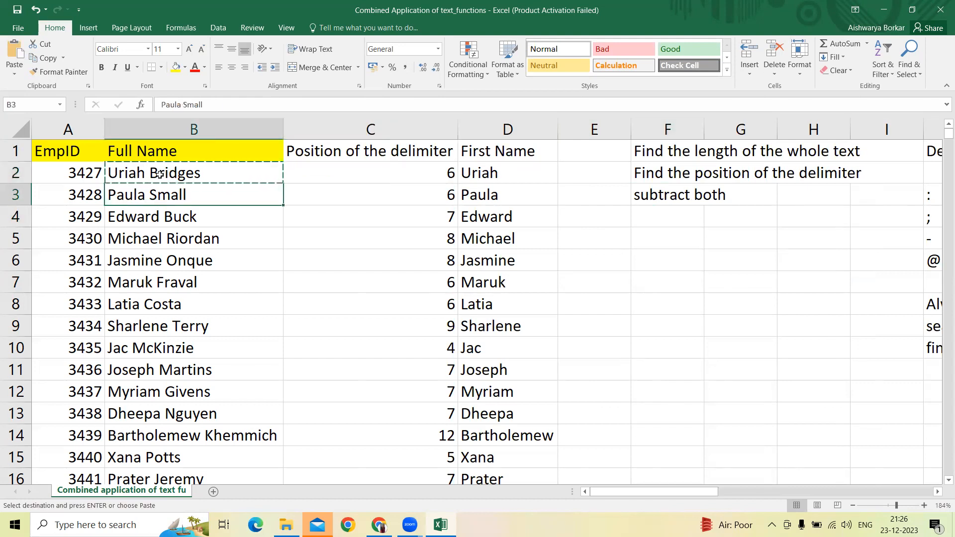
key("Right")
key("Right")
key("Right")
key("Right")
key("Down")
key("Down")
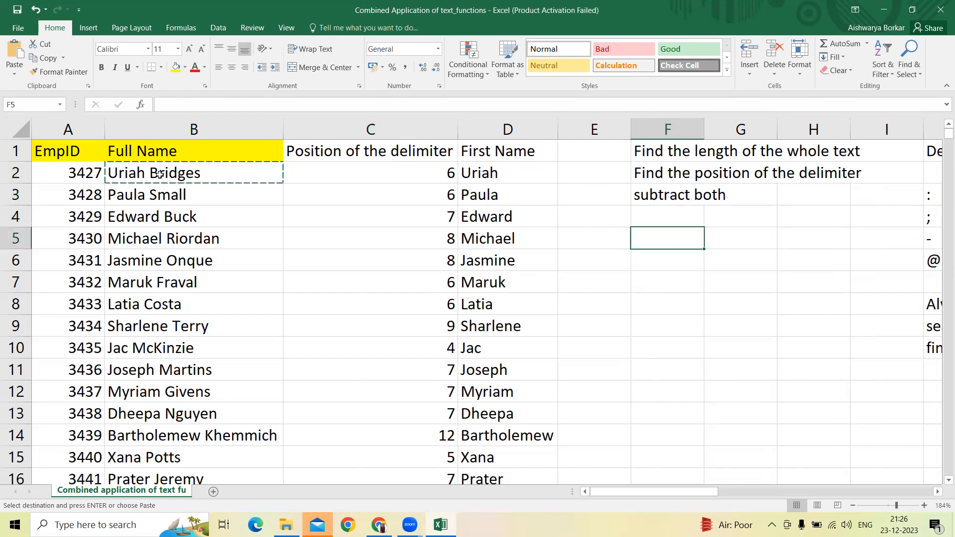
key("ctrl+v")
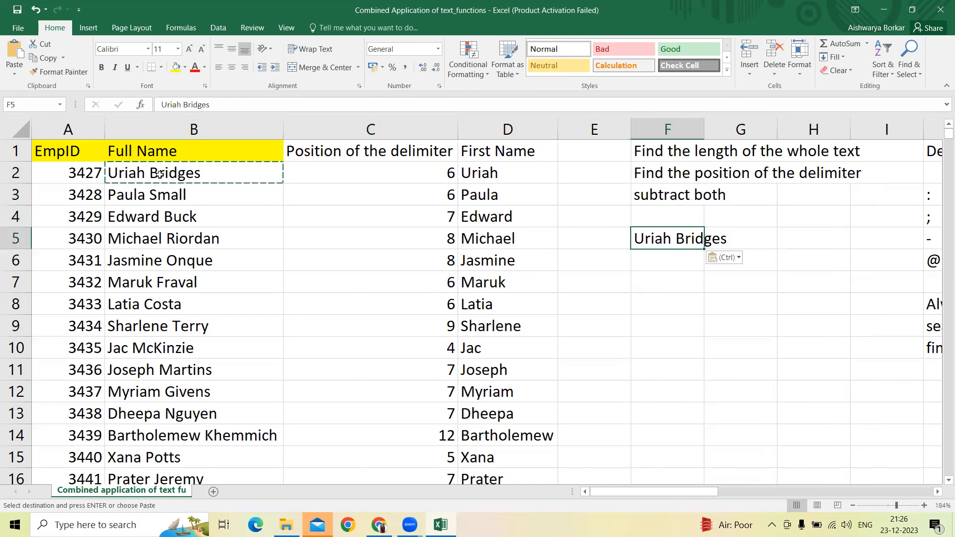
double_click(704, 128)
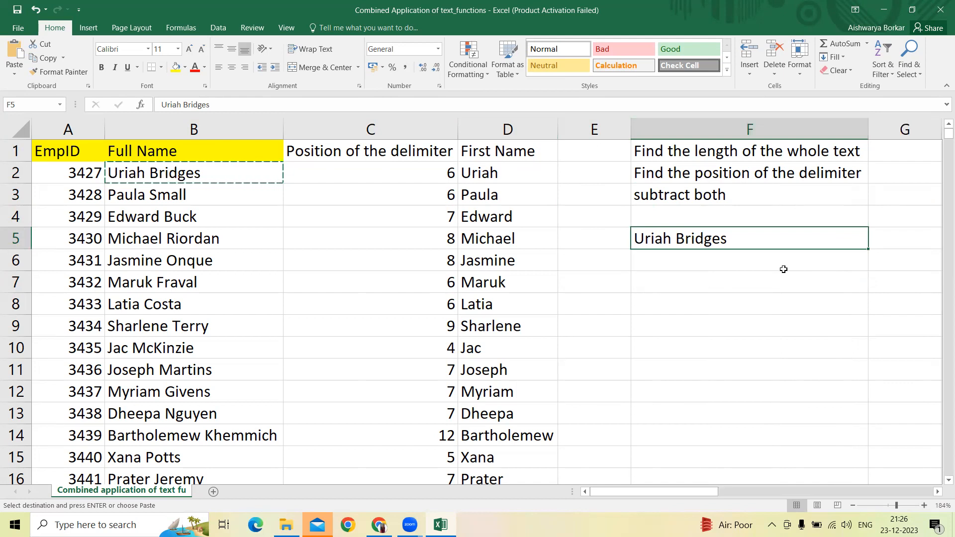
Step: Insert two blank columns at column I, ahead of the Delimiters column
key("Right")
key("Right")
key("Right")
key("ctrl+space")
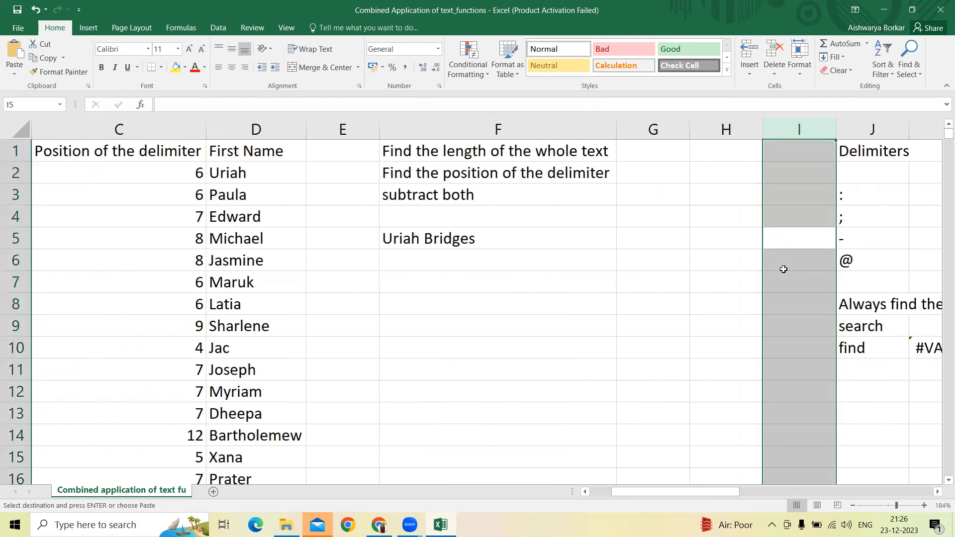
key("ctrl+shift+plus")
key("ctrl+shift+plus")
Step: Split the sample full name by entering its first name in G5 and its last name in H5
key("Left")
key("Left")
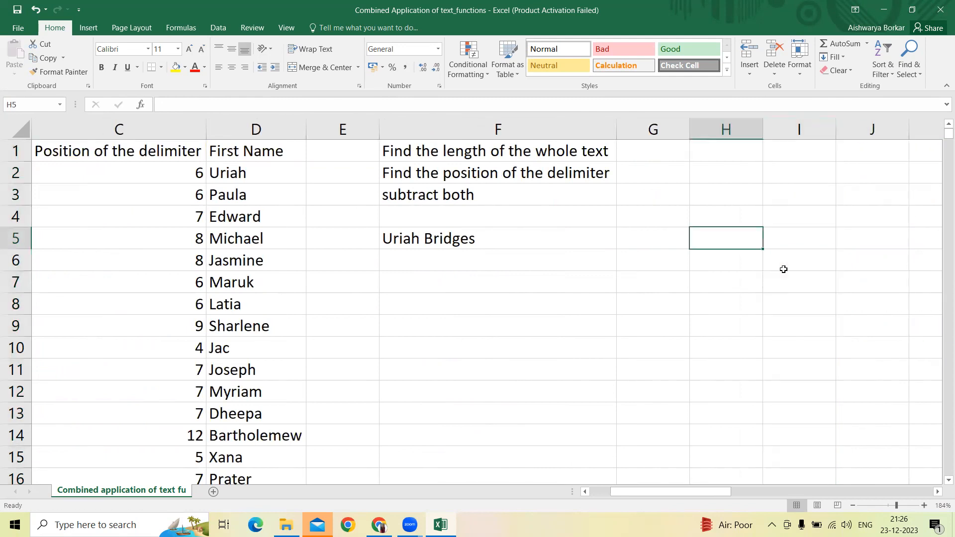
key("Left")
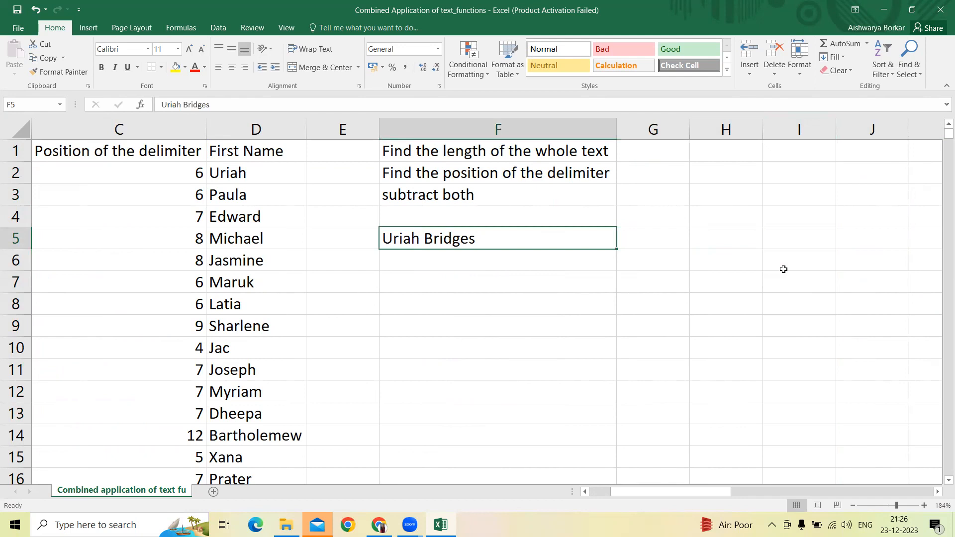
key("Right")
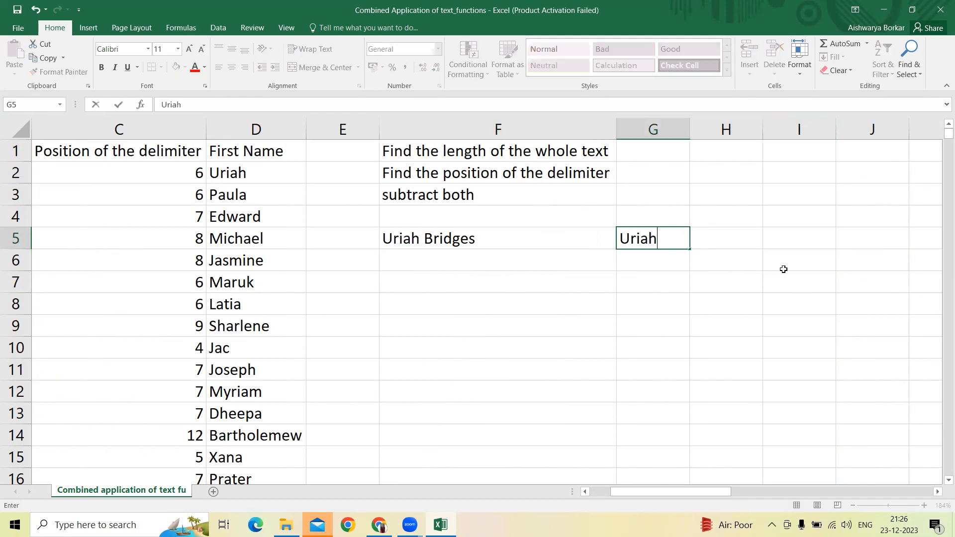
key("Return")
key("Up")
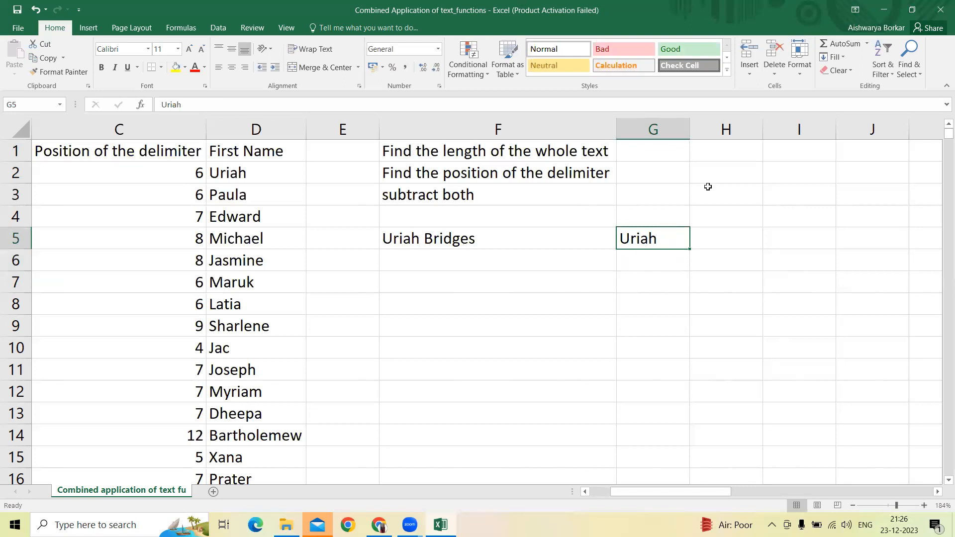
key("Right")
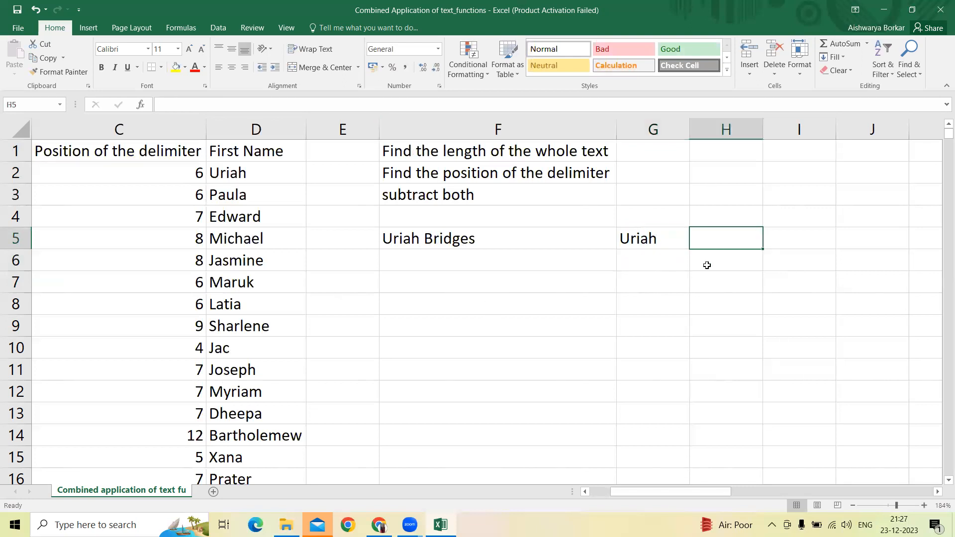
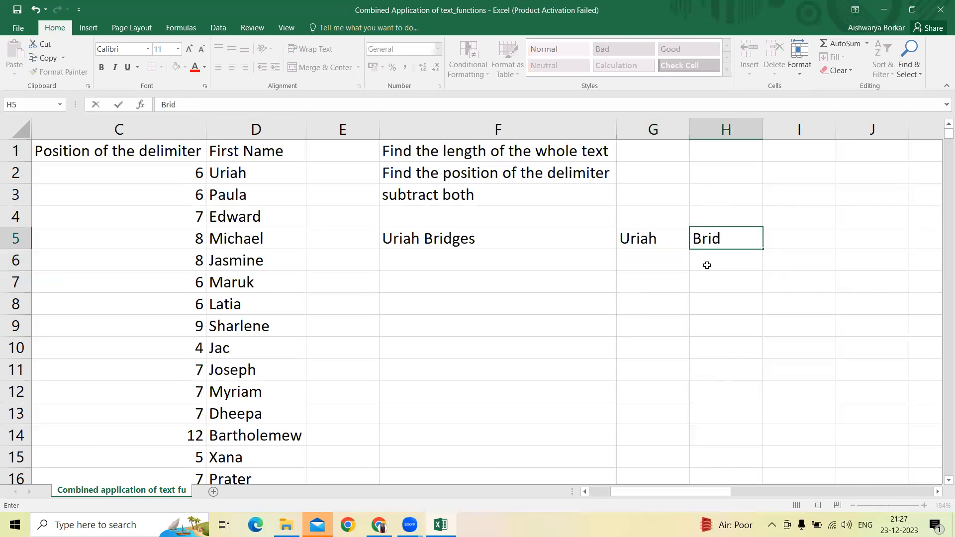
key("Return")
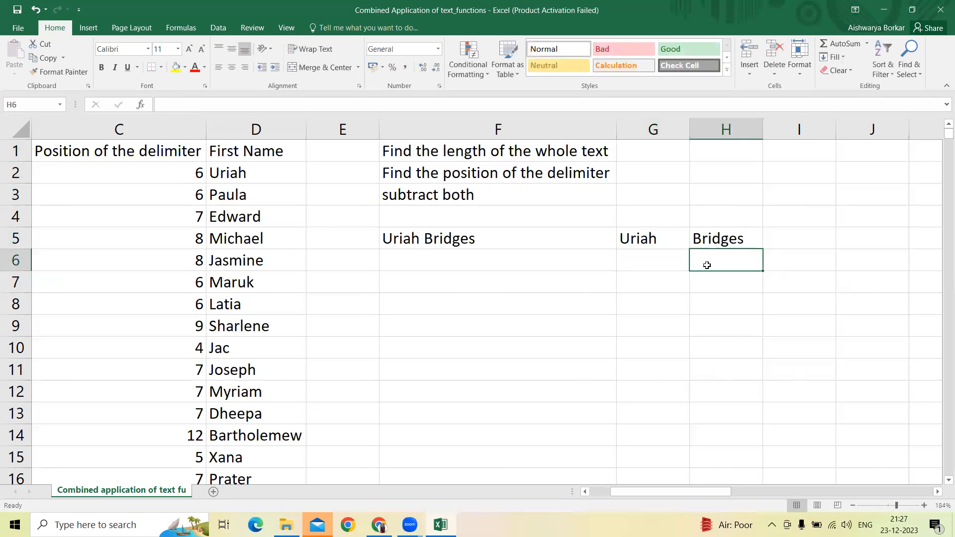
Step: Calculate the length of the sample full name in F6 with a LEN formula referencing F5
key("Left")
key("Left")
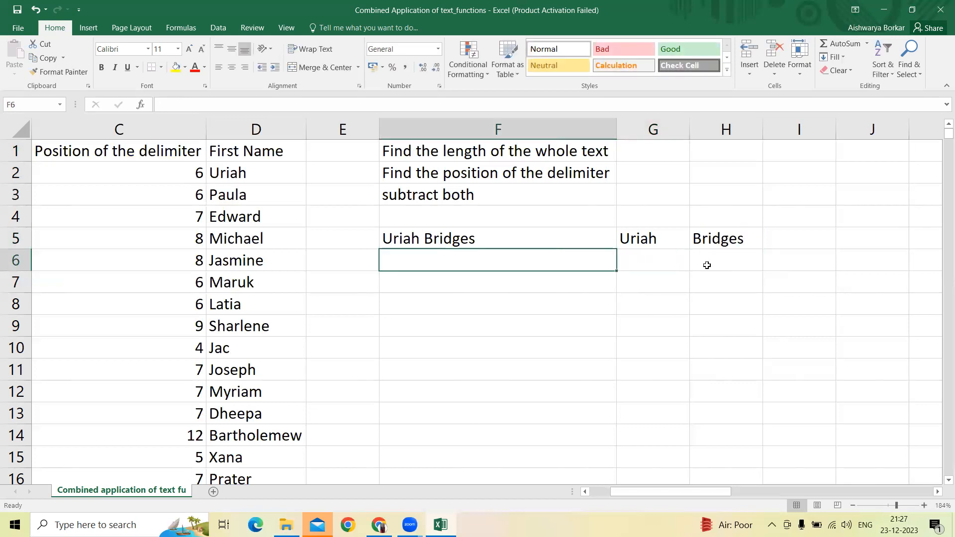
type("=len(")
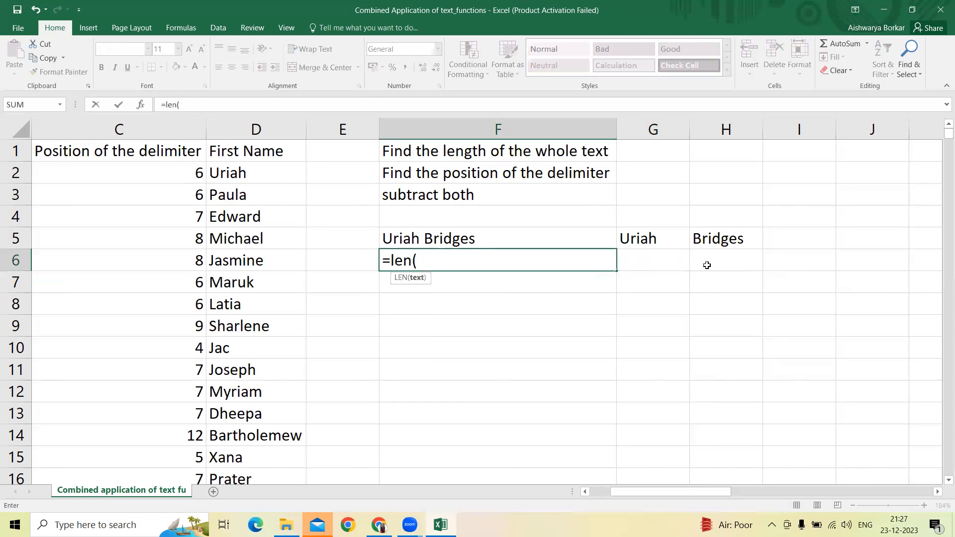
key("Up")
key("Return")
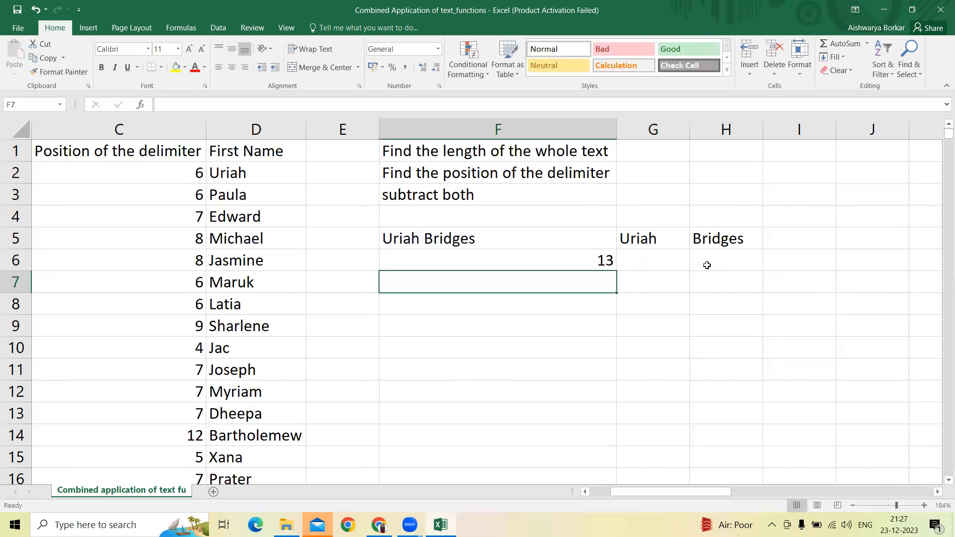
Step: Find the space's position in the sample full name by entering =SEARCH(" ",F5) in F7
type("=")
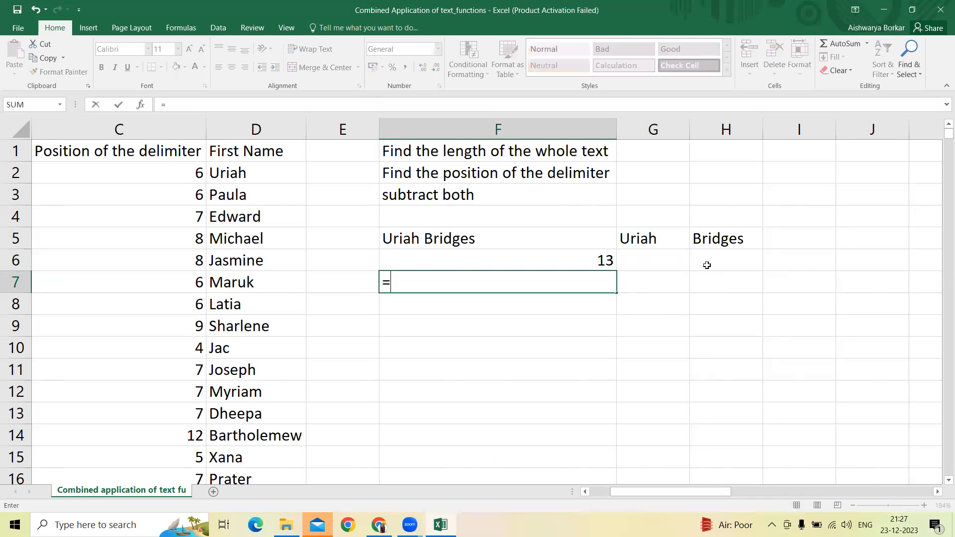
type("search")
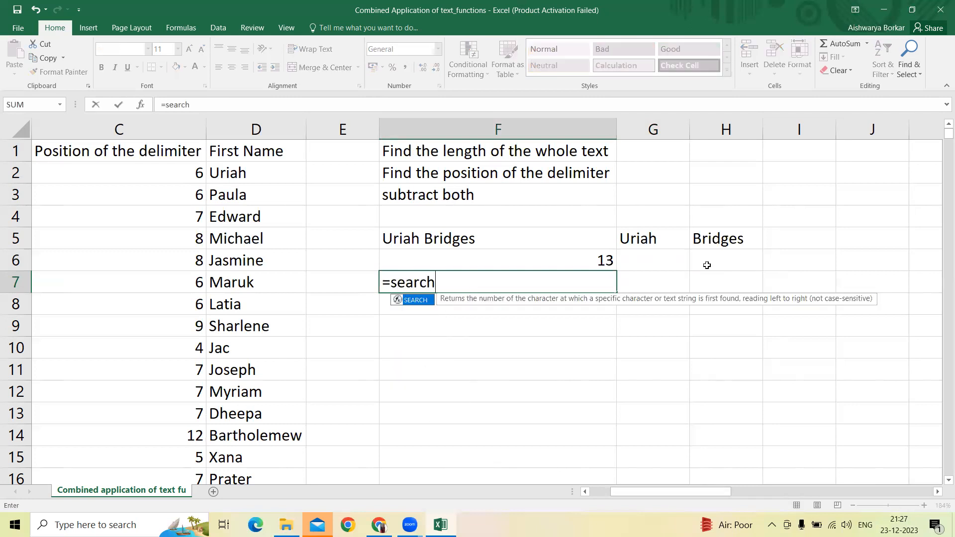
type("(\" \"")
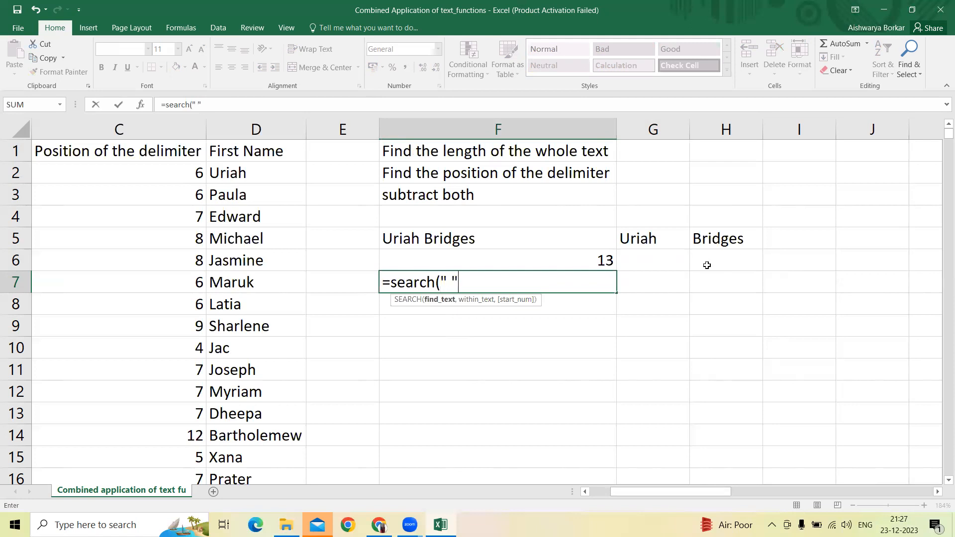
type(",")
key("Up")
key("Up")
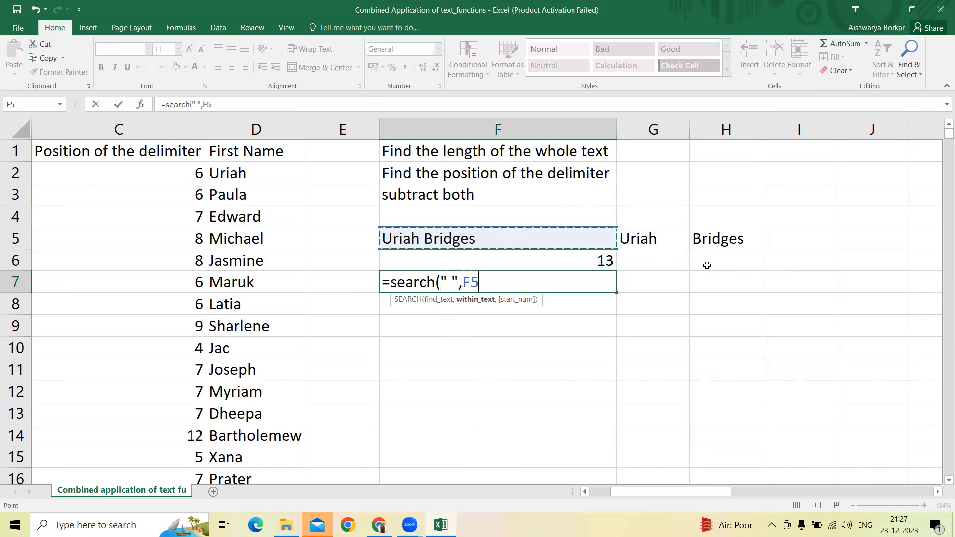
key("Return")
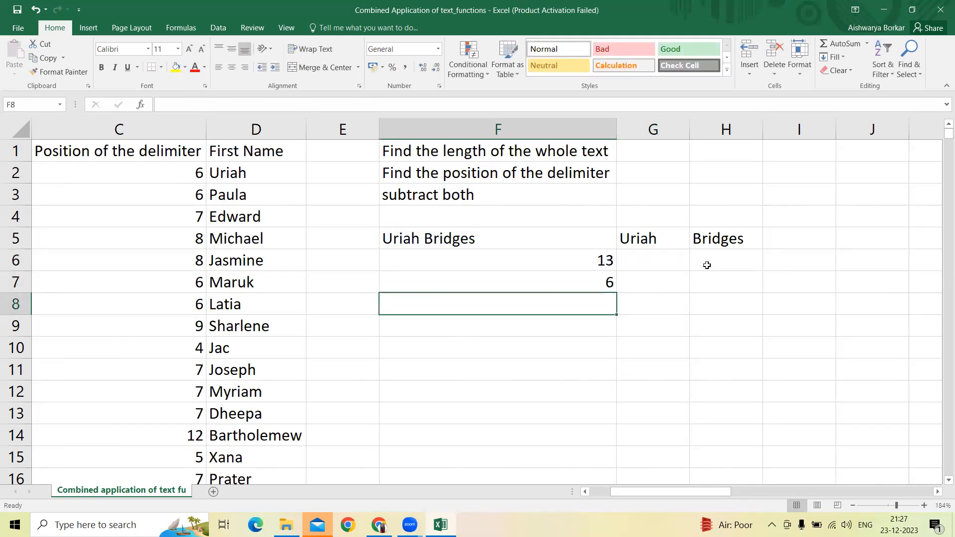
Step: Subtract the delimiter position from the full-name length by entering =F6-F7 in F8
type("=")
key("Up")
key("Up")
type("-")
key("Up")
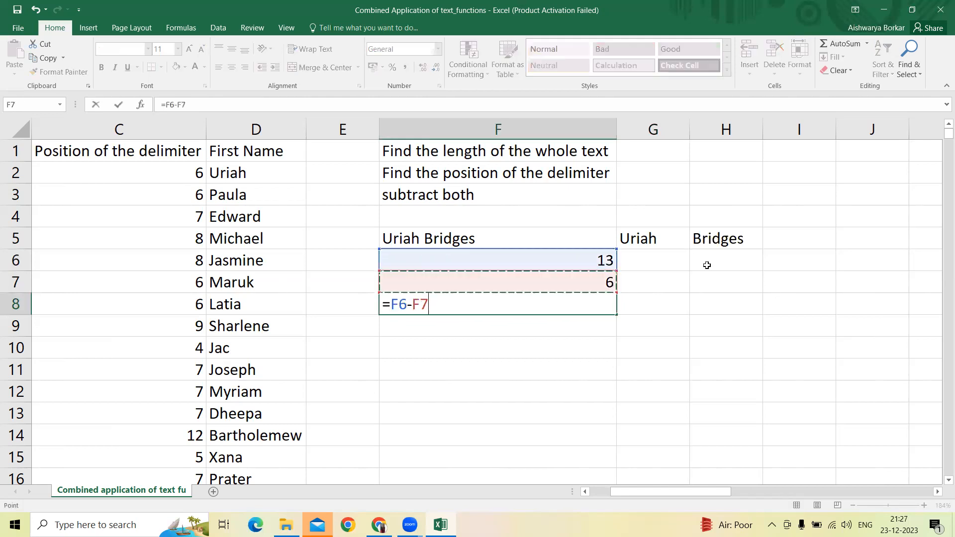
key("Return")
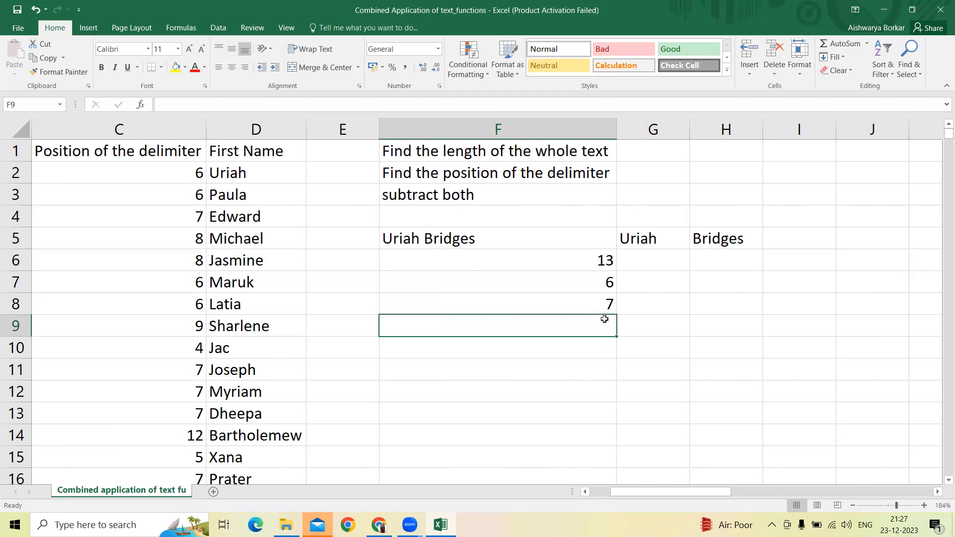
Step: Insert three blank columns at column E, directly after the First Name column
key("Up")
key("Up")
key("Up")
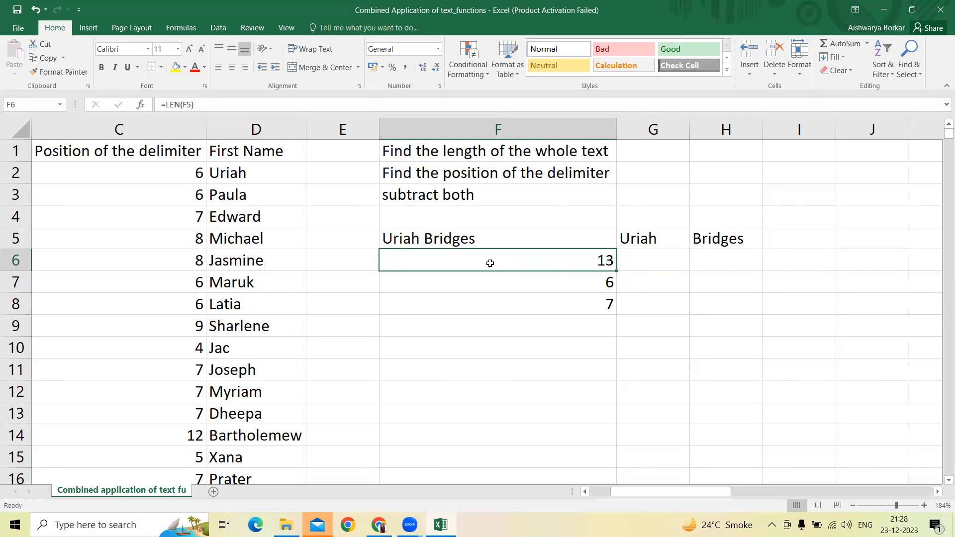
key("Left")
key("Up")
key("Up")
key("Up")
key("Up")
key("Up")
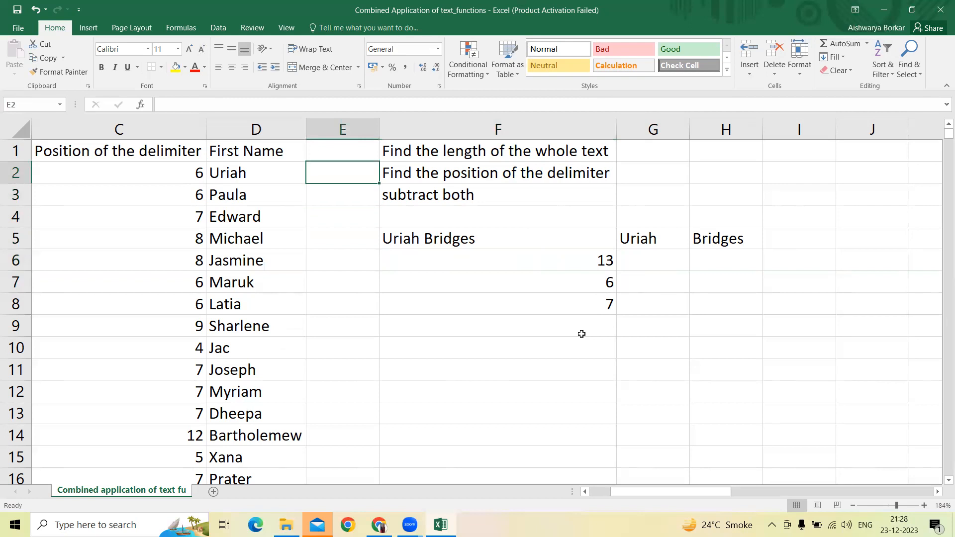
key("ctrl+shift+Down")
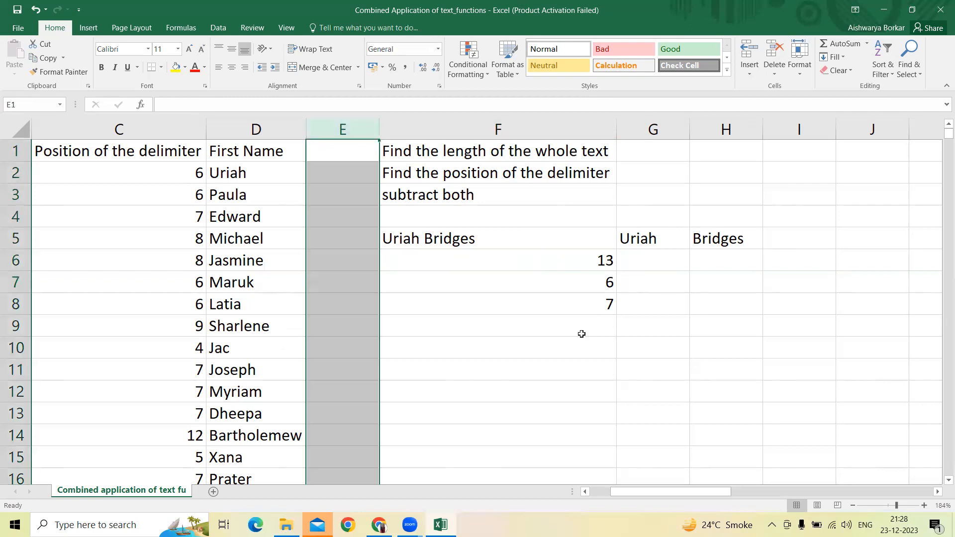
key("ctrl+shift+equal")
key("ctrl+shift+equal")
key("ctrl+shift+equal")
key("ctrl+shift+Up")
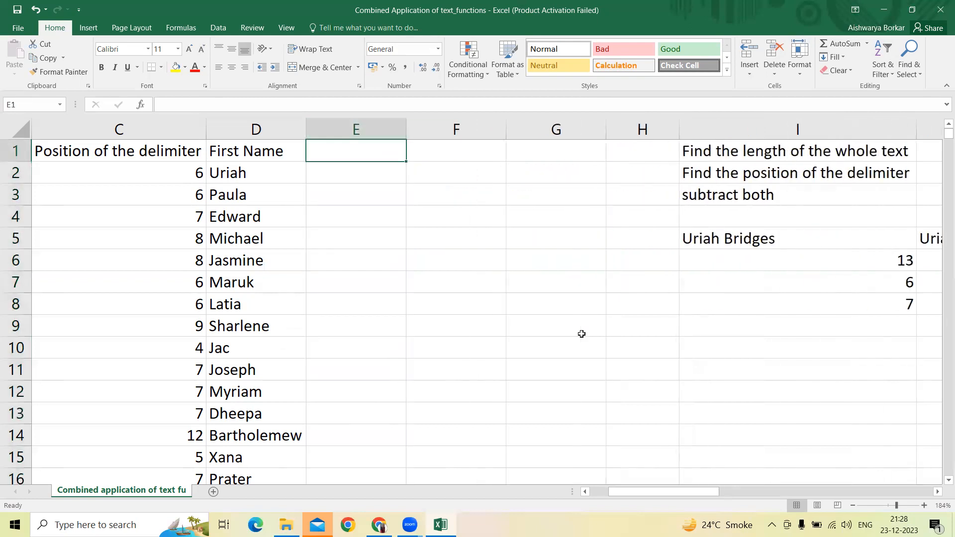
Step: Enter the heading "Length of the whole text" in E1
type("Length of ")
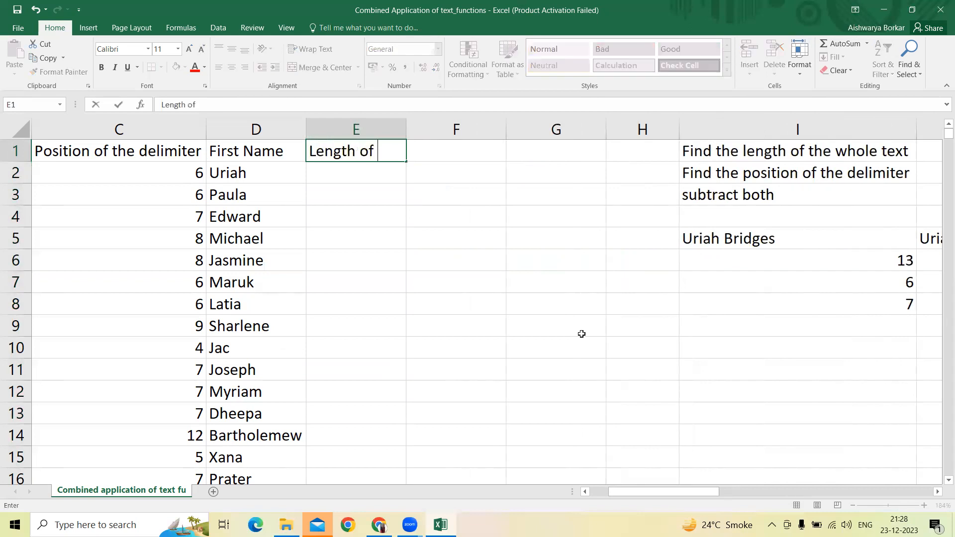
type("the whole text")
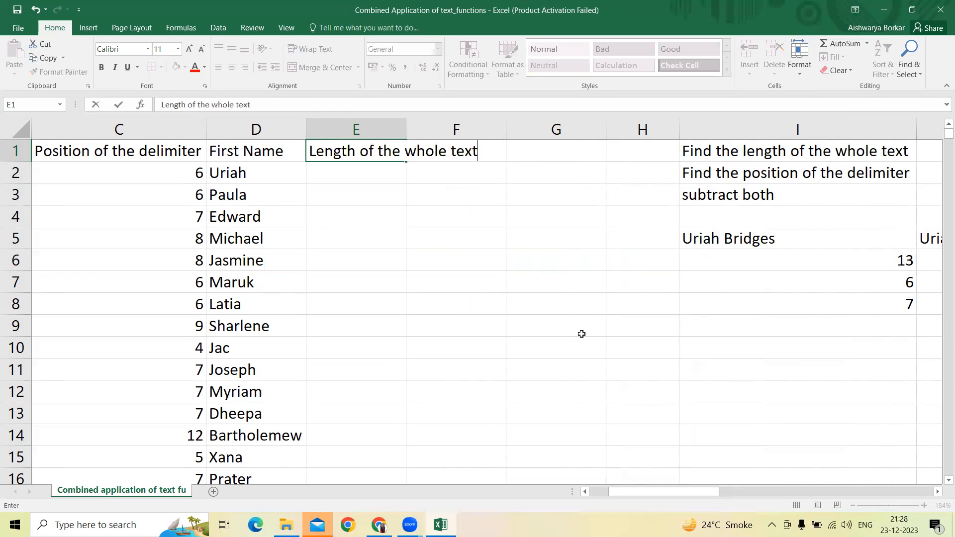
key("Return")
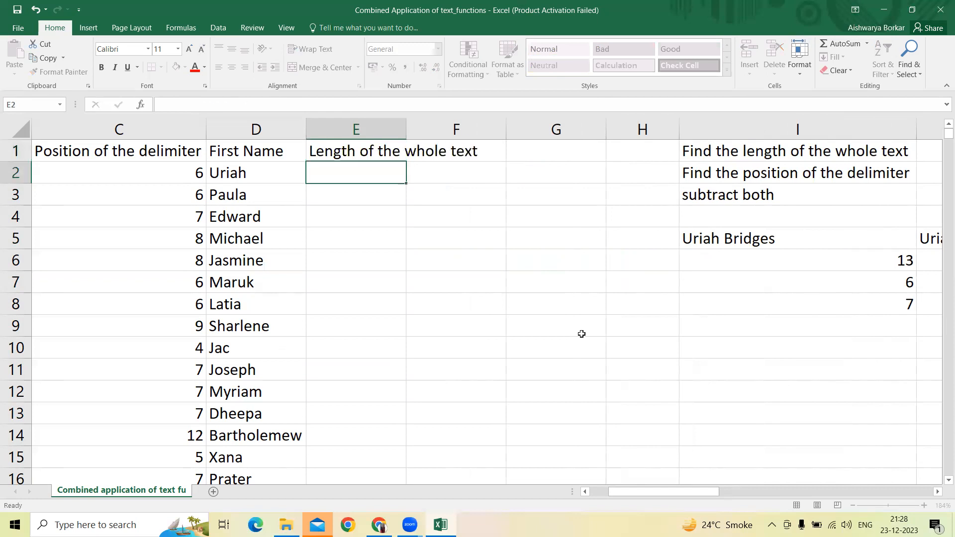
Step: Narrow the Position of the delimiter column to less than half its width and fit column E to its heading
key("Left")
key("Left")
key("Left")
key("Left")
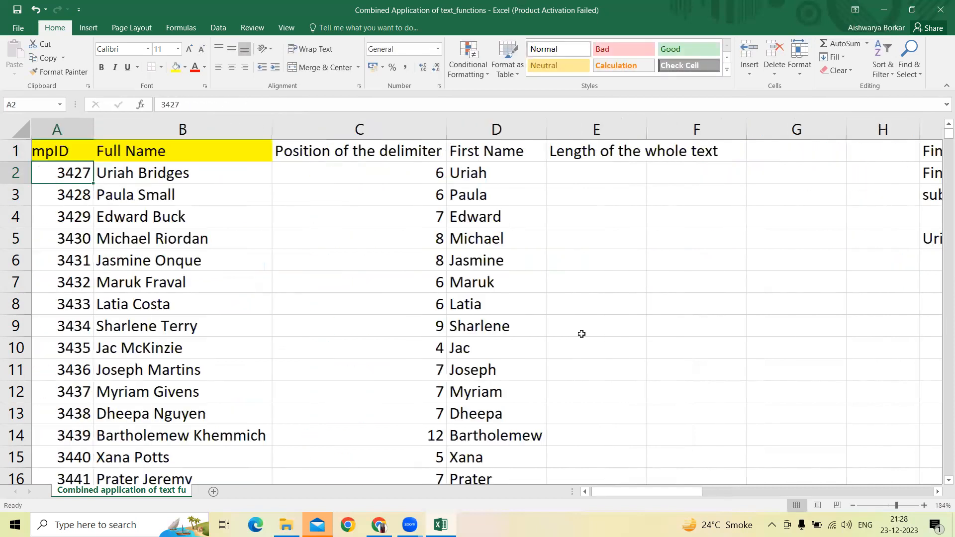
key("Right")
key("Right")
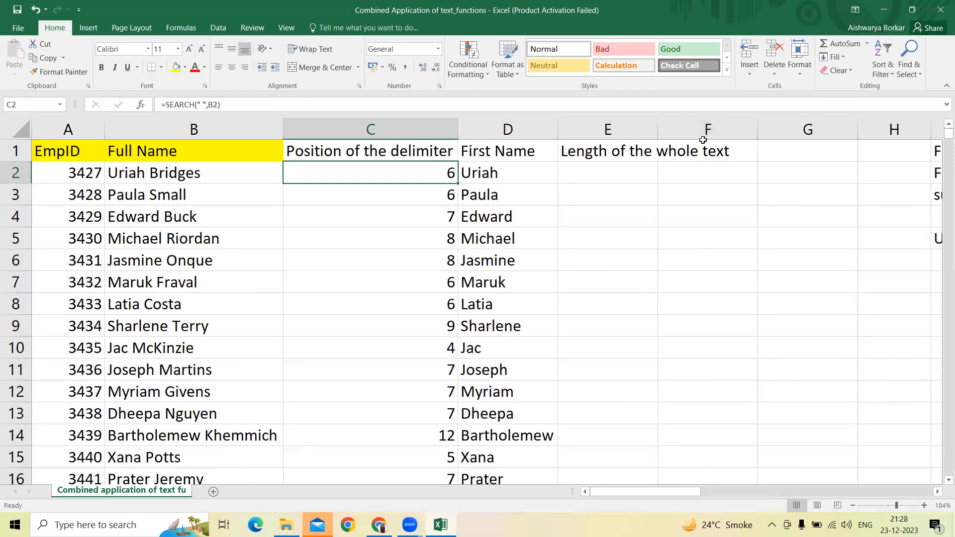
left_click(740, 155)
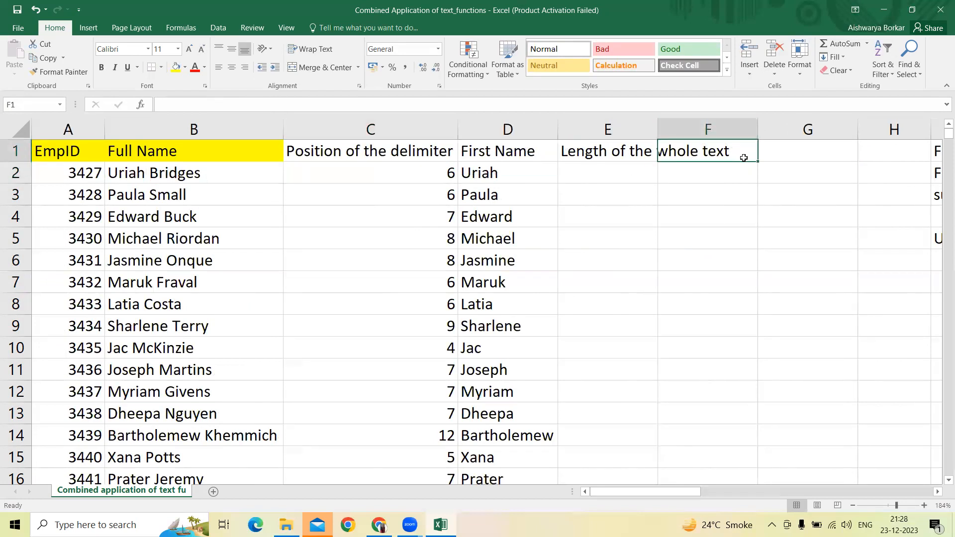
key("Left")
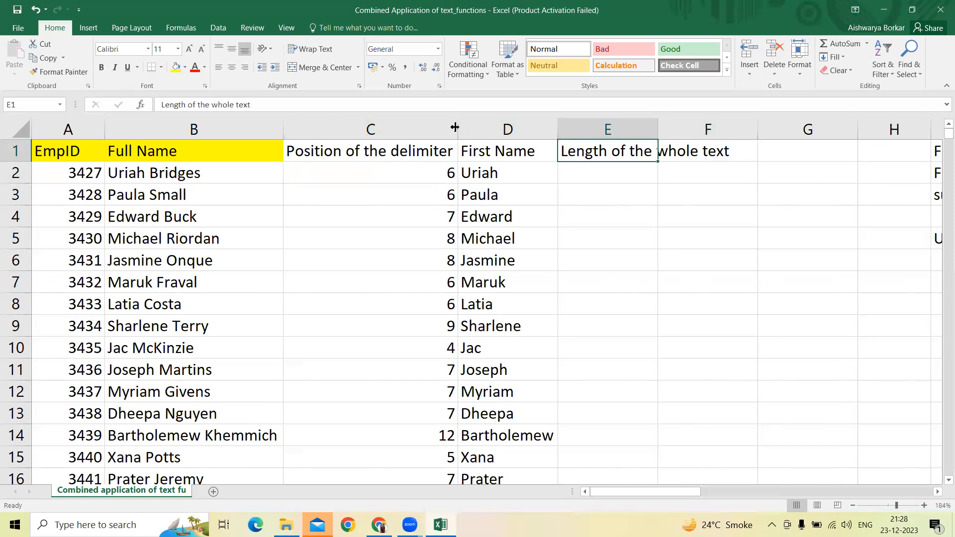
left_click(406, 129)
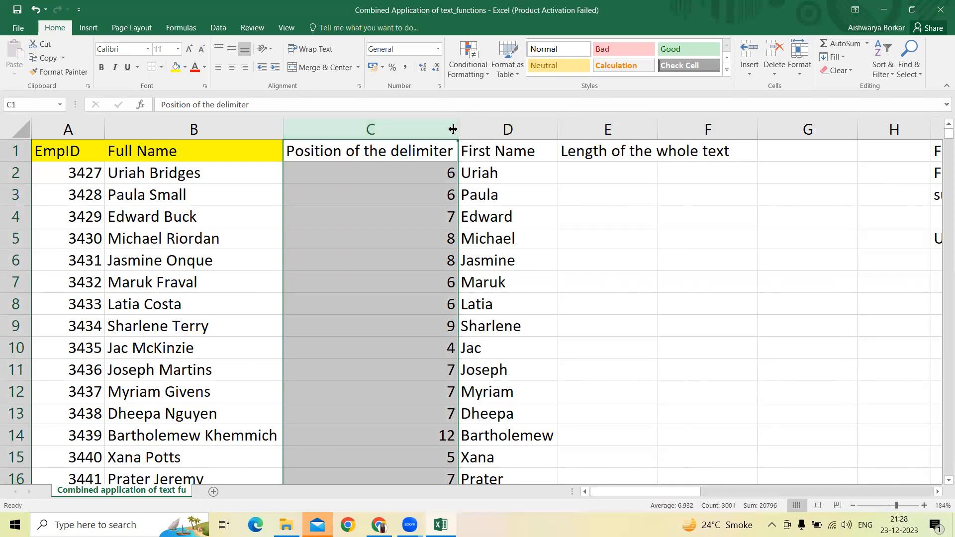
left_click_drag(458, 134, 360, 128)
left_click(528, 149)
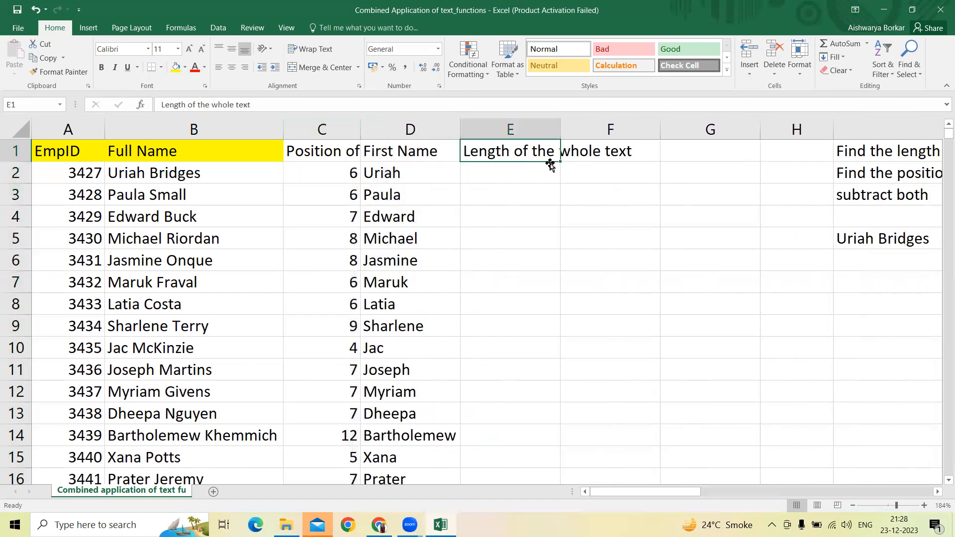
double_click(559, 125)
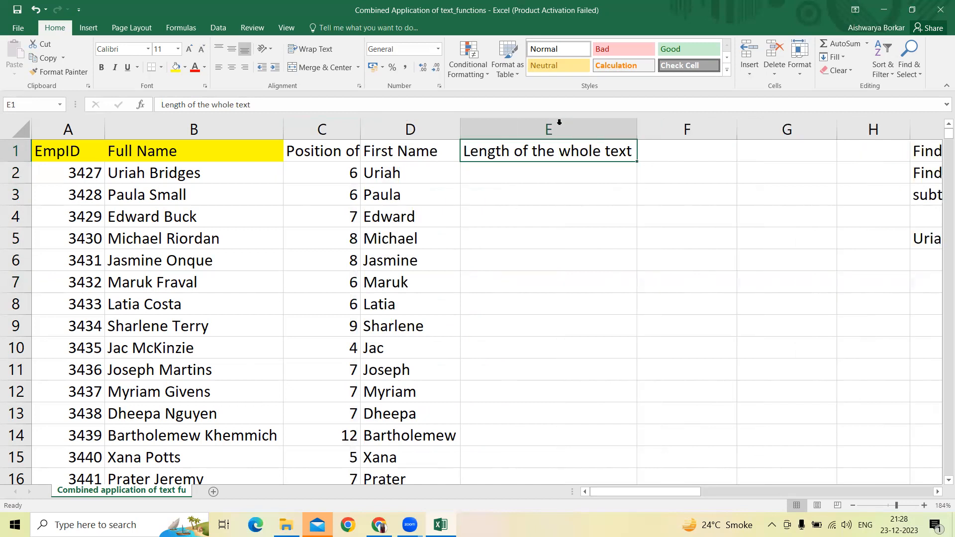
Step: Enter the heading "pos del" in F1 for the delimiter position column
left_click(672, 152)
type("pso")
key("BackSpace")
key("BackSpace")
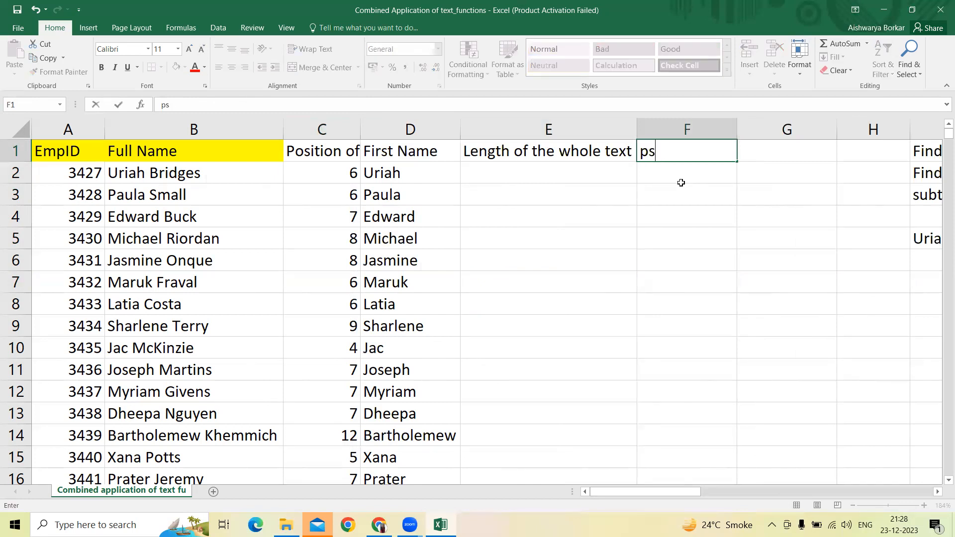
type("os del")
key("ctrl+Return")
Step: Enter the heading "subtract" in G1, correcting any stray characters
key("Right")
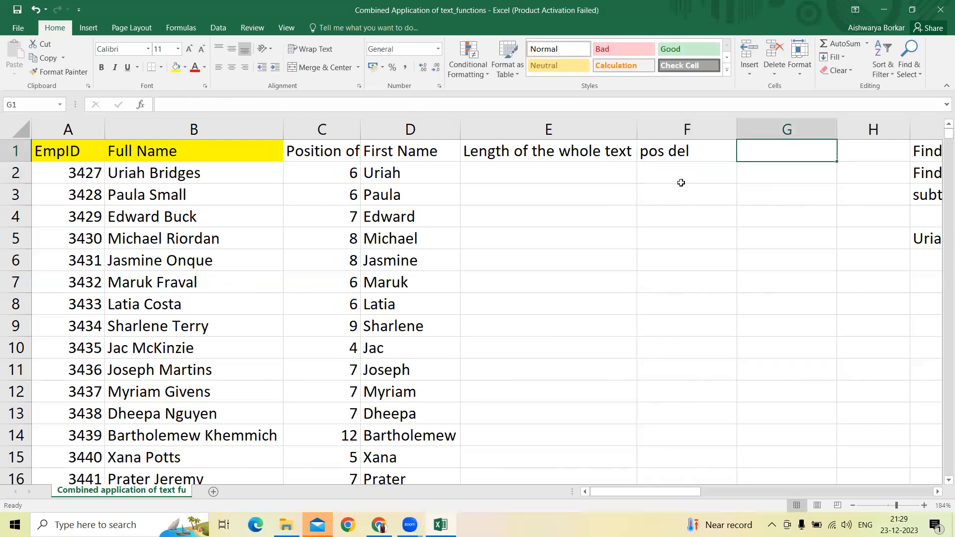
type("subtact")
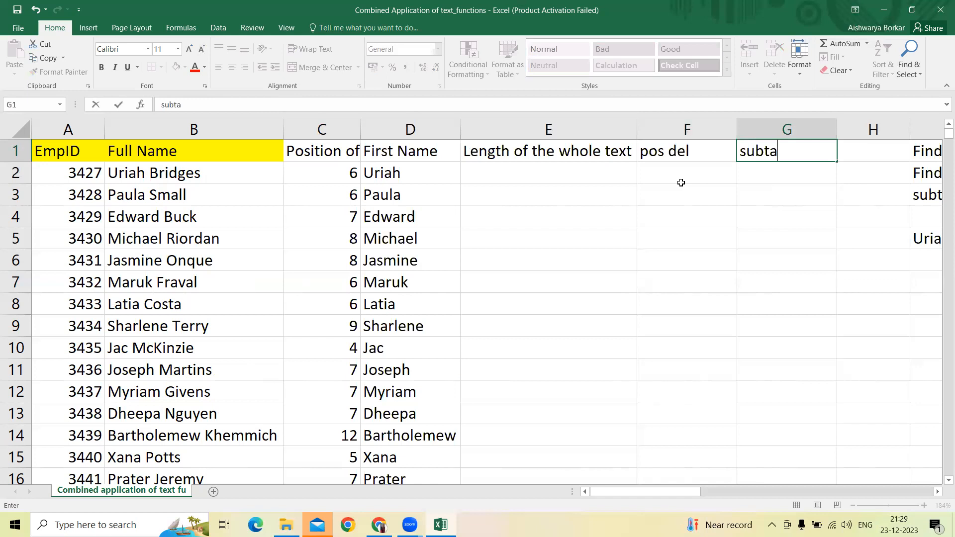
key("BackSpace")
key("BackSpace")
type("ract]")
key("Return")
key("Up")
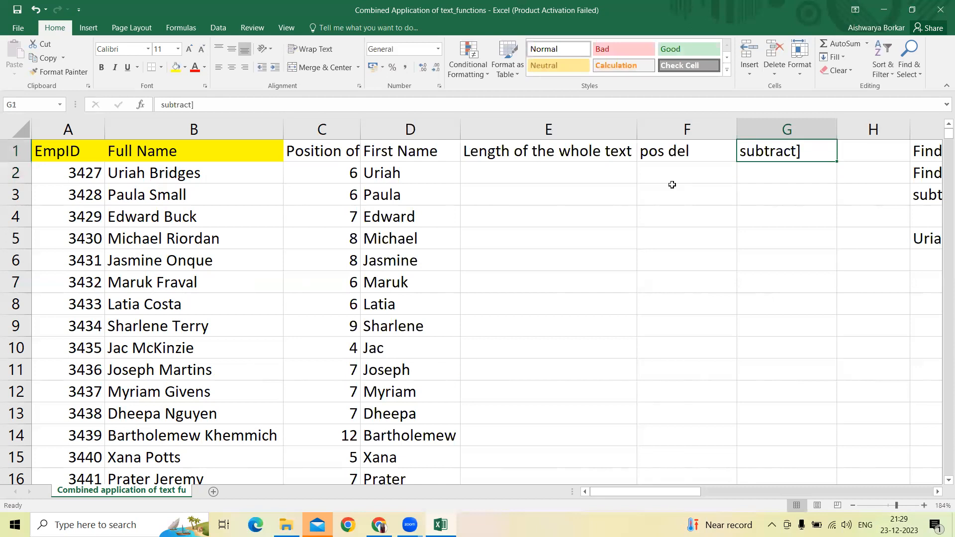
left_click(209, 100)
key("BackSpace")
key("Return")
Step: Calculate each full name's length with =LEN(B2) in E2 and fill the formula down column E
key("Left")
key("Left")
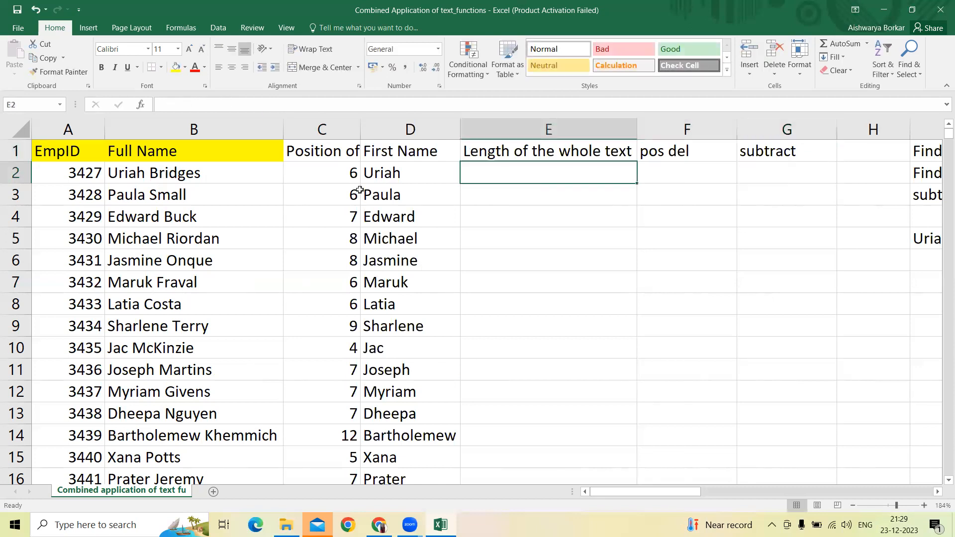
type("=l")
type("(")
key("Left")
key("Left")
key("Left")
key("Left")
key("Right")
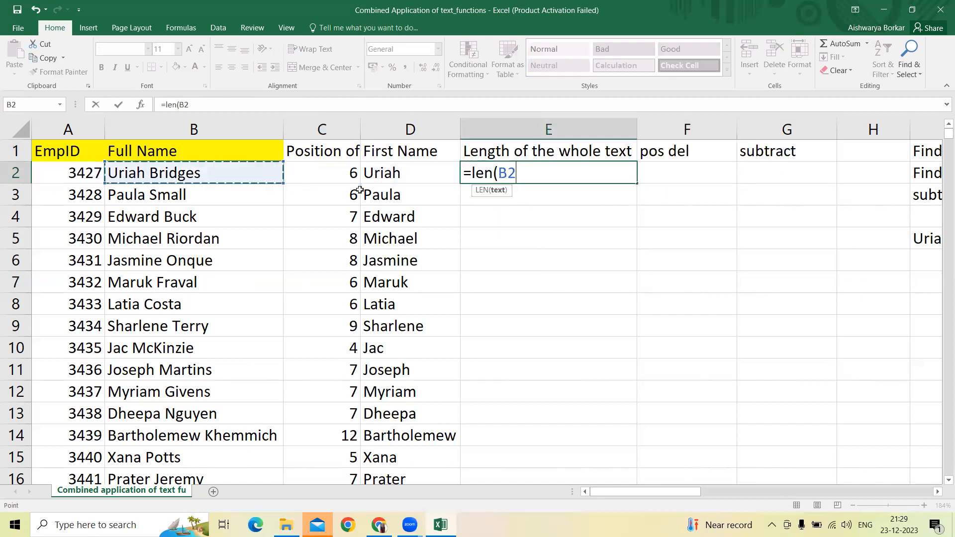
key("Return")
left_click(636, 174)
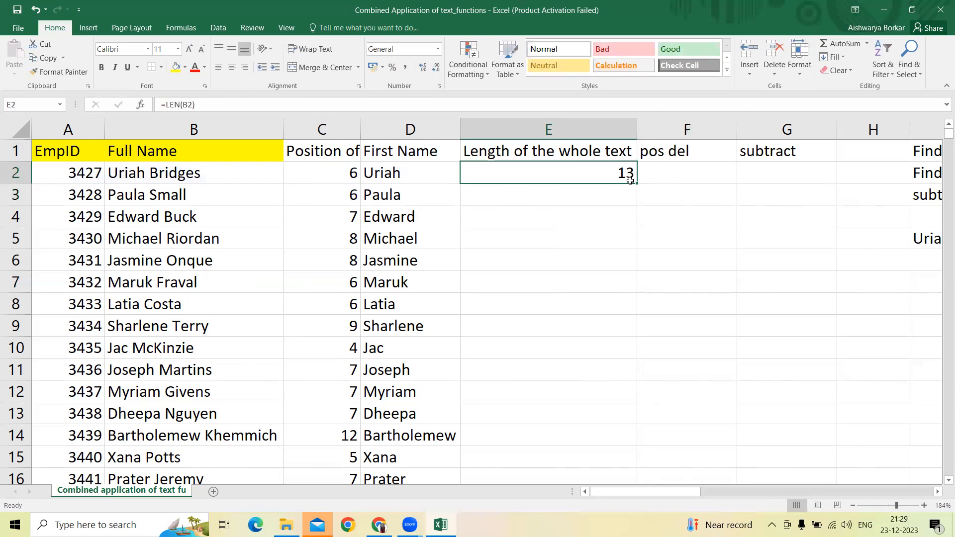
double_click(637, 184)
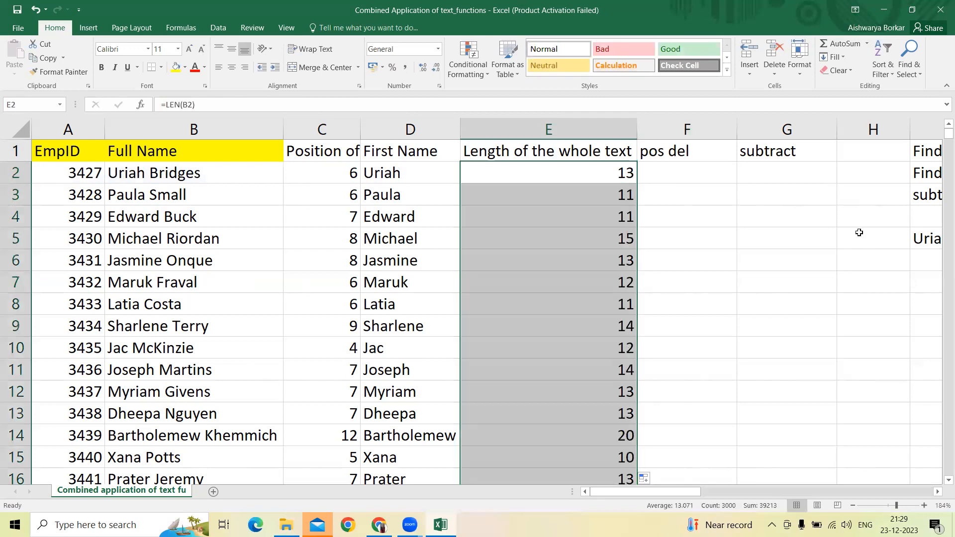
Step: Find each full name's space position with =SEARCH(" ",B2) in F2 and fill the formula down column F
key("Right")
type("=")
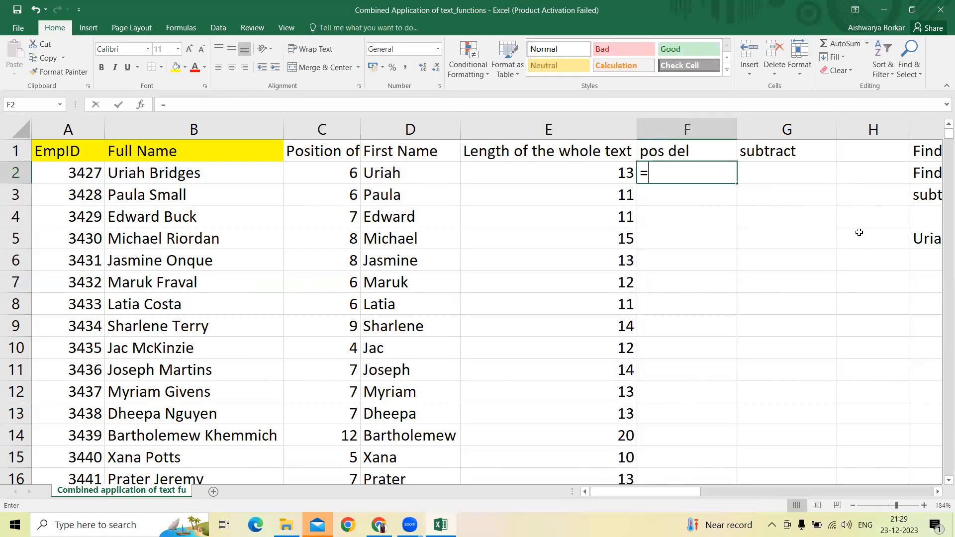
type("search(")
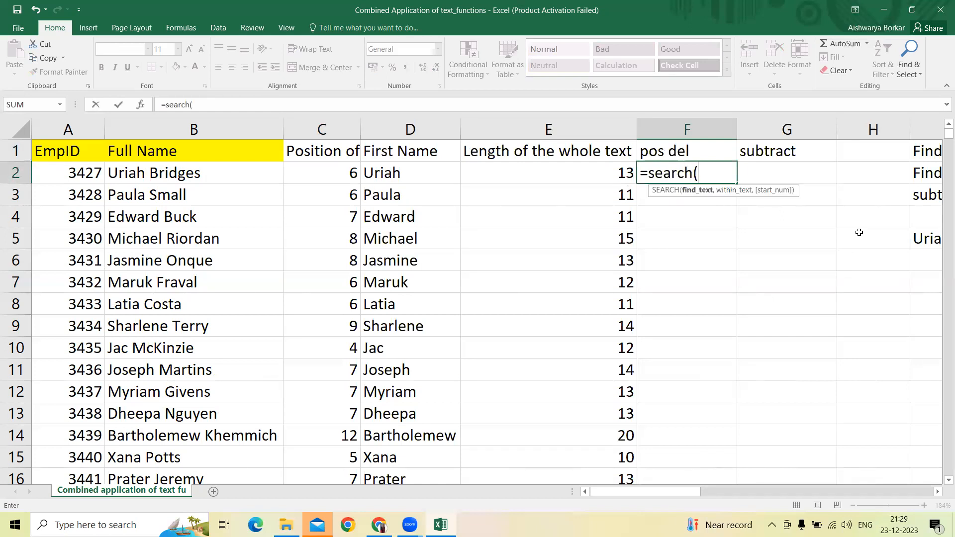
type("\" \",")
key("Left")
key("Left")
key("Left")
key("Left")
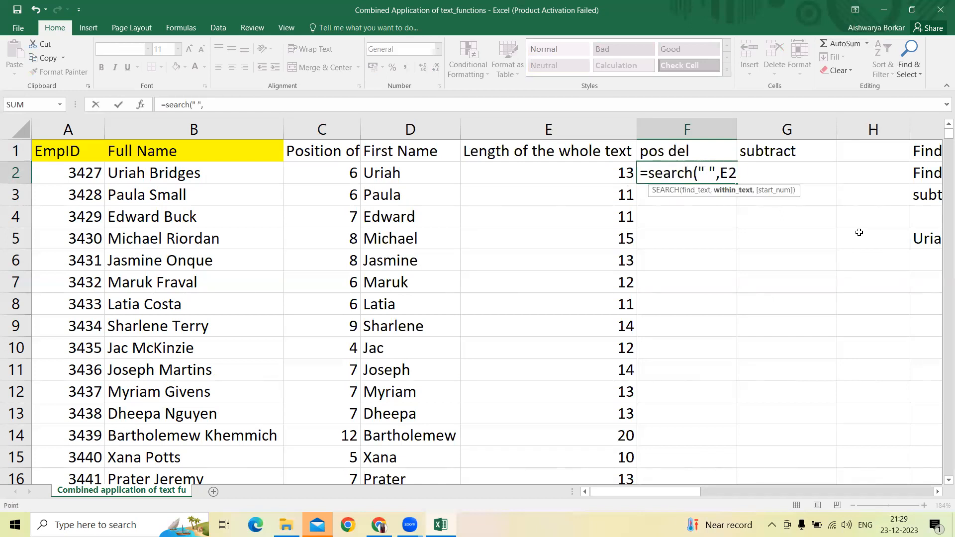
key("Return")
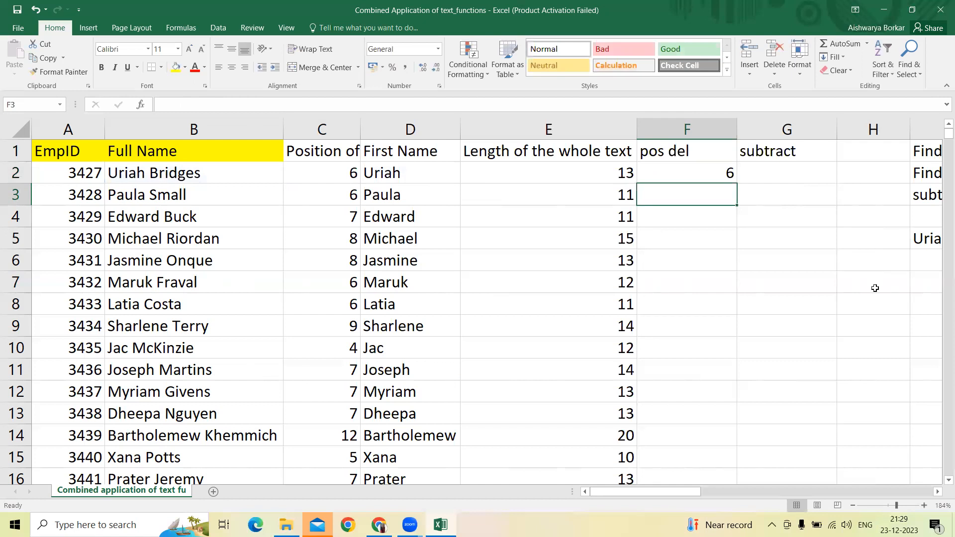
key("Up")
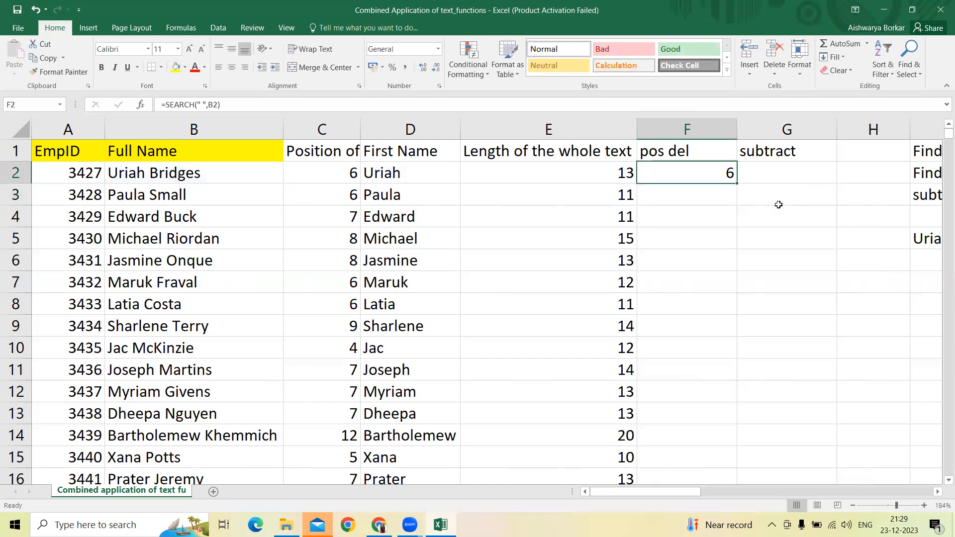
double_click(736, 183)
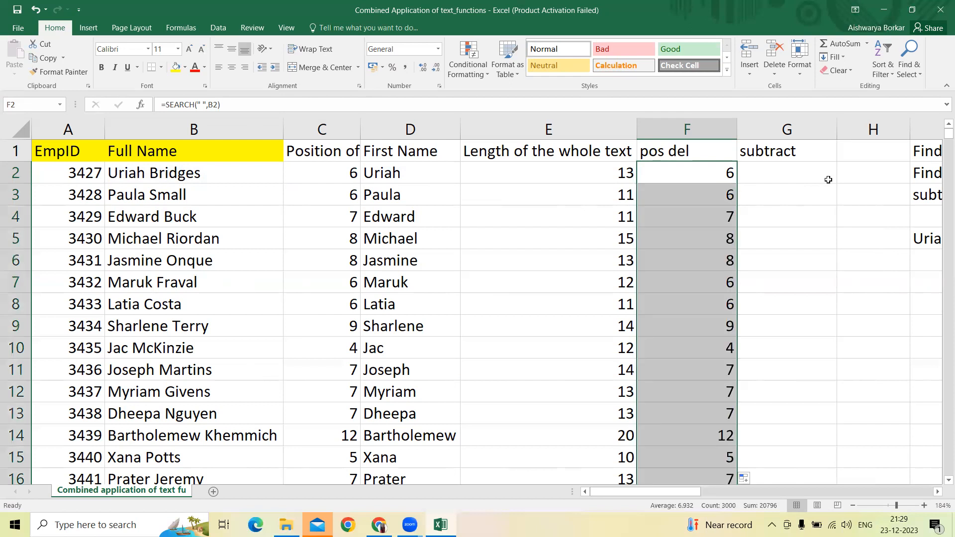
Step: Subtract the delimiter position from the text length with =E2-F2 in G2 and fill the formula down column G
left_click(768, 177)
type("=")
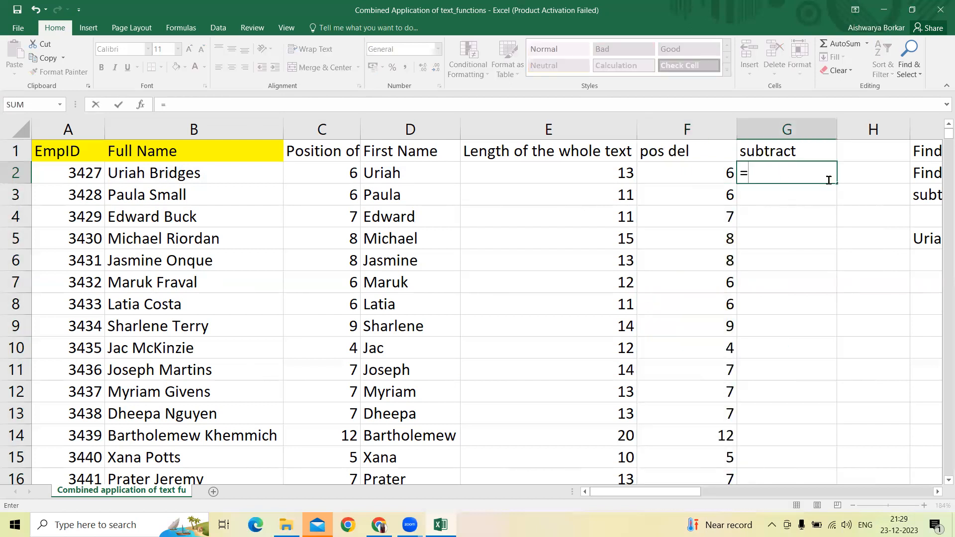
key("Left")
key("Left")
type("-")
key("Left")
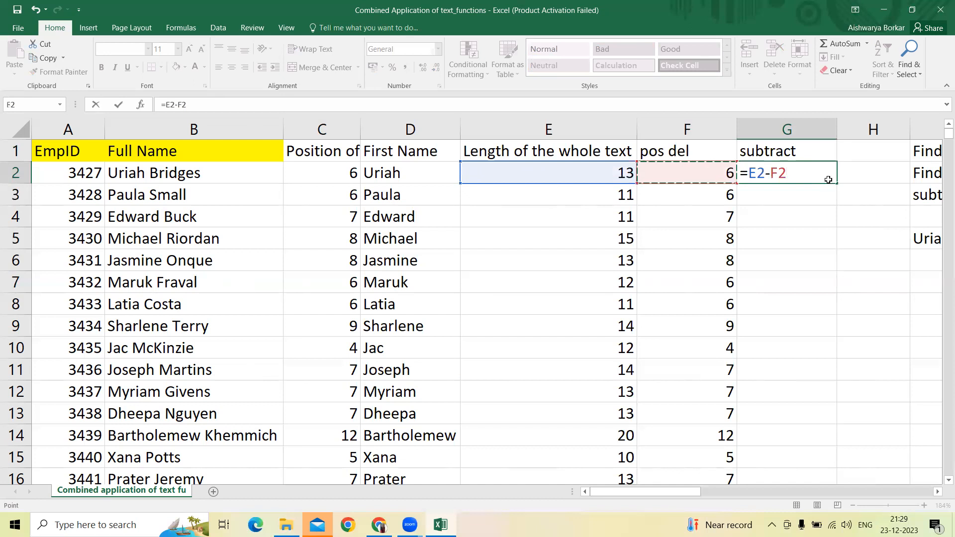
key("Return")
left_click(828, 180)
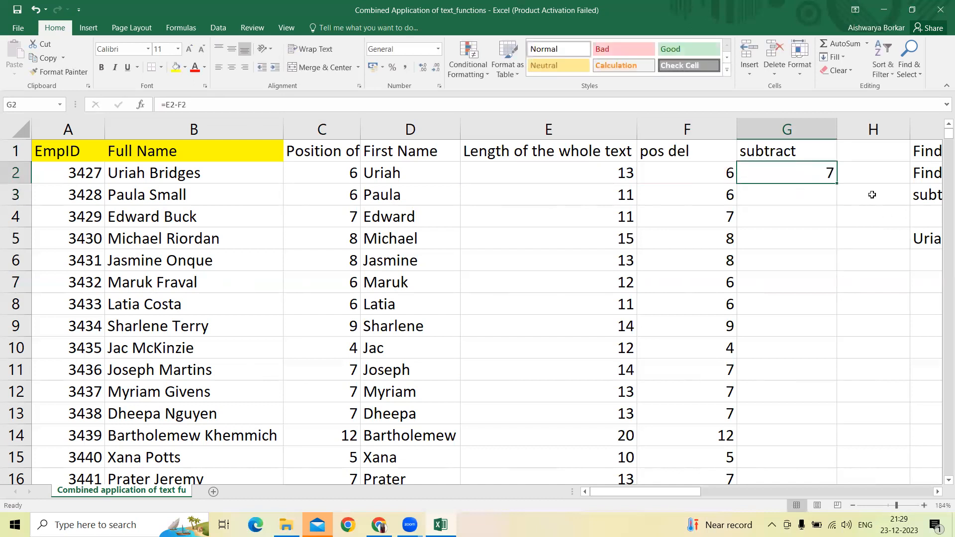
double_click(834, 183)
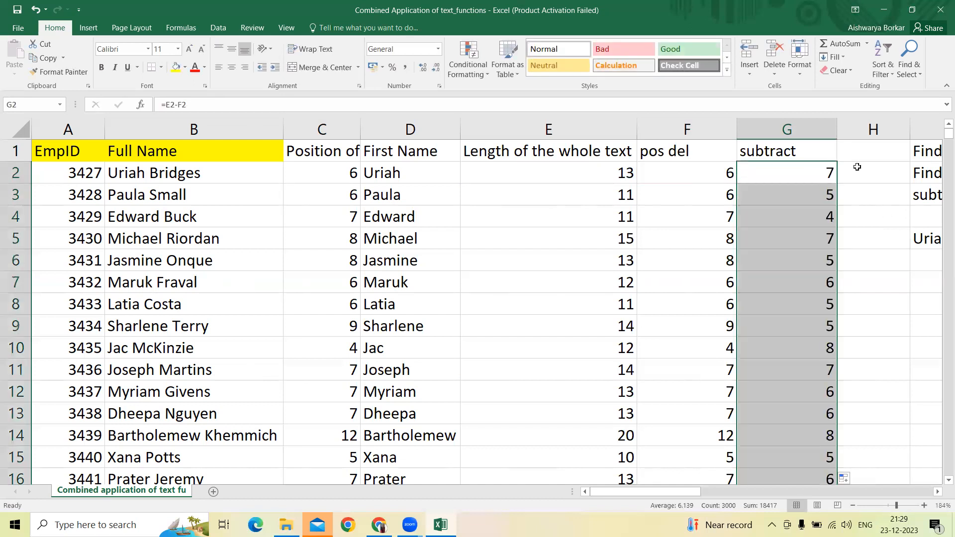
Step: Insert a blank column at H, directly after the subtract column
left_click(864, 173)
key("ctrl+space")
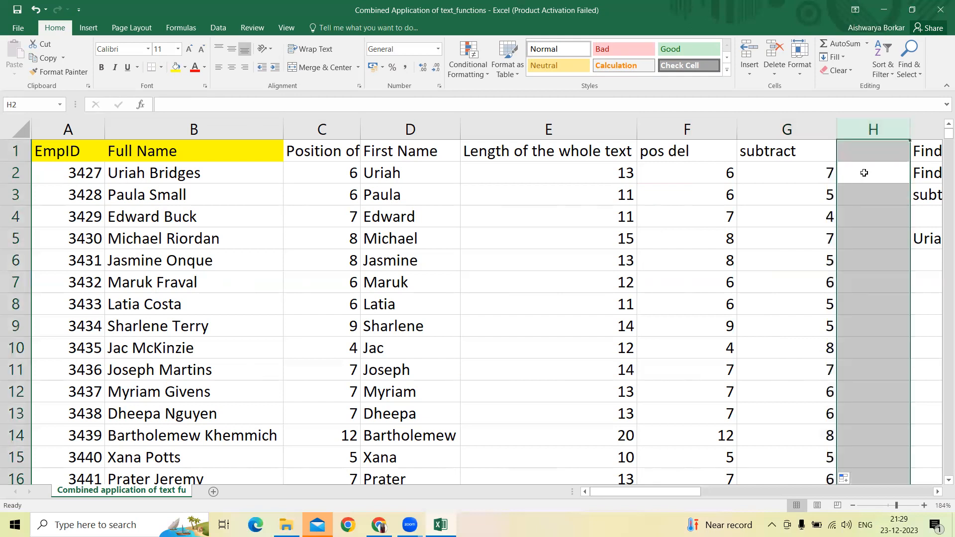
key("ctrl+shift+plus")
key("Left")
key("Right")
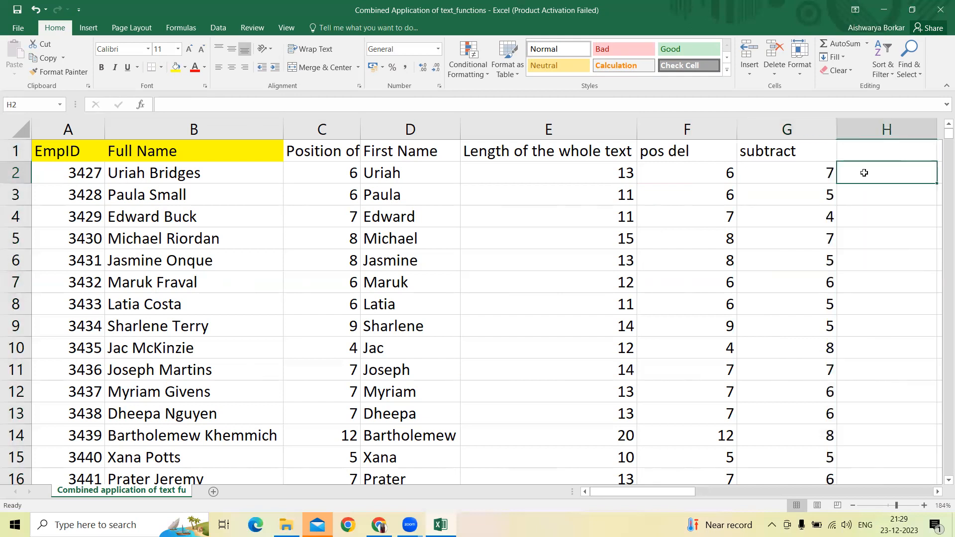
Step: Extract each last name with =RIGHT(B2,G2) in H2 and fill the formula down column H
type("=right")
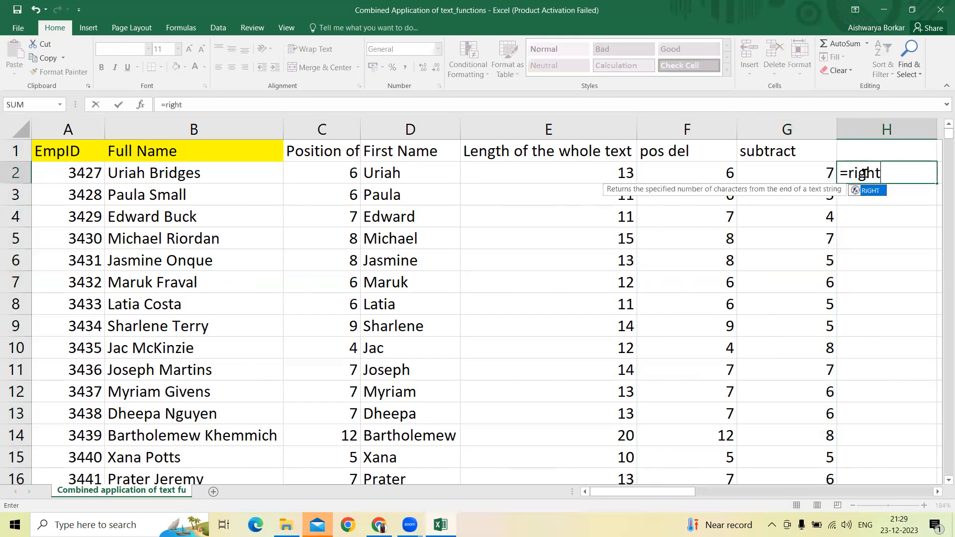
type("(")
key("Left")
key("Left")
key("Left")
key("Left")
key("Left")
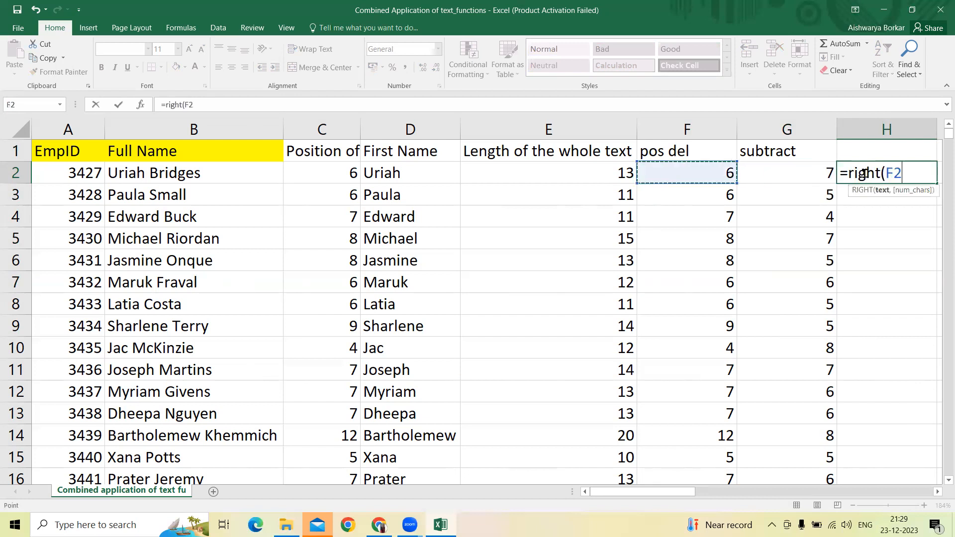
key("Left")
type(",")
key("Left")
key("ctrl+Return")
key("Return")
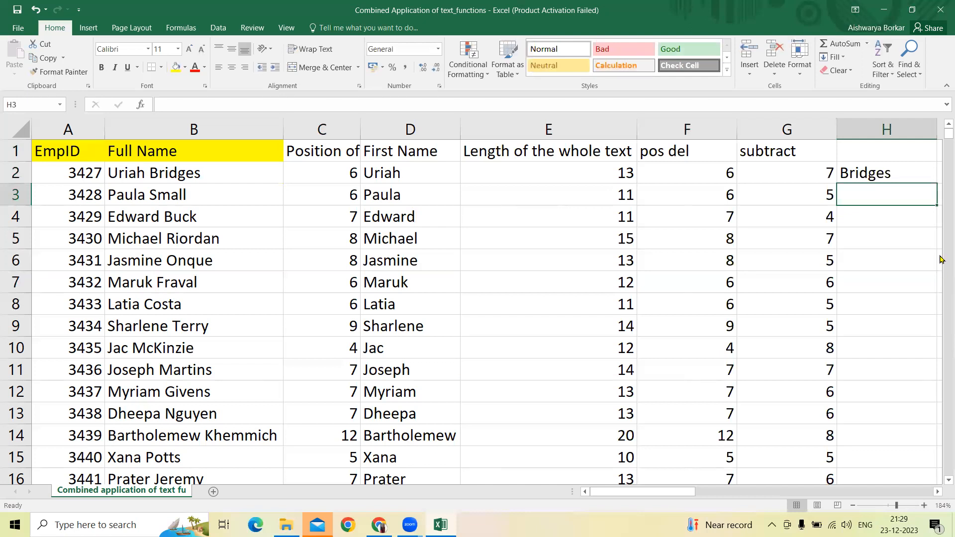
key("Up")
double_click(937, 183)
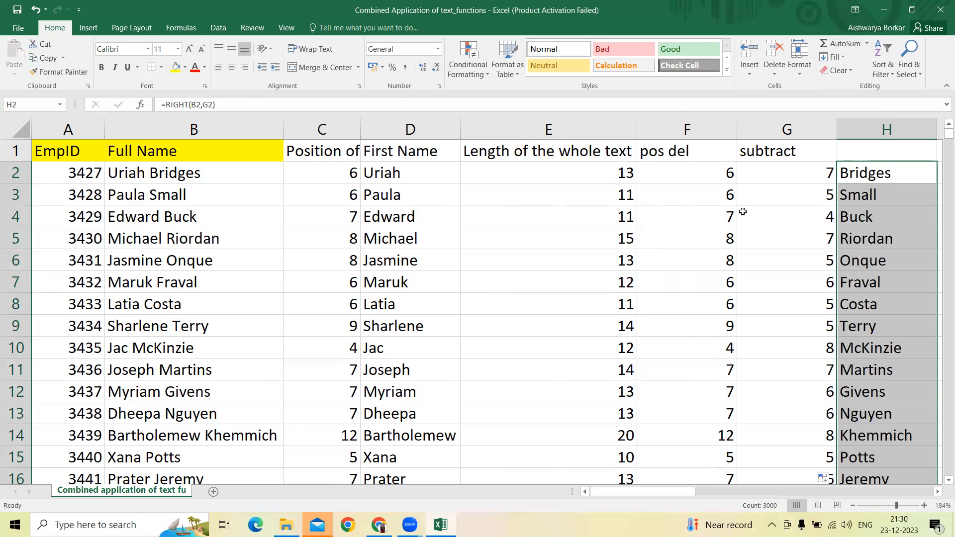
Step: Enter a second sample text in K10 consisting of 24, a hyphen and a first name
key("Right")
key("Right")
key("Right")
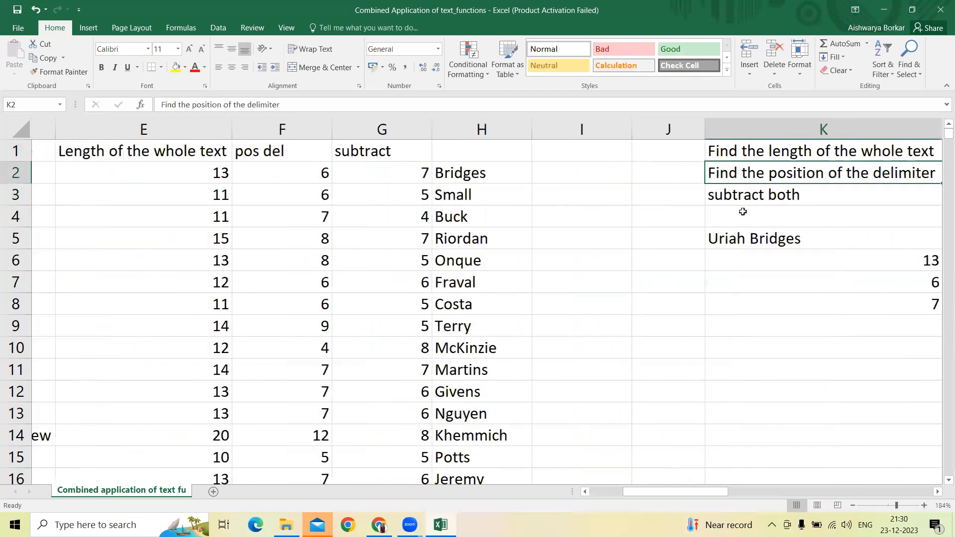
key("Right")
key("Down")
key("Down")
key("Down")
key("Down")
key("Down")
key("Down")
key("Down")
key("Left")
key("Left")
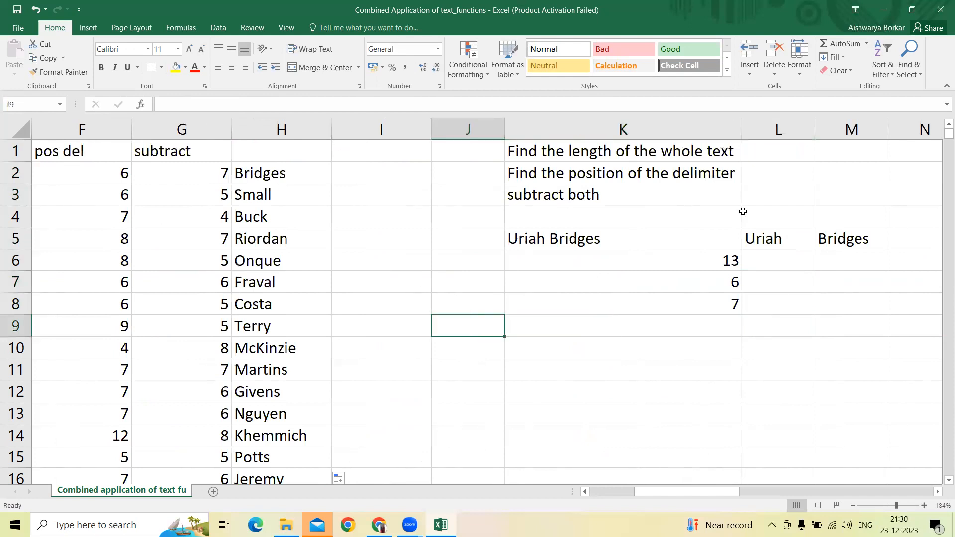
key("Down")
key("Down")
key("Right")
key("Up")
type("24")
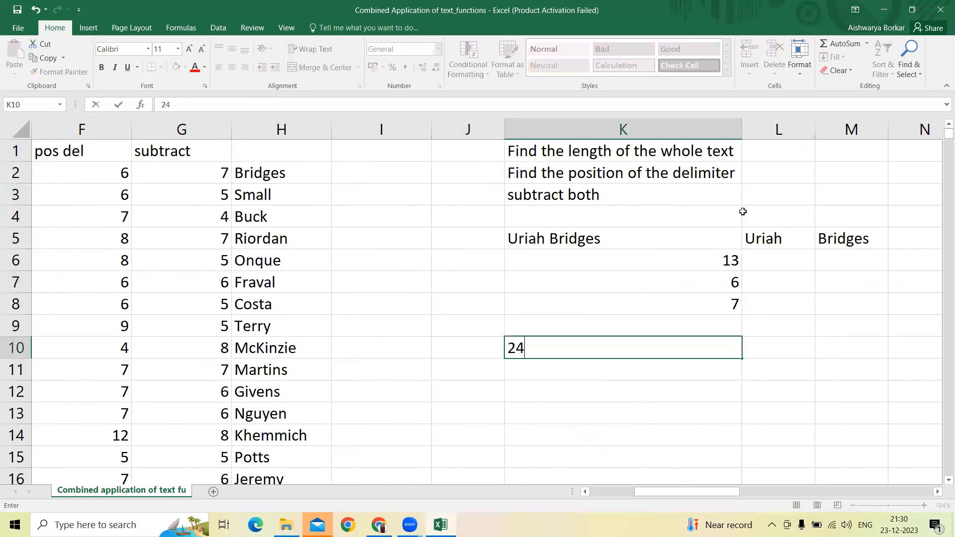
type("-Aakashj")
key("Return")
Step: Enter the two expected parts of the K10 sample beside it: 24- in L10 and the first name in M10
key("Up")
key("Right")
type("25")
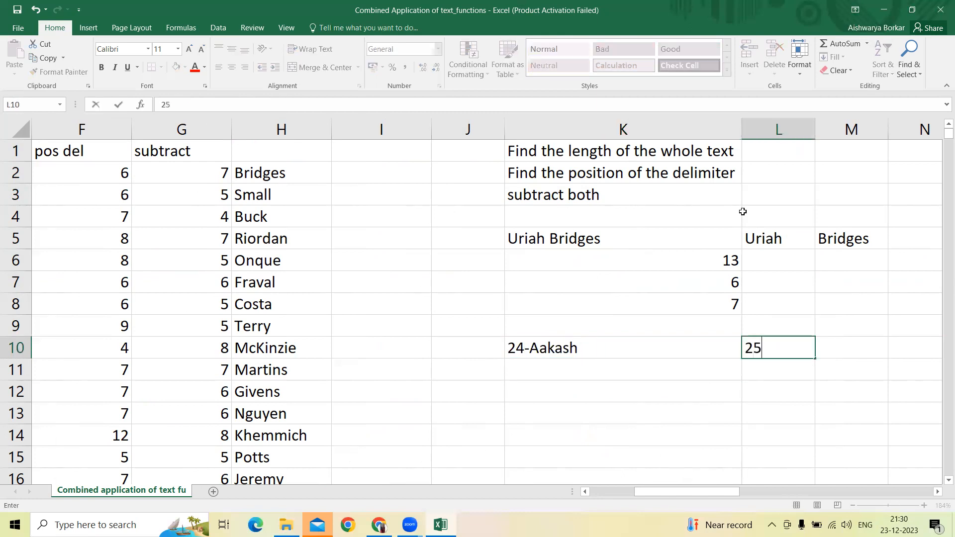
key("BackSpace")
type("4-")
key("Return")
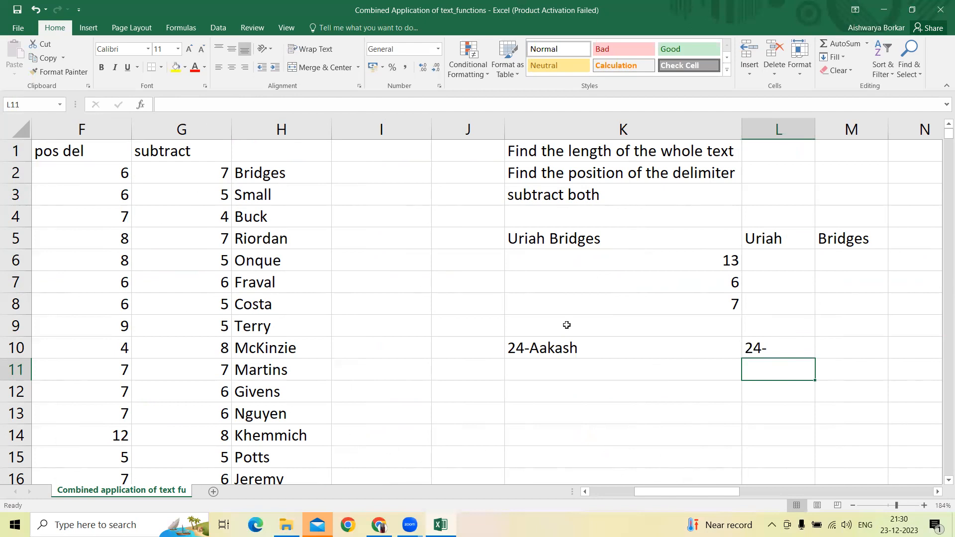
left_click(810, 355)
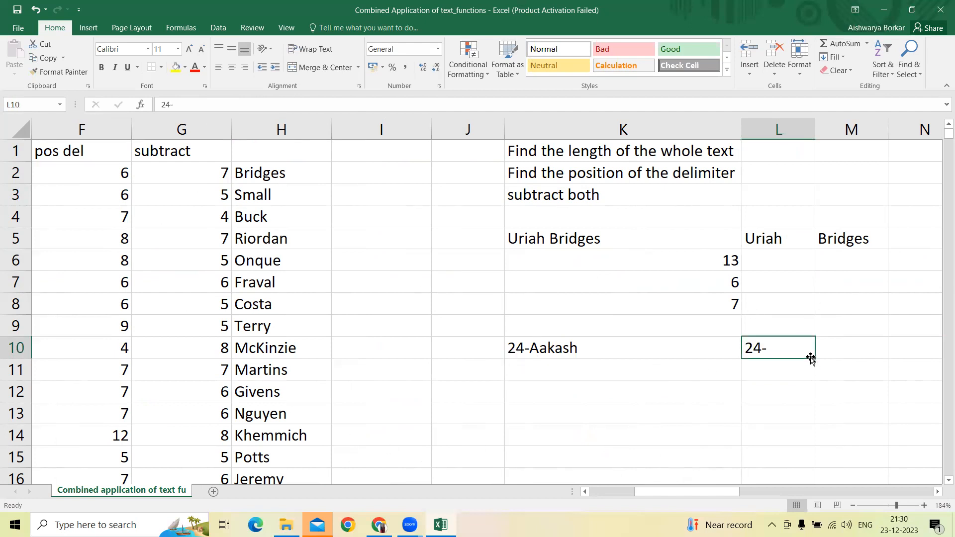
key("Right")
type("Aakash")
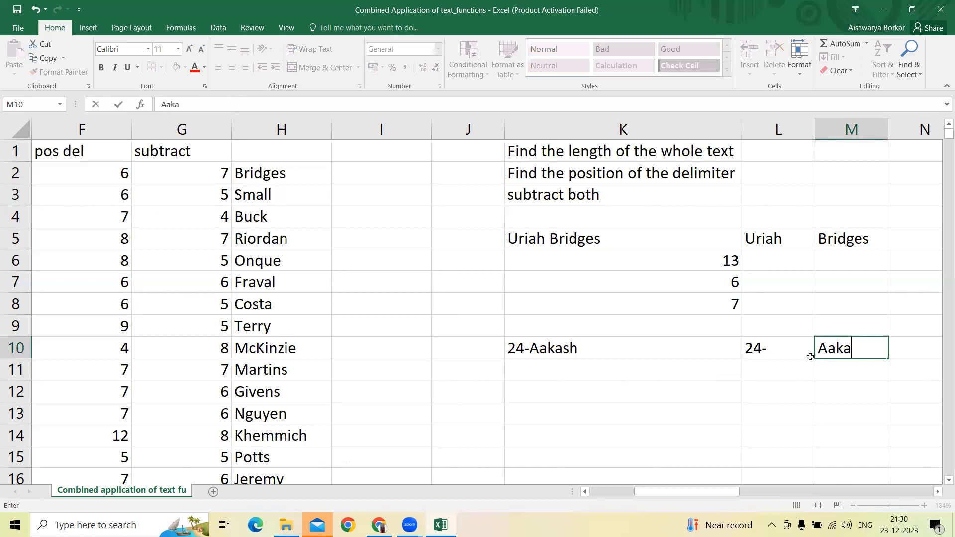
left_click(812, 359)
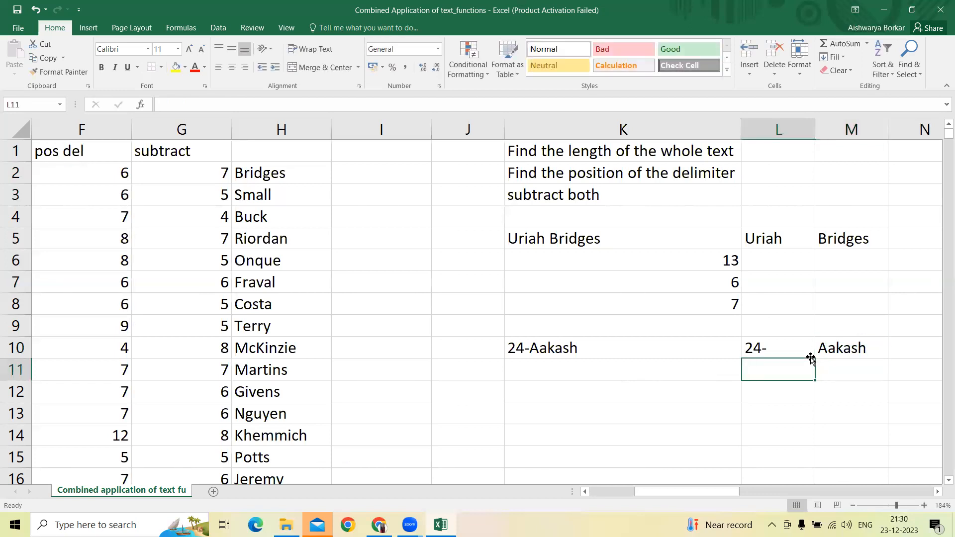
Step: Calculate the length of the hyphenated sample with =LEN(K10) in K11
key("Left")
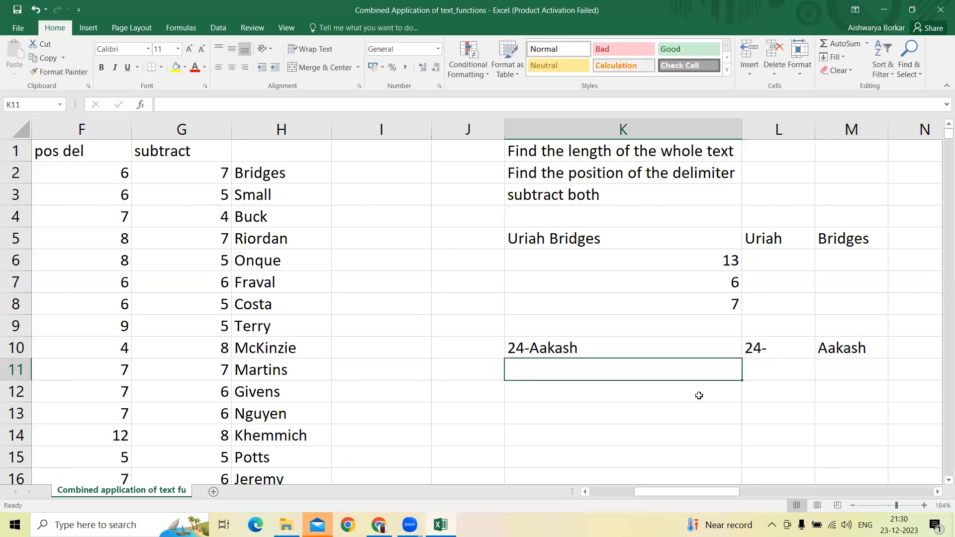
type("=len(")
key("Up")
key("Return")
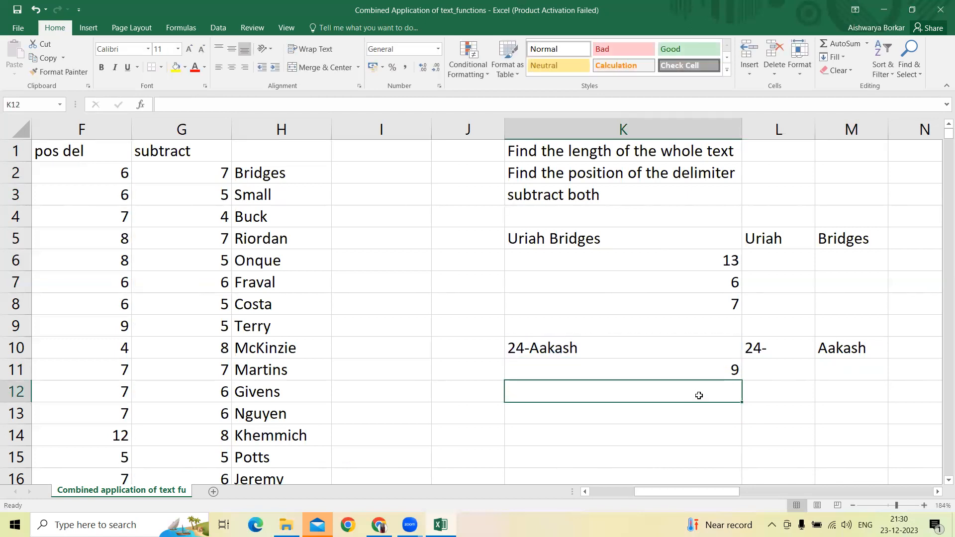
Step: Find the hyphen's position in the sample with =SEARCH("-",K10) in K12
type("=")
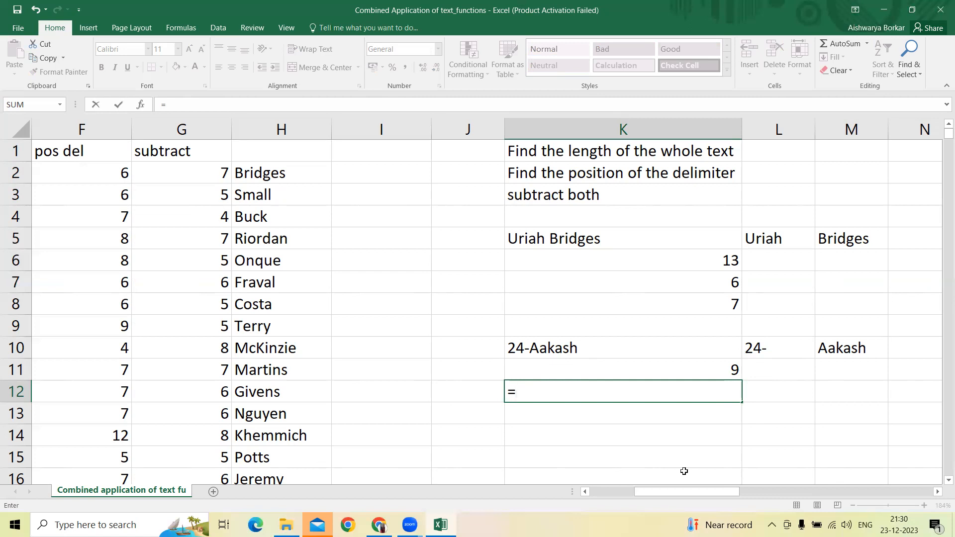
type("search(")
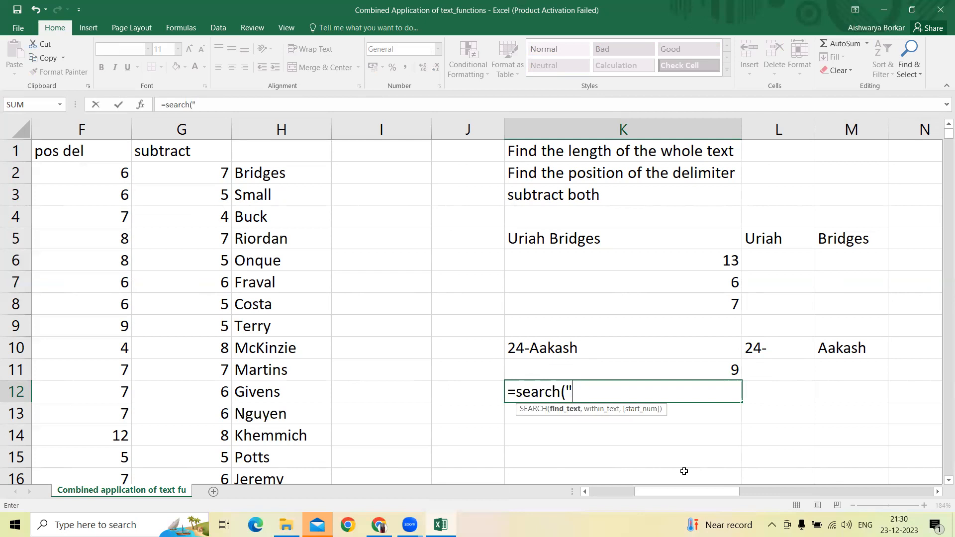
type("\"-\",")
key("Up")
key("Up")
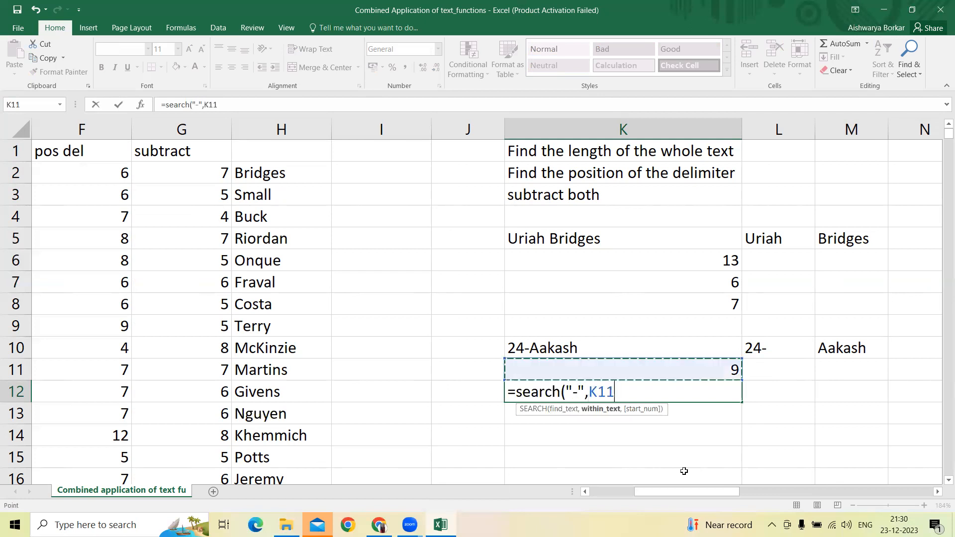
key("Return")
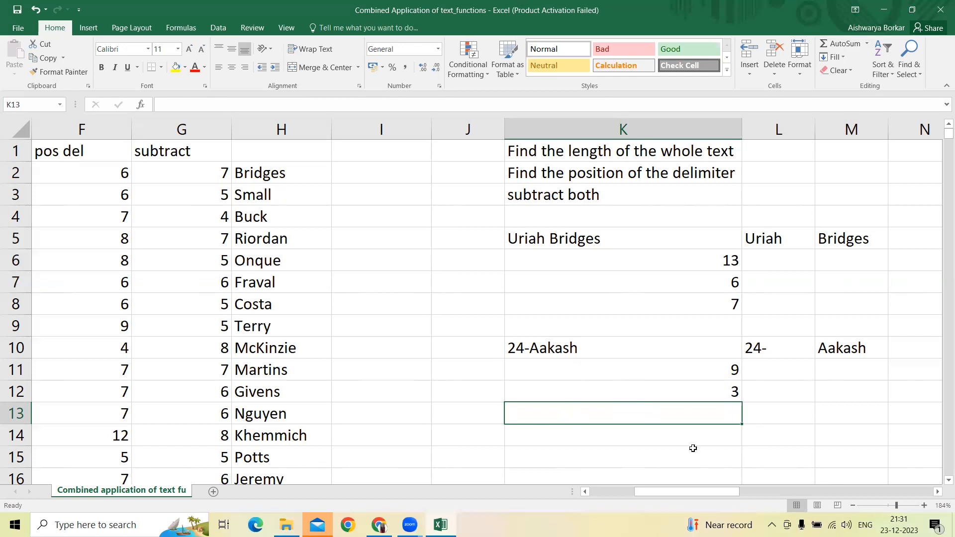
Step: Subtract the hyphen position from the sample's length with =K11-K12 in K13
type("=")
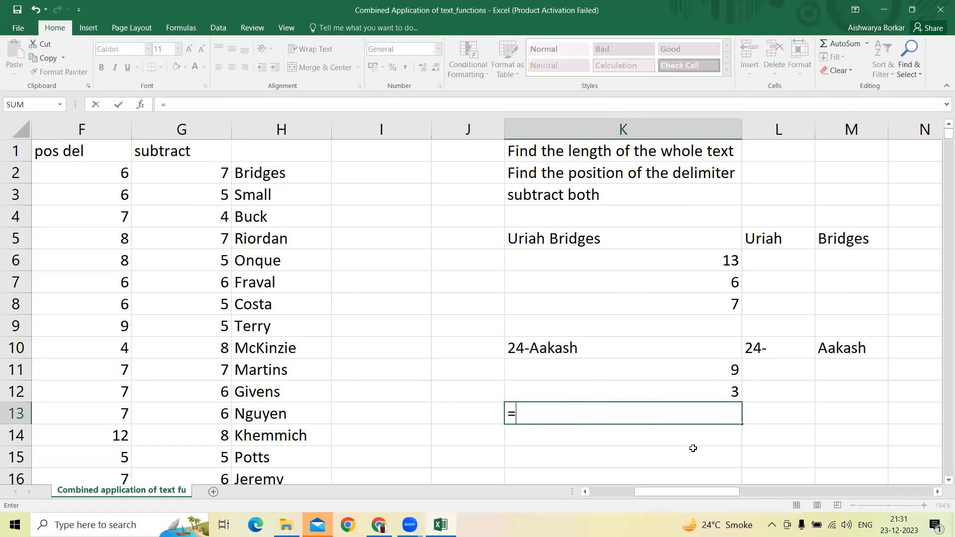
key("Up")
key("Up")
type("-")
key("Up")
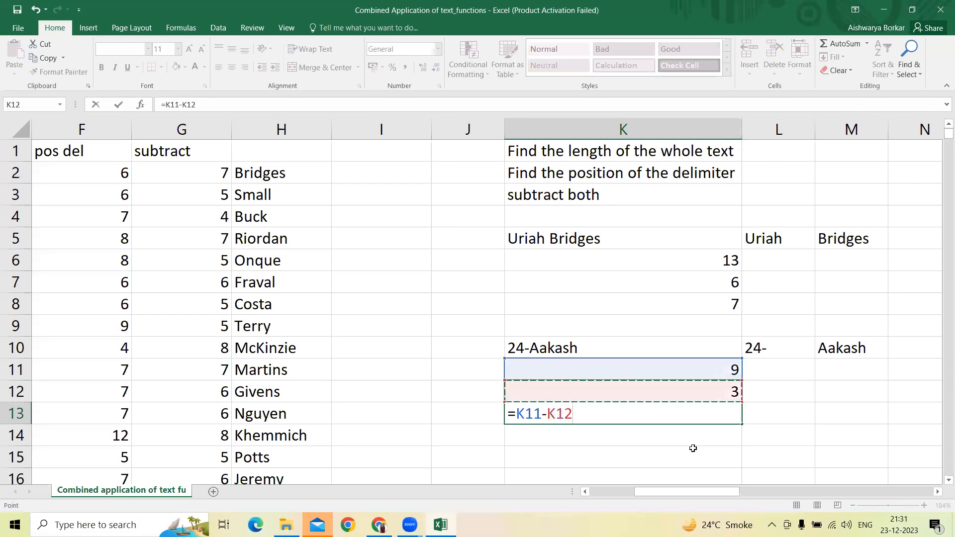
key("Return")
key("Right")
key("Left")
Step: Extract the name part of the hyphenated sample with =RIGHT(K10,K13) in K14
type("=")
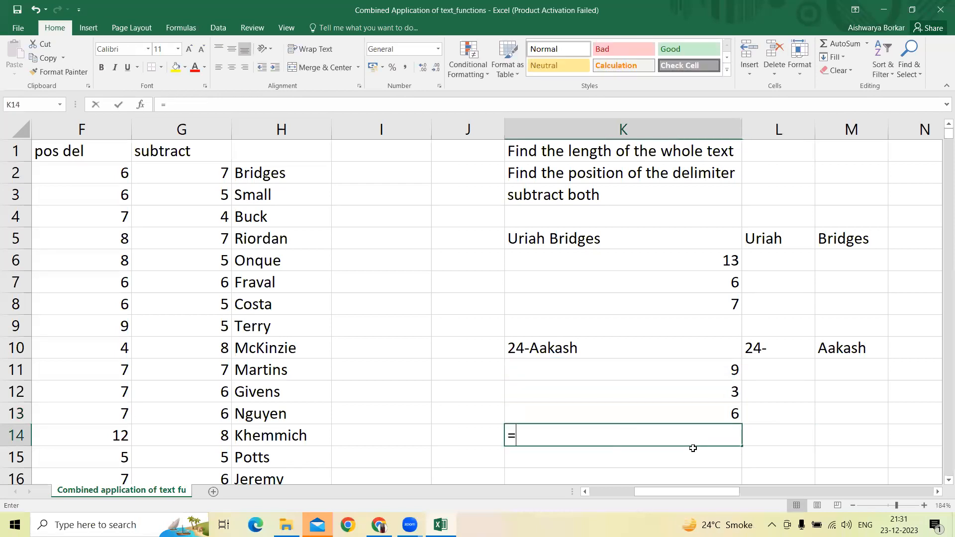
type("right(")
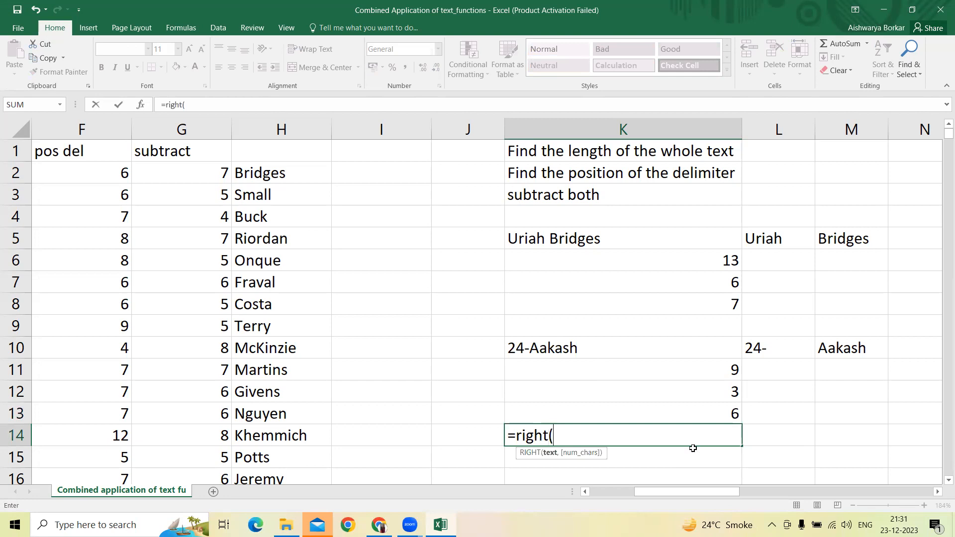
key("Up")
key("Up")
key("Up")
key("Up")
type(",")
key("Up")
type(")")
key("Return")
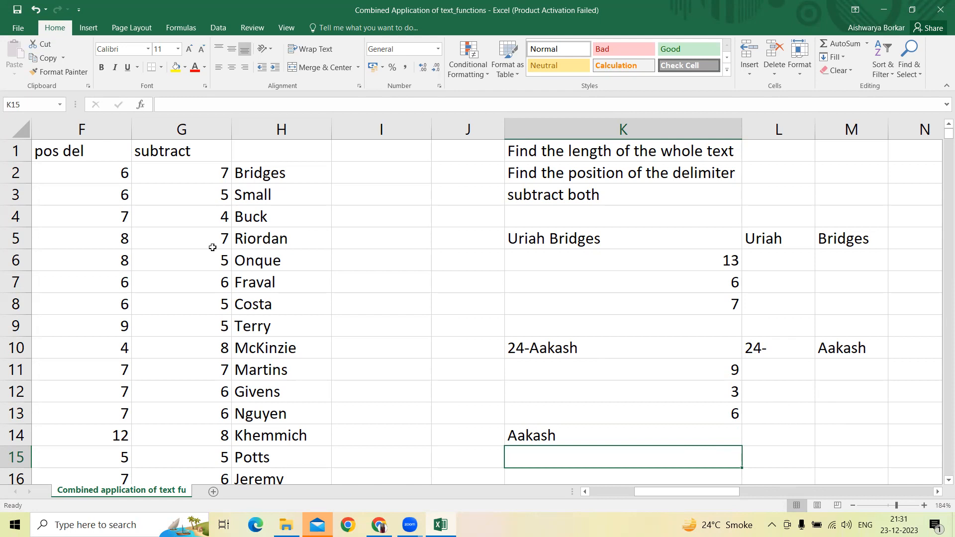
left_click(305, 149)
key("Left")
key("Left")
key("Left")
key("Left")
key("Left")
key("Left")
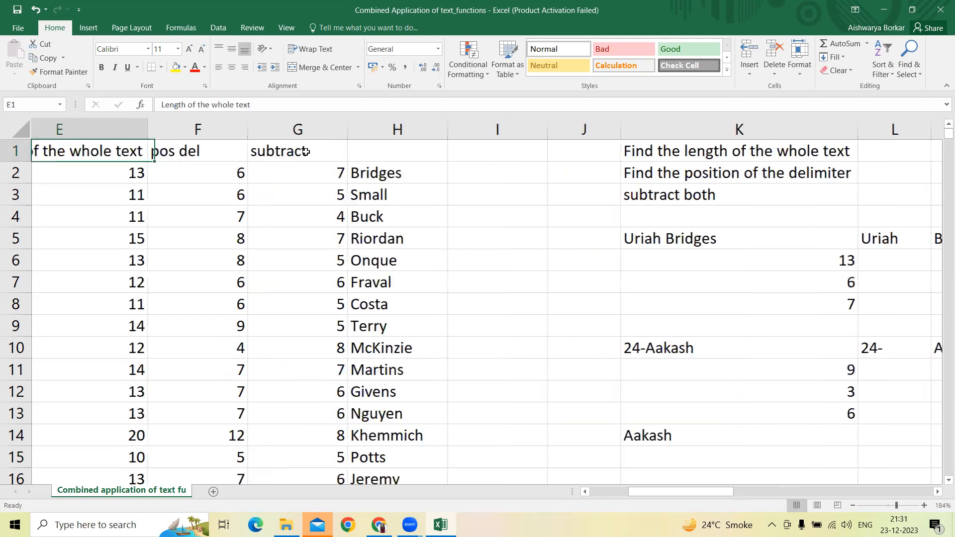
key("Left")
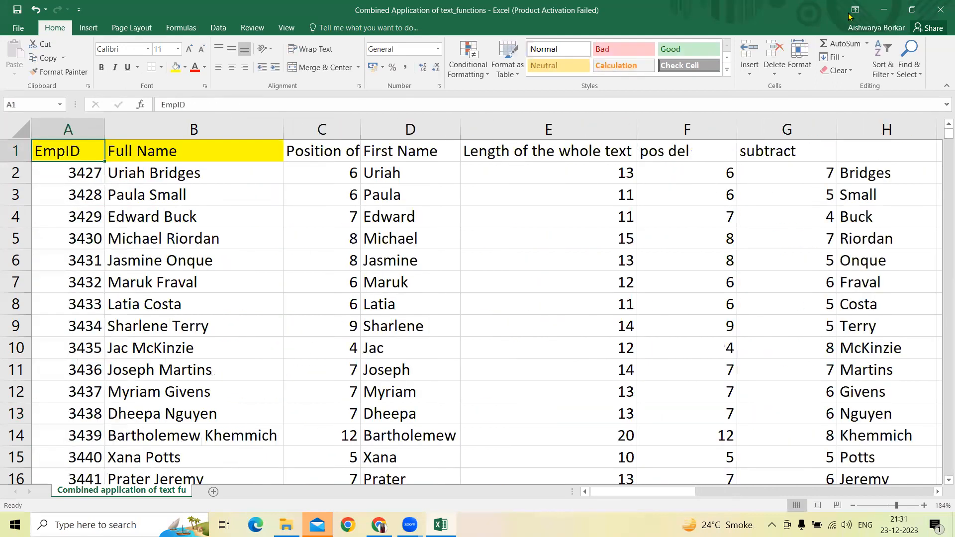